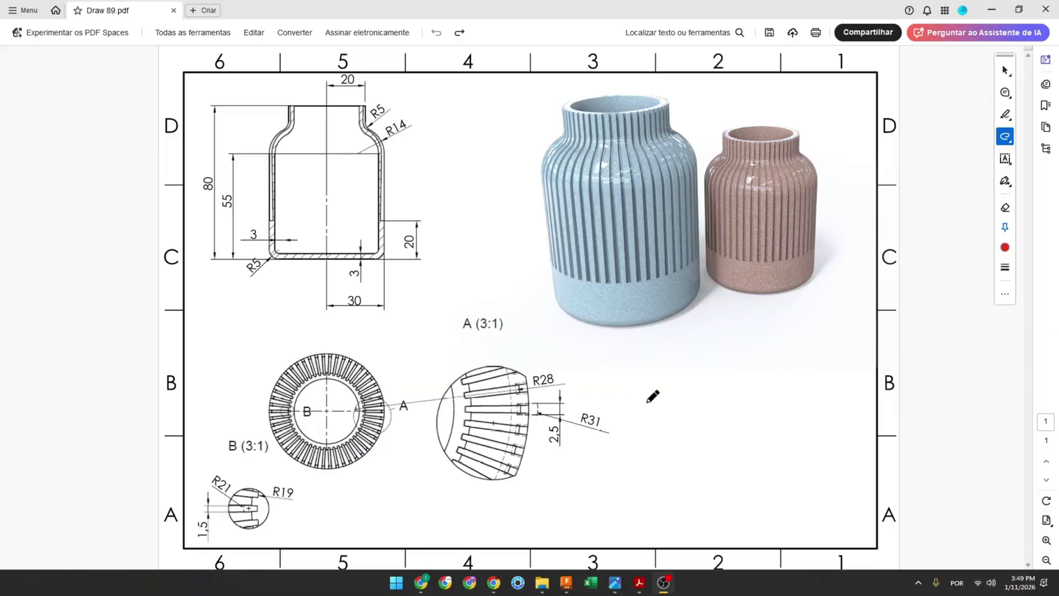
Step: Draw arrows to the smaller vase and the section view in the drawing, trace the section's centre axis and strike out its 80 dimension
mouse_move(711, 428)
mouse_down()
mouse_move(738, 346)
mouse_move(705, 355)
mouse_move(737, 347)
mouse_up()
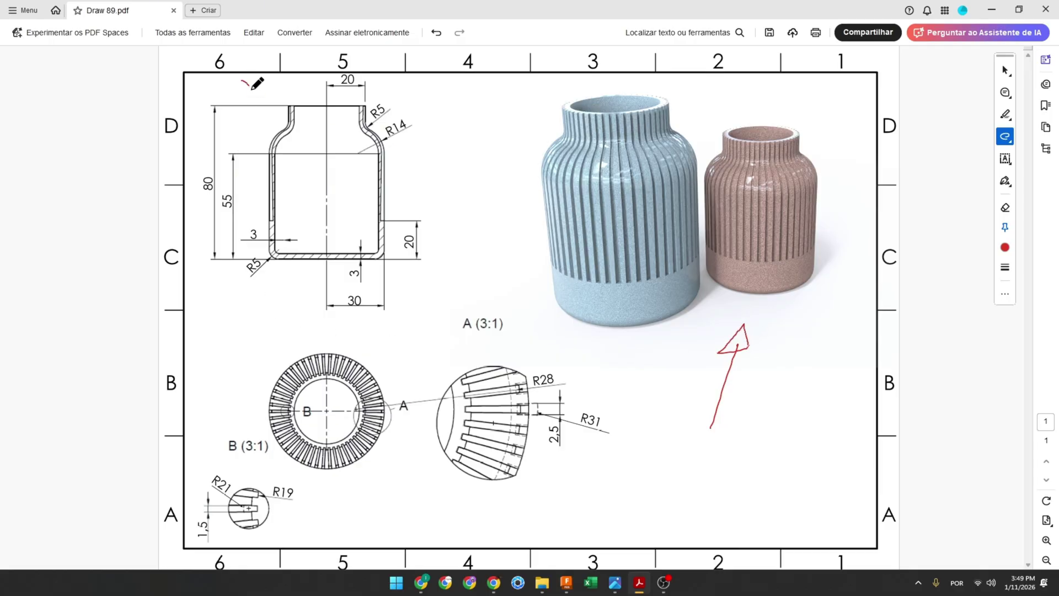
drag(254, 100, 243, 101)
drag(327, 257, 329, 102)
drag(209, 174, 208, 194)
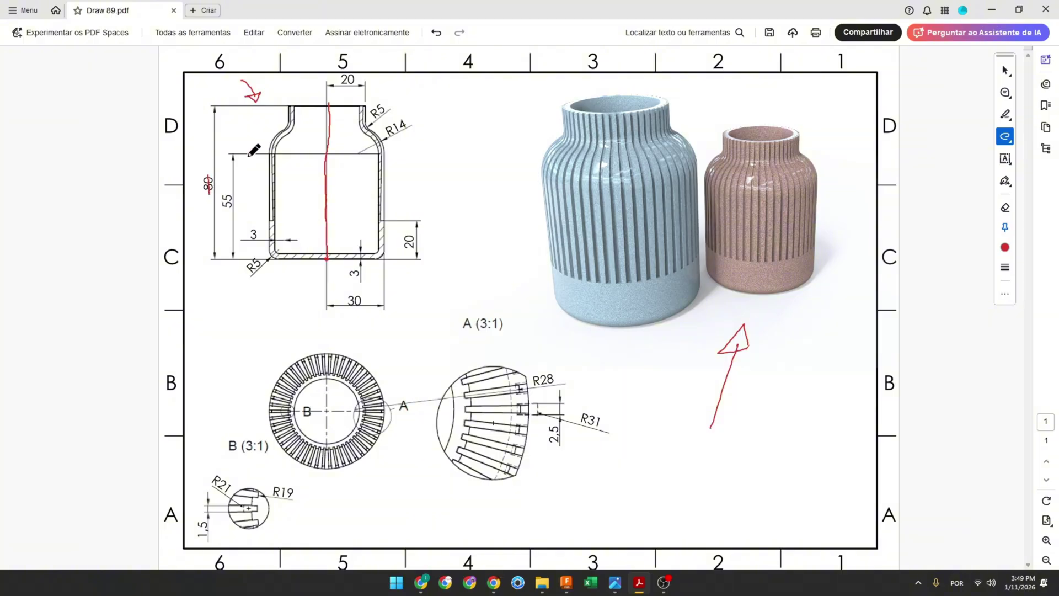
Step: Trace the neck and shoulder outline on the section view and strike out its 20, R5, R14 and 55 dimensions
mouse_move(329, 107)
mouse_down()
mouse_move(363, 106)
mouse_move(355, 81)
mouse_up()
drag(367, 119, 385, 147)
drag(387, 108, 371, 117)
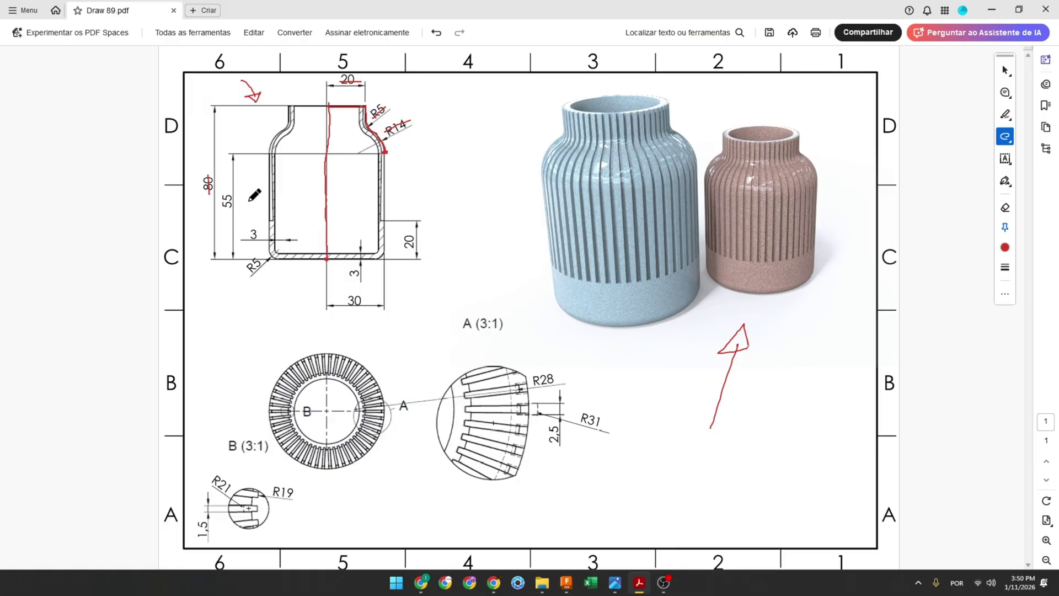
drag(228, 193, 228, 210)
click(322, 229)
Step: Switch to Fusion and close the finished vase design without keeping it
click(567, 589)
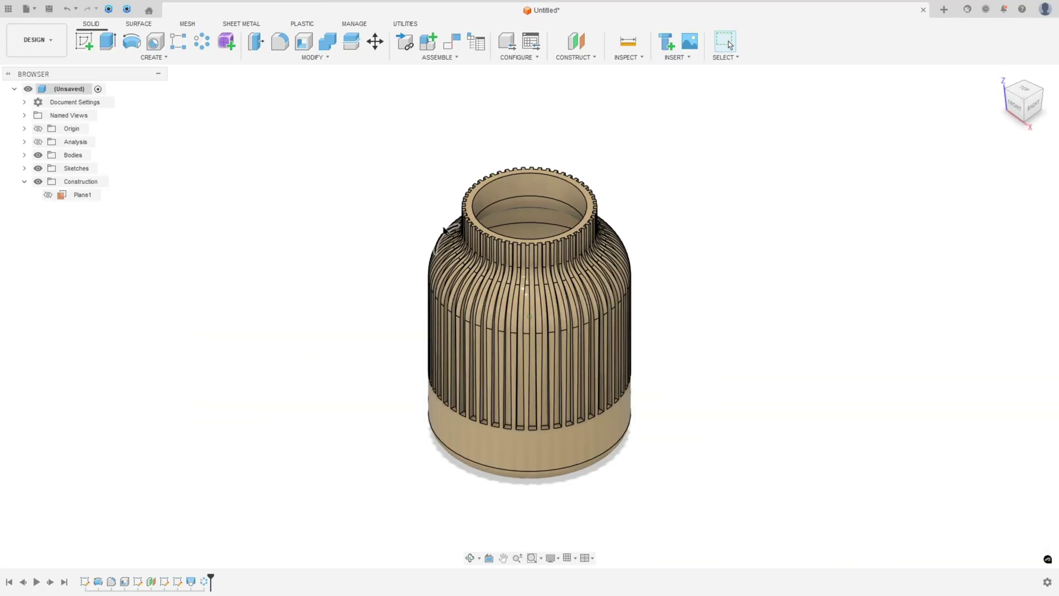
click(922, 11)
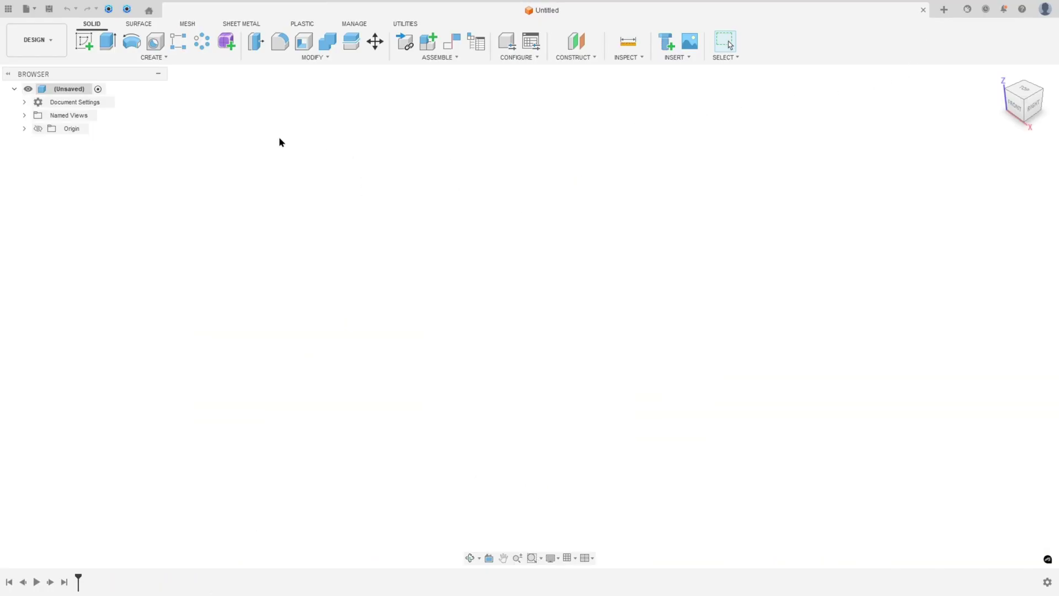
Step: Start a sketch on the front plane and draw an 80 mm vertical line up from the origin
click(85, 40)
click(534, 305)
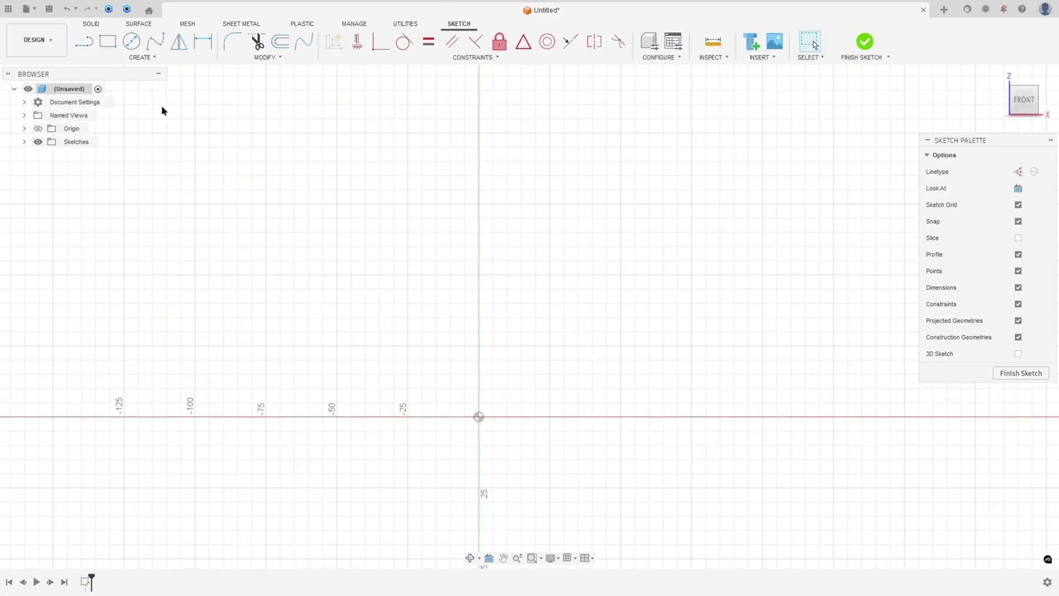
click(84, 40)
click(478, 416)
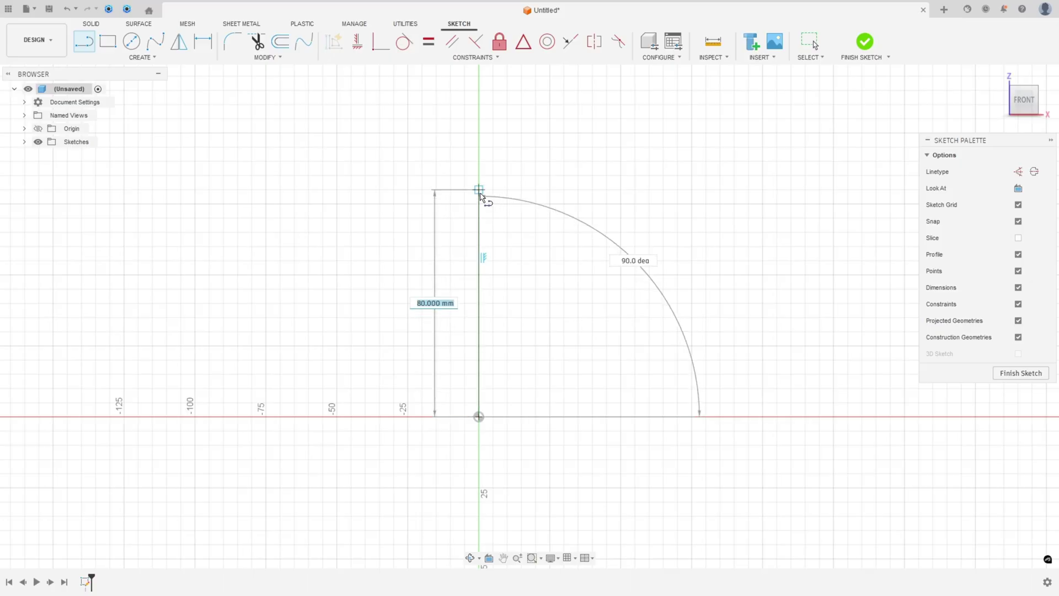
text(80)
key(Return)
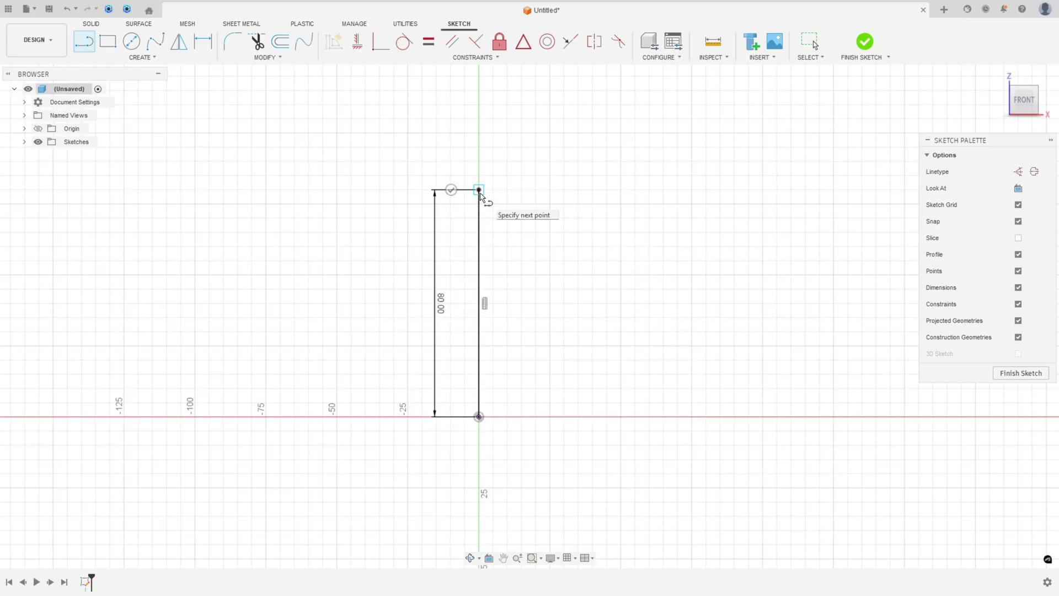
Step: Continue the profile with a 20 mm horizontal line, a short vertical line downward and two tangent arcs curving out to the shoulder
text(20)
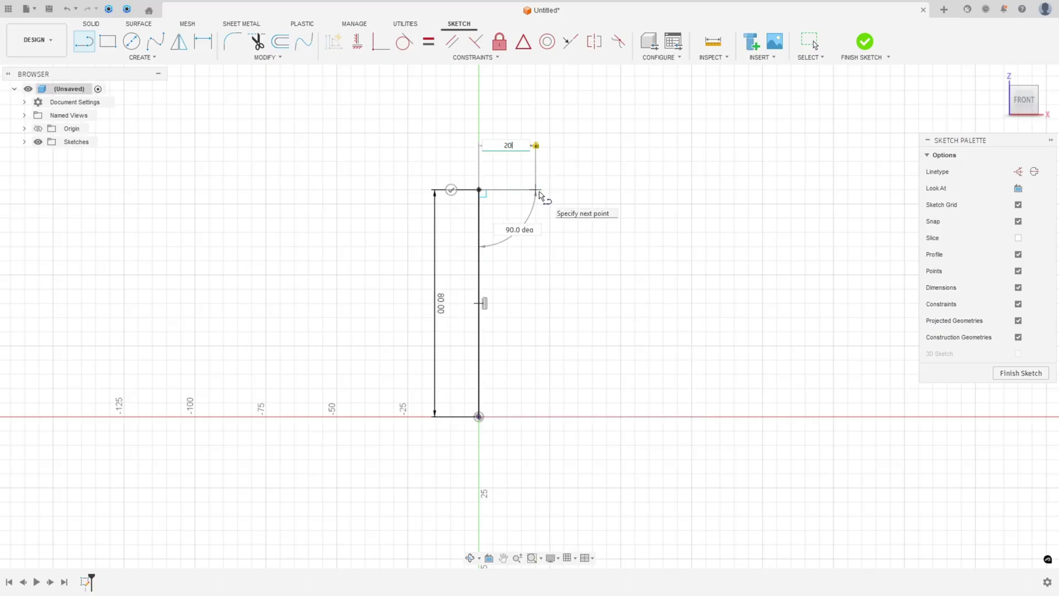
key(Return)
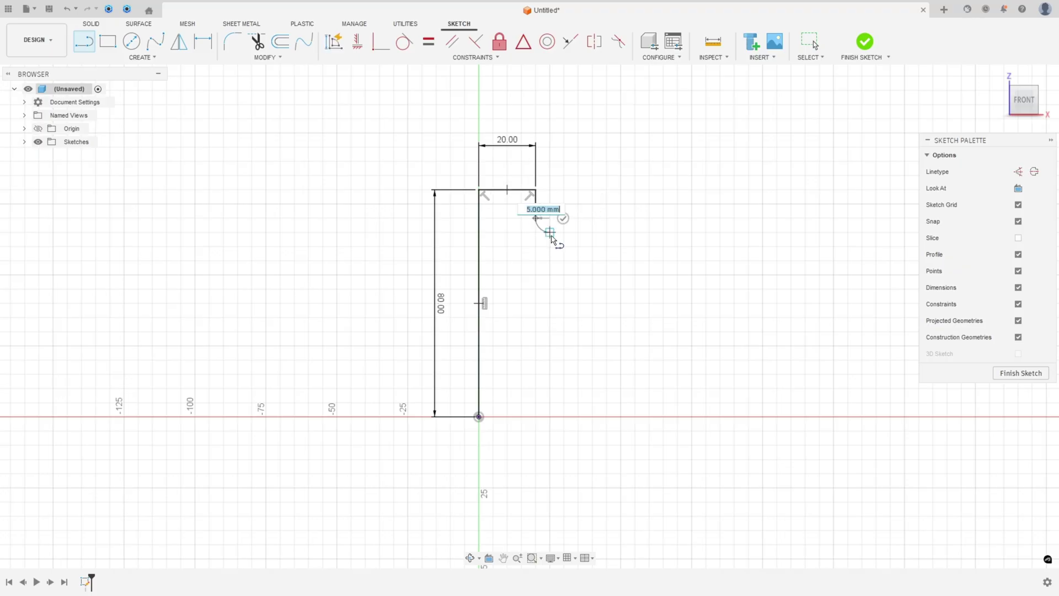
drag(552, 238, 577, 265)
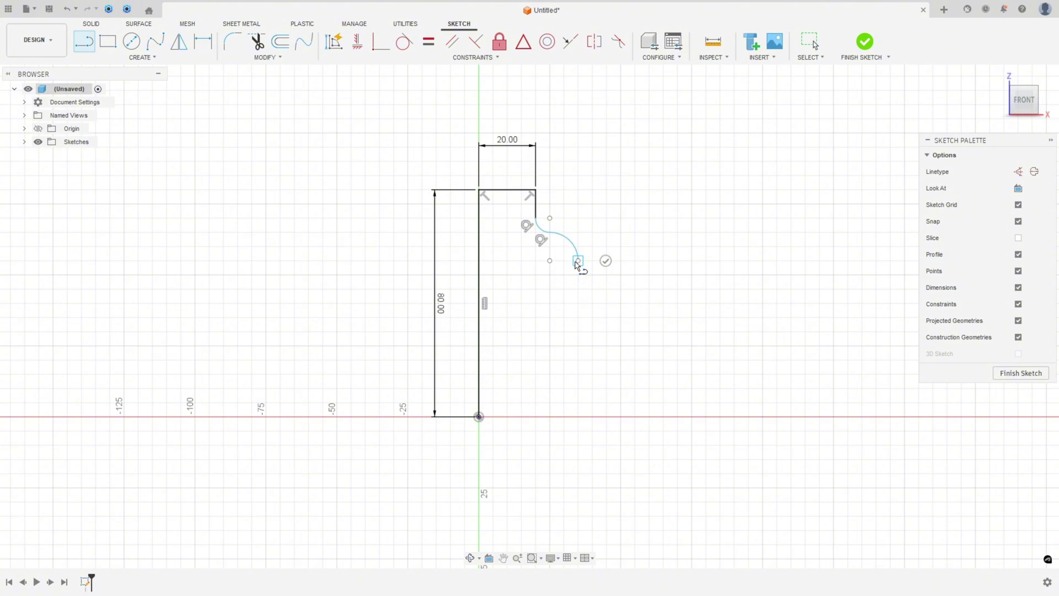
key(Escape)
Step: Dimension the vertical distance from the origin to the shoulder arc's end point as 55 mm
click(203, 41)
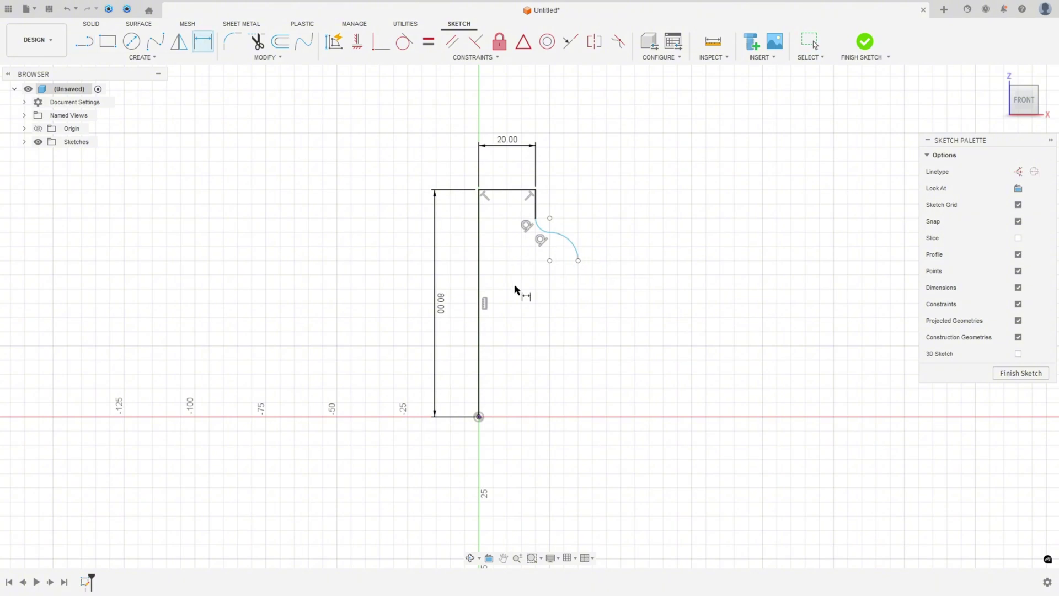
click(578, 260)
click(479, 416)
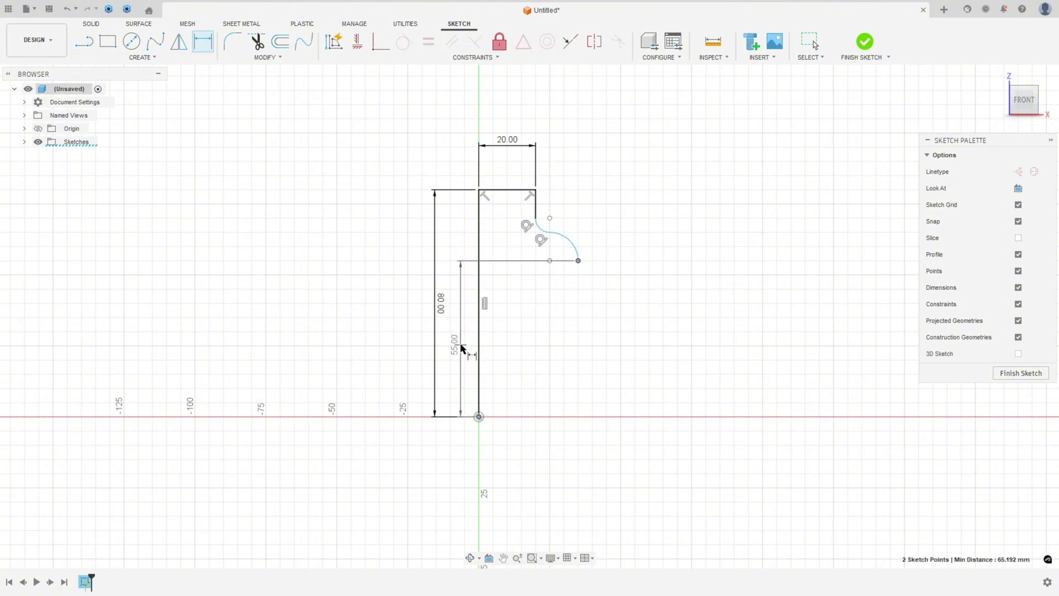
click(463, 343)
key(Return)
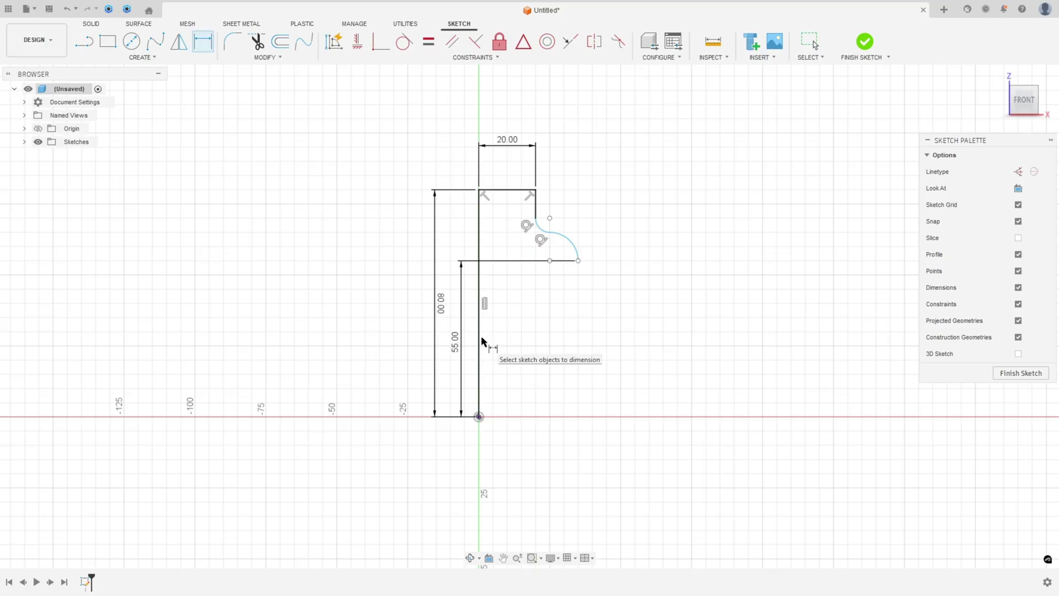
Step: Dimension the neck arc with a 5 mm radius and the shoulder arc with a 14 mm radius
click(541, 230)
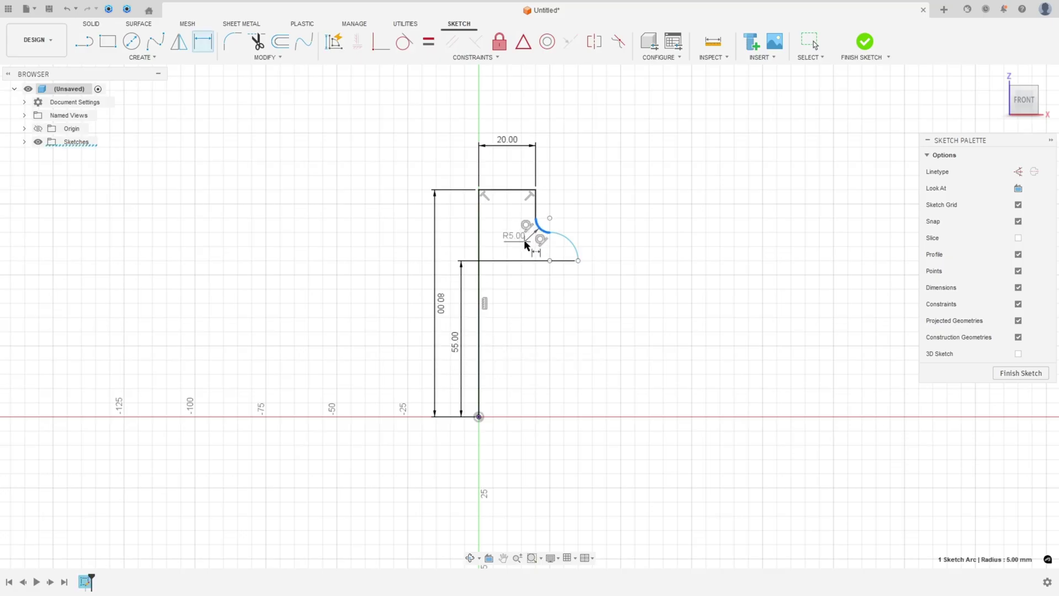
click(528, 239)
key(Return)
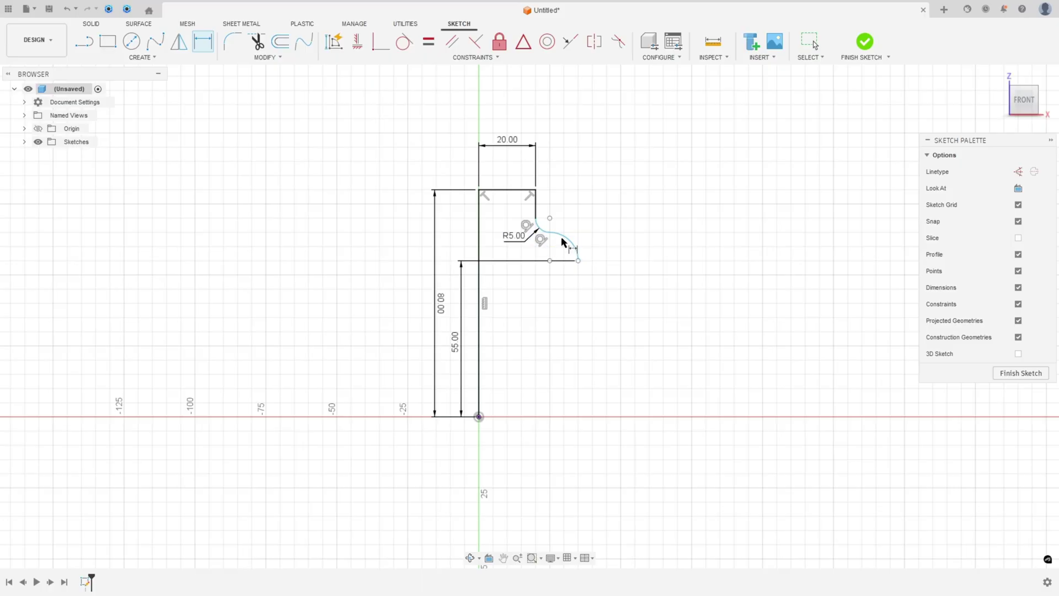
click(568, 240)
click(622, 224)
text(14)
key(Return)
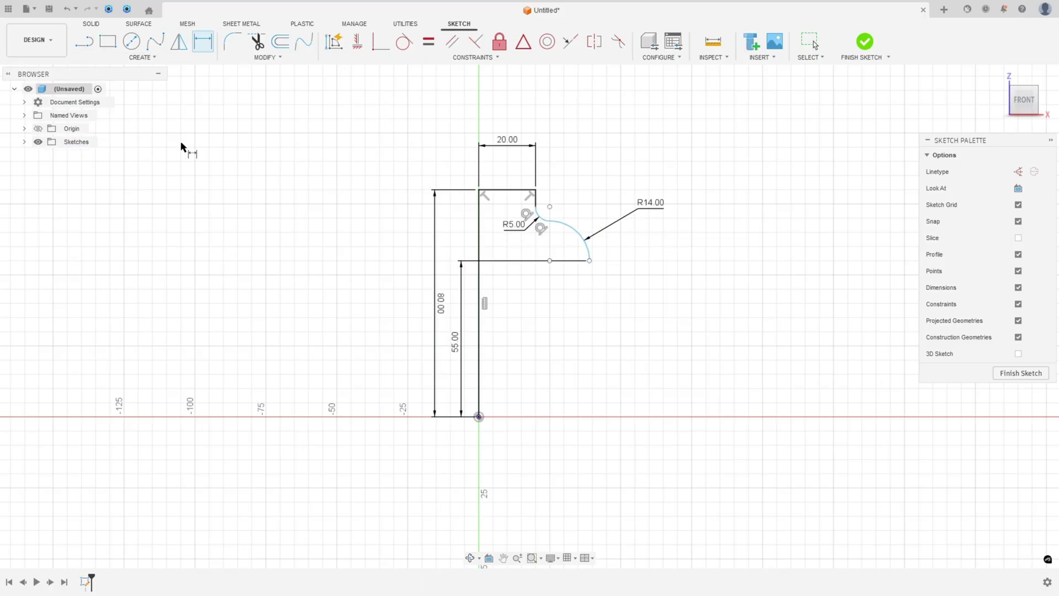
Step: Switch to the PDF drawing, trace the section's side wall and base, and strike out the 30 dimension
click(87, 41)
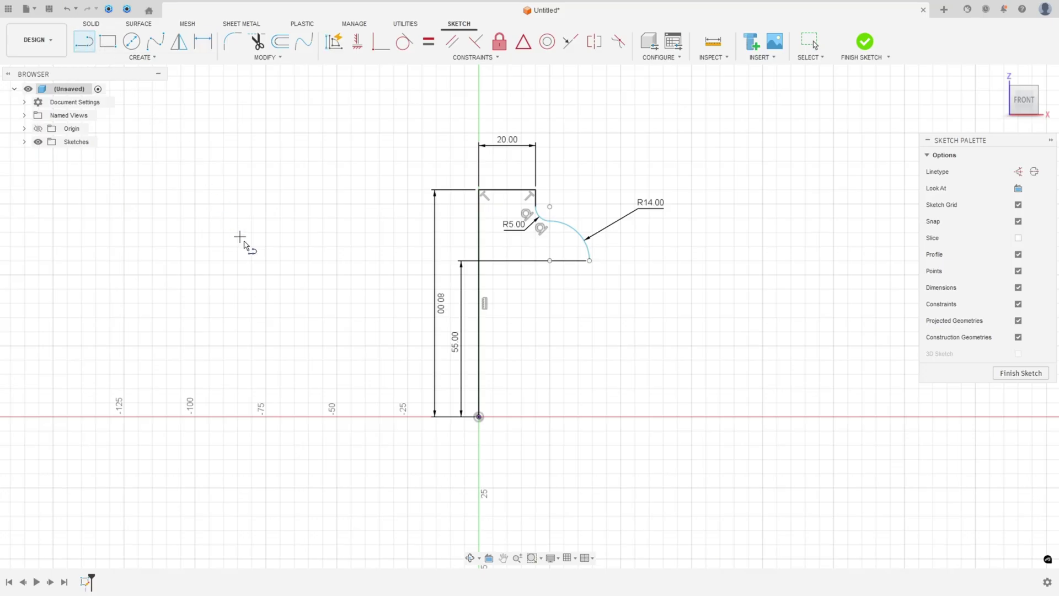
key(alt+Tab)
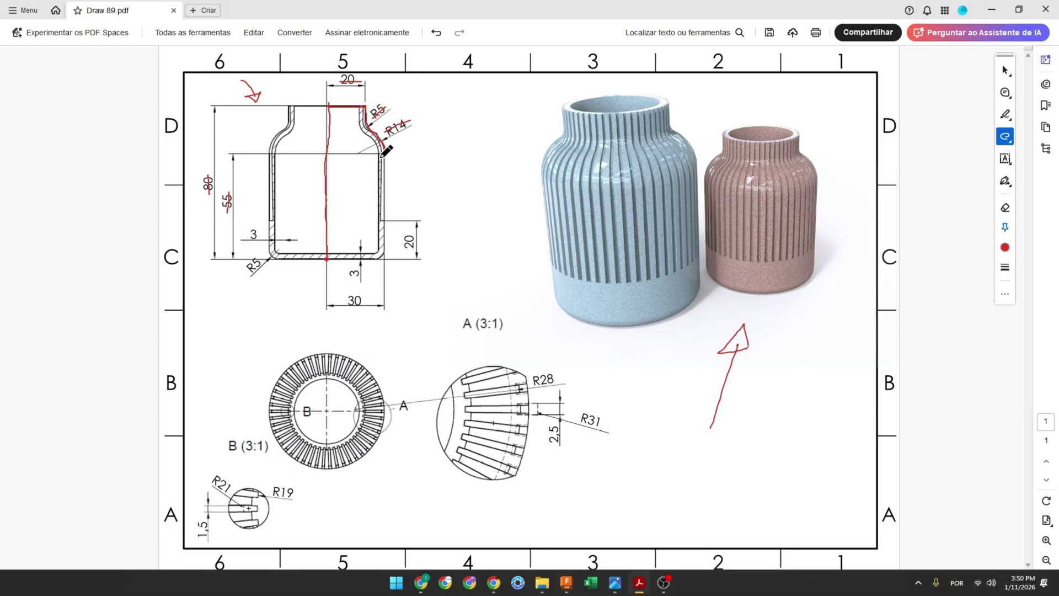
mouse_move(384, 154)
mouse_down()
mouse_move(384, 258)
mouse_move(330, 257)
mouse_move(347, 269)
mouse_move(325, 260)
mouse_move(398, 260)
mouse_up()
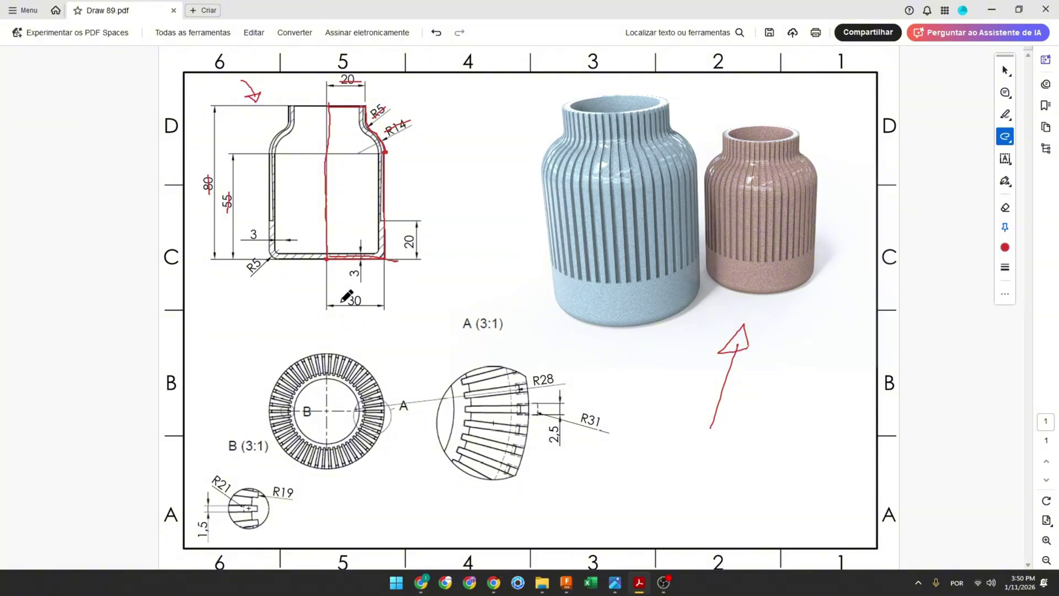
drag(343, 300, 366, 300)
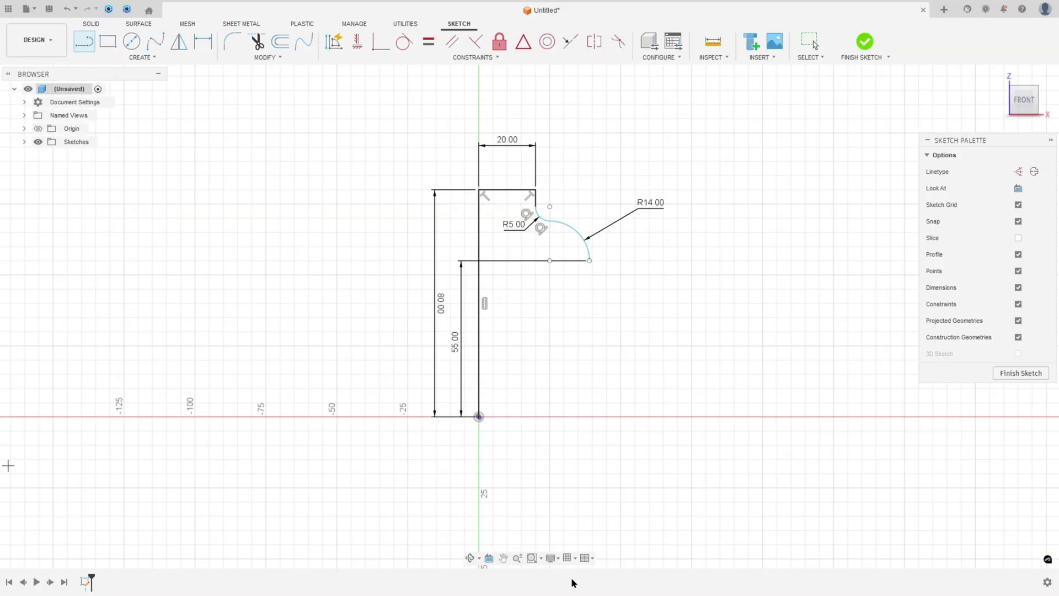
Step: In Fusion, close the profile with a vertical line from the shoulder arc to base level and a horizontal line to the origin
click(591, 262)
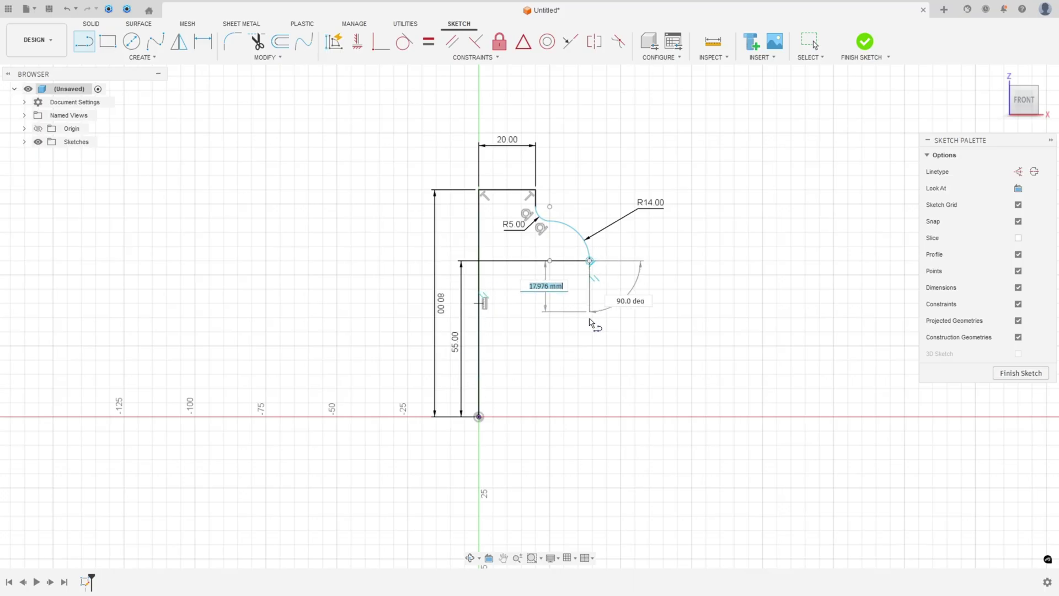
click(589, 417)
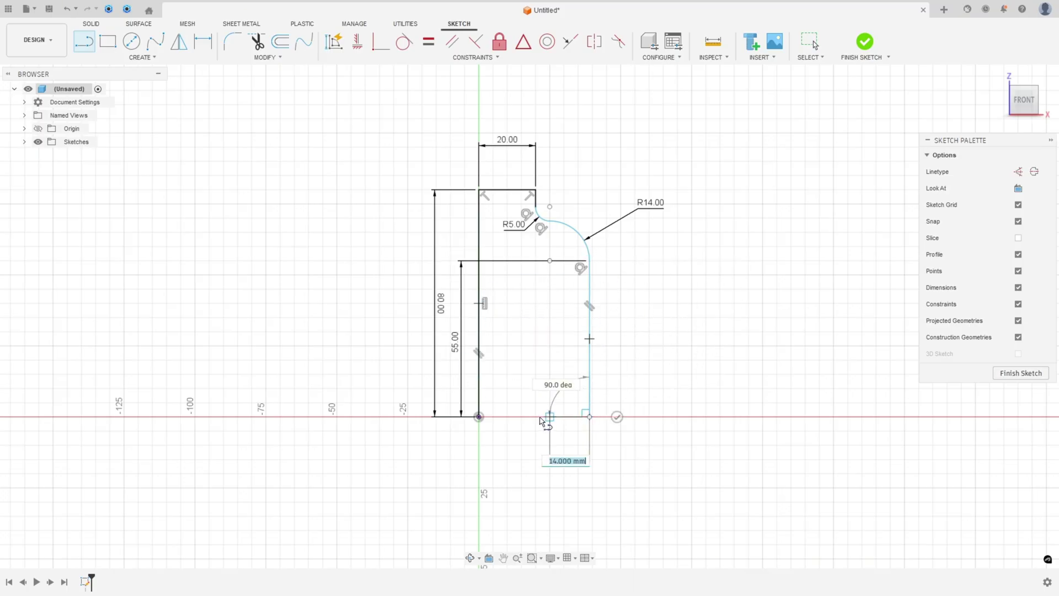
click(479, 417)
Step: Dimension the base line of the profile as 30 mm
click(203, 42)
click(520, 415)
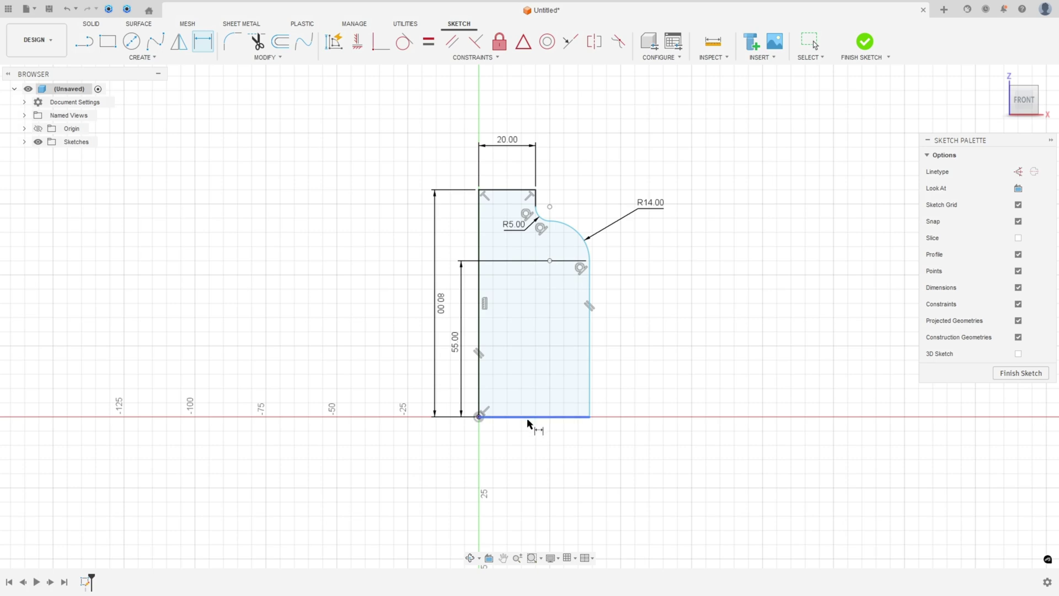
click(588, 456)
text(30)
key(Return)
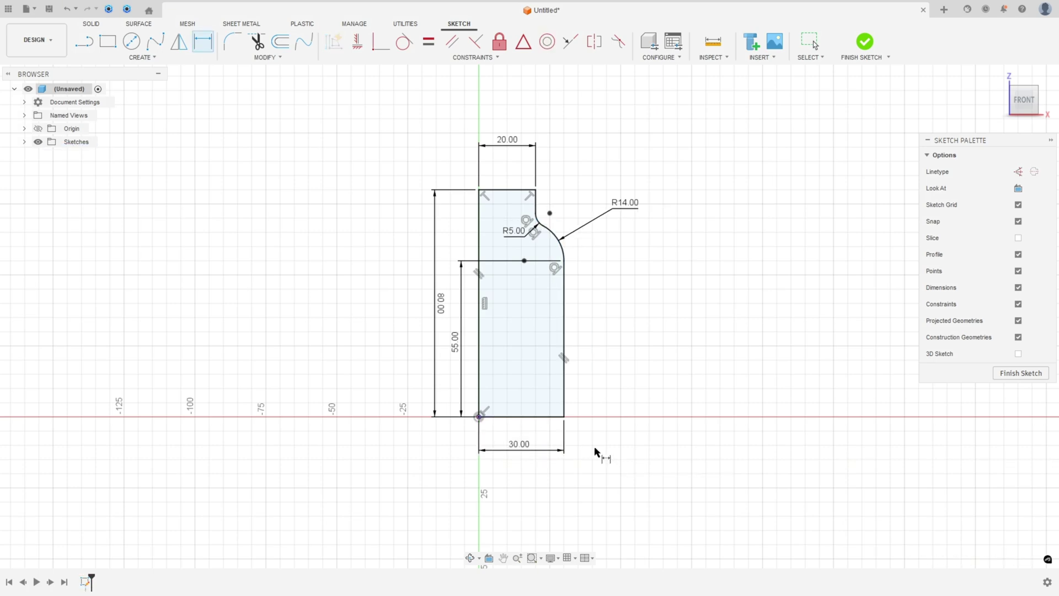
key(Escape)
Step: Move the 55 mm height and R5 dimensions clear of the profile's other annotations and finish the sketch
drag(455, 340, 638, 331)
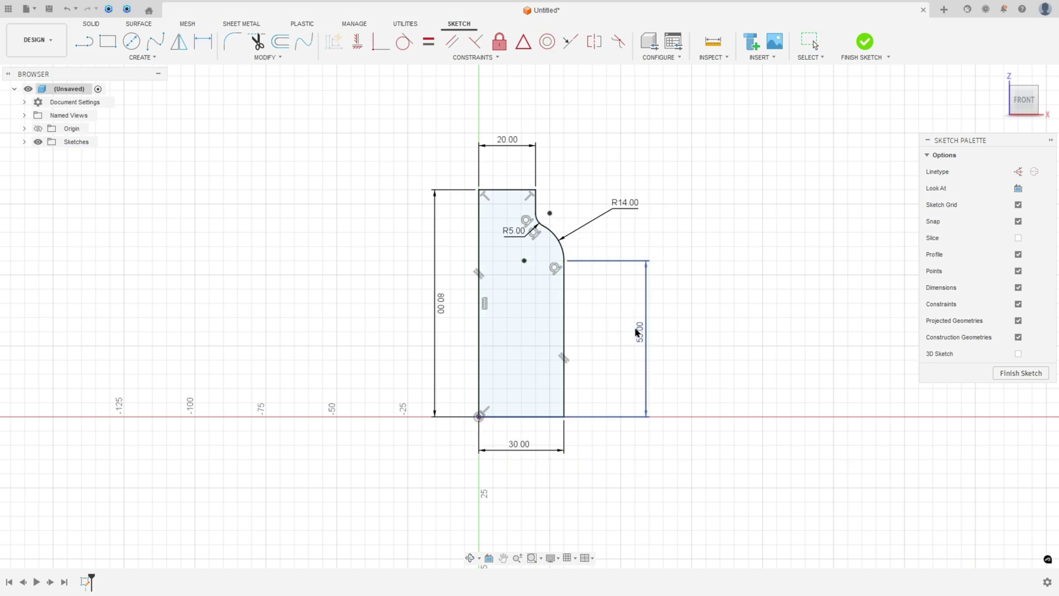
drag(513, 231, 505, 235)
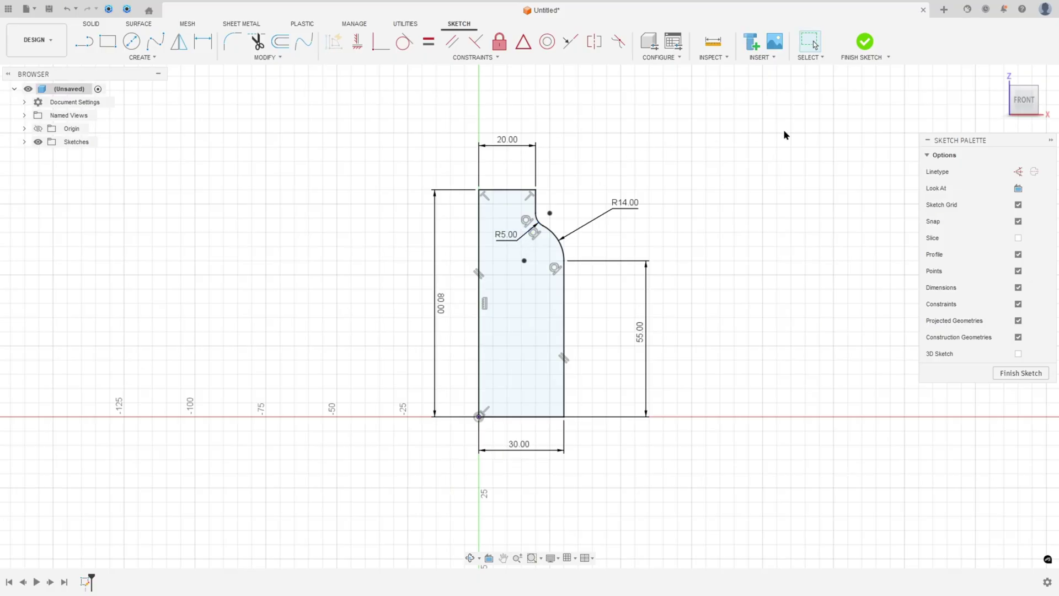
click(865, 42)
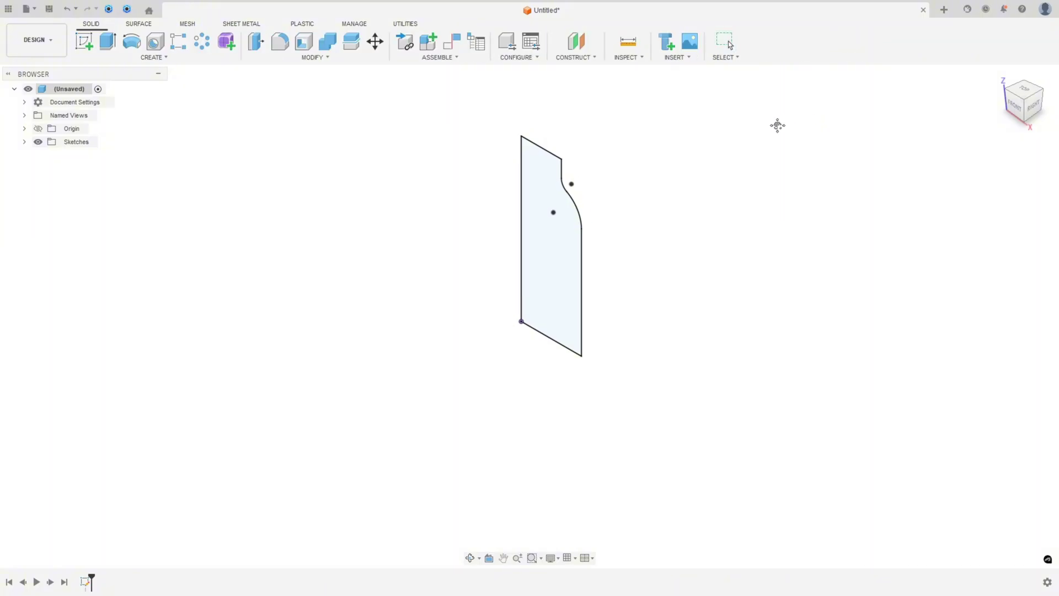
Step: Revolve the profile 360 degrees around its 80 mm vertical line as a new body
click(130, 44)
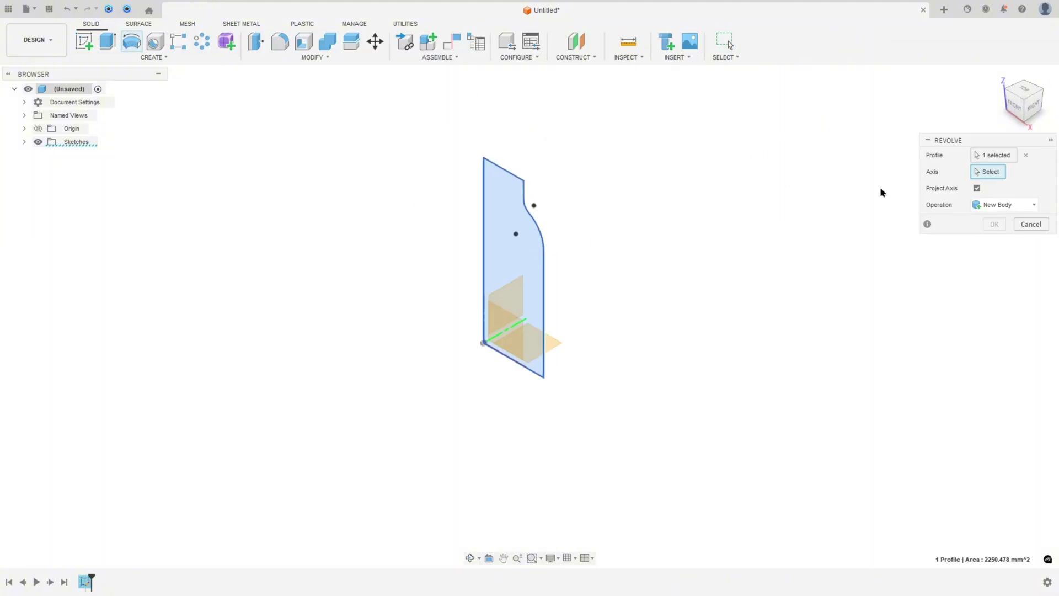
click(485, 232)
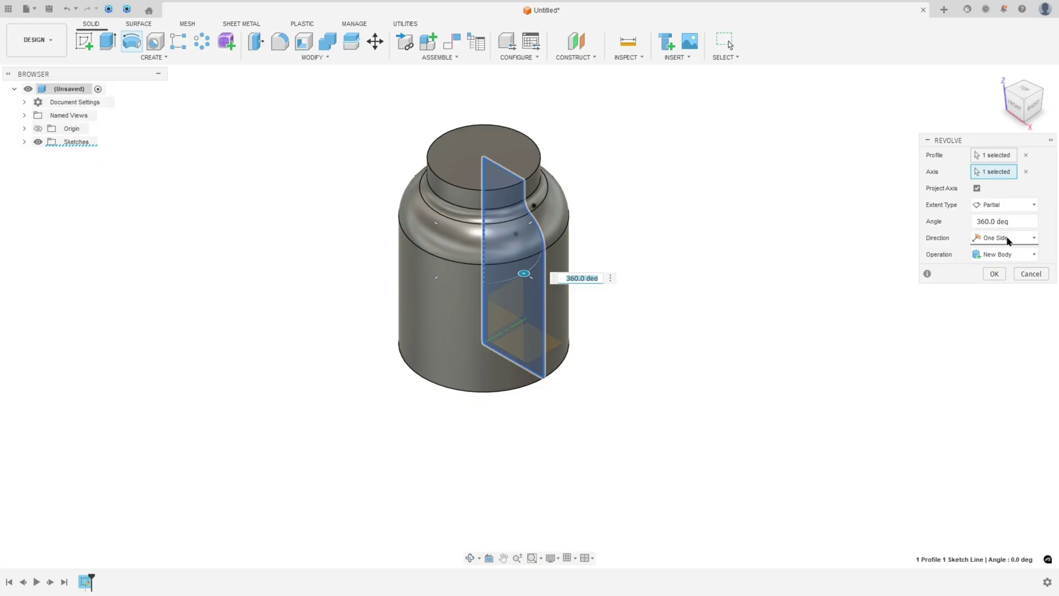
click(994, 274)
shift+middle_drag(807, 259, 777, 204)
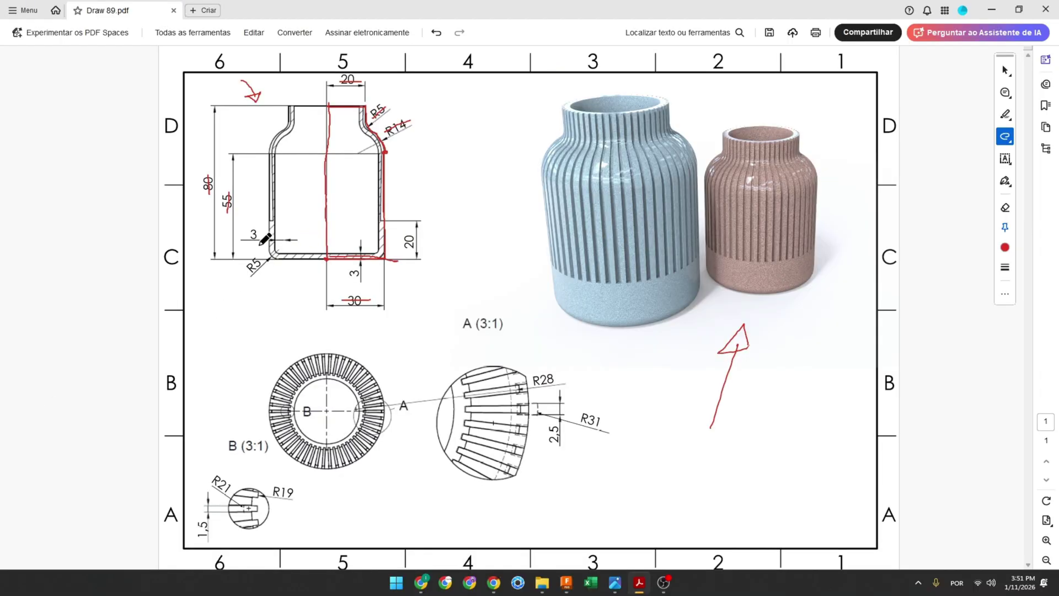
Step: Strike out the base R5 dimension in the PDF drawing and fillet the vase body's bottom outer edge with a 5 mm radius
mouse_move(261, 246)
mouse_down()
mouse_move(277, 264)
mouse_move(268, 244)
mouse_move(260, 258)
mouse_up()
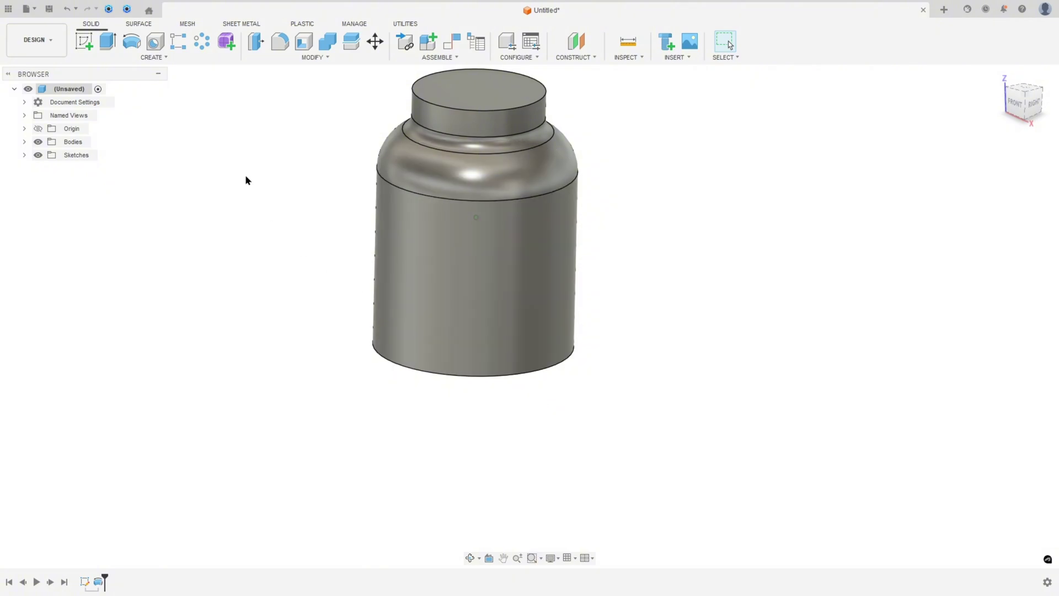
click(280, 41)
shift+middle_drag(387, 248, 417, 346)
click(416, 347)
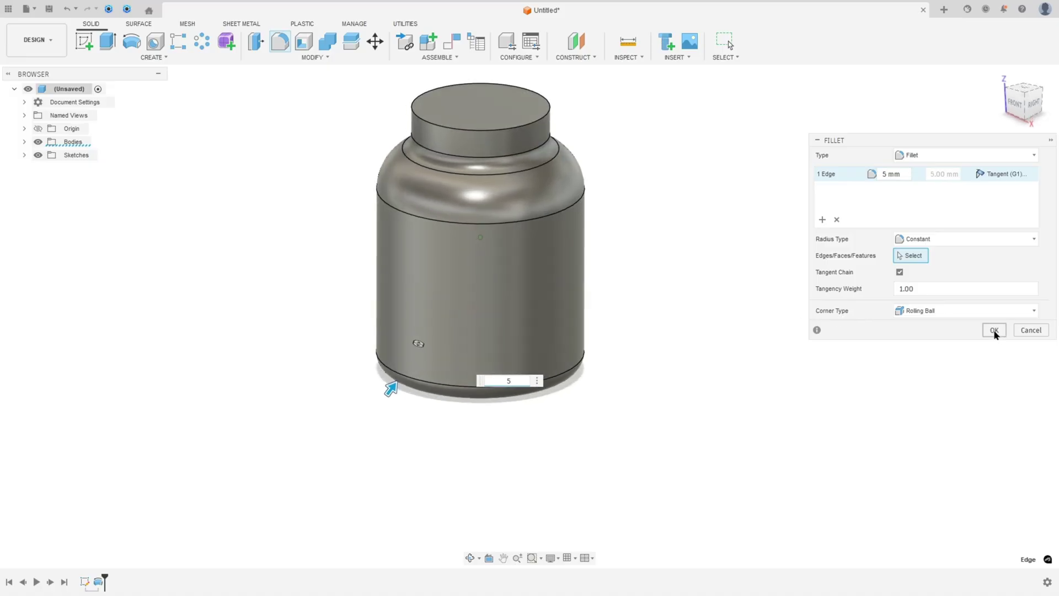
click(994, 330)
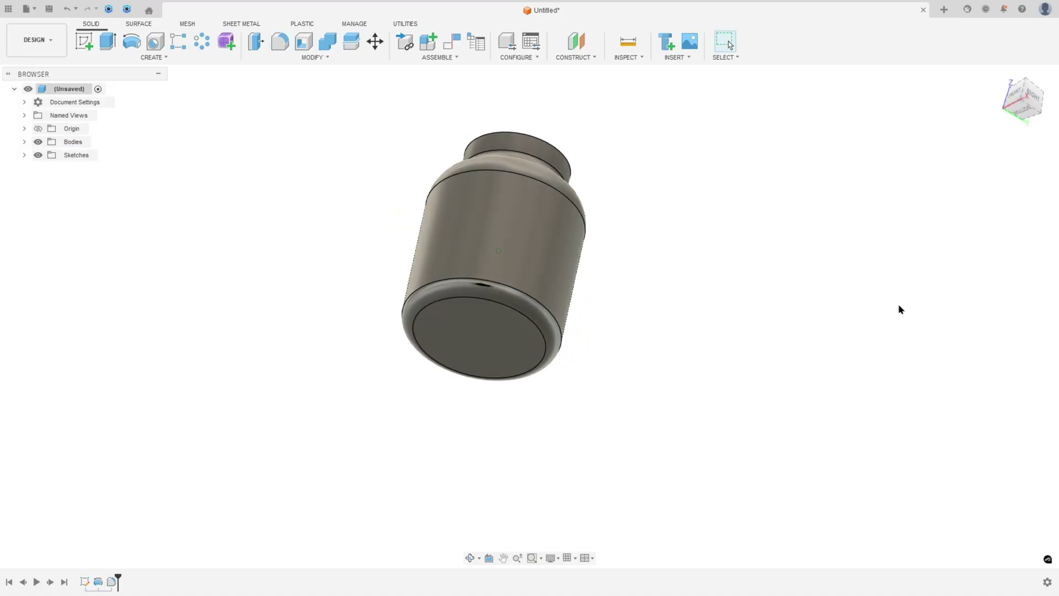
scroll(806, 297, up, 2)
shift+middle_drag(806, 296, 806, 353)
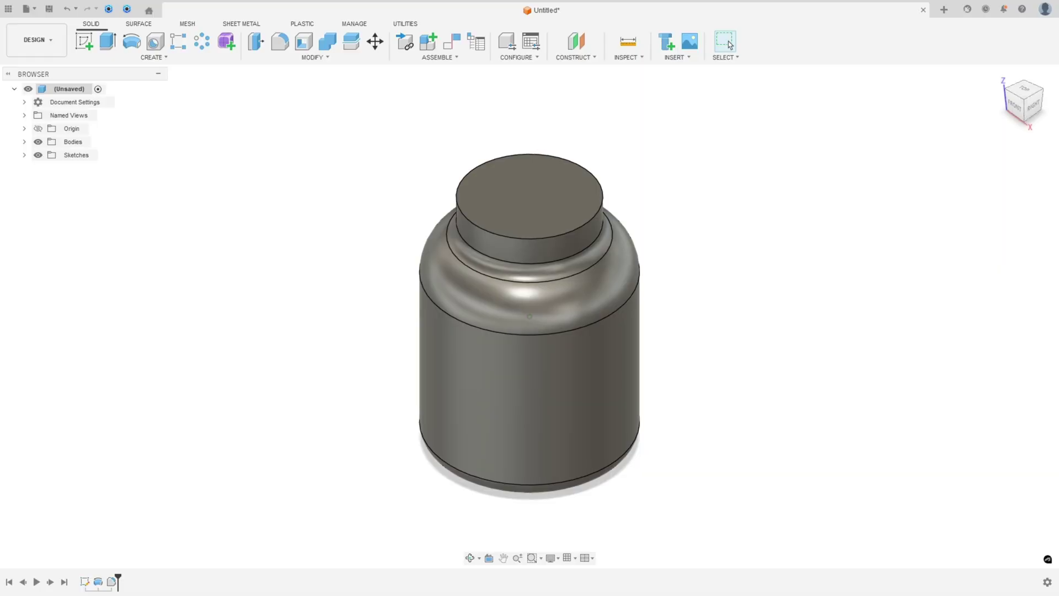
Step: Switch to the PDF drawing, mark the vase's open neck and strike out the 3 mm wall thickness dimension
key(alt+Tab)
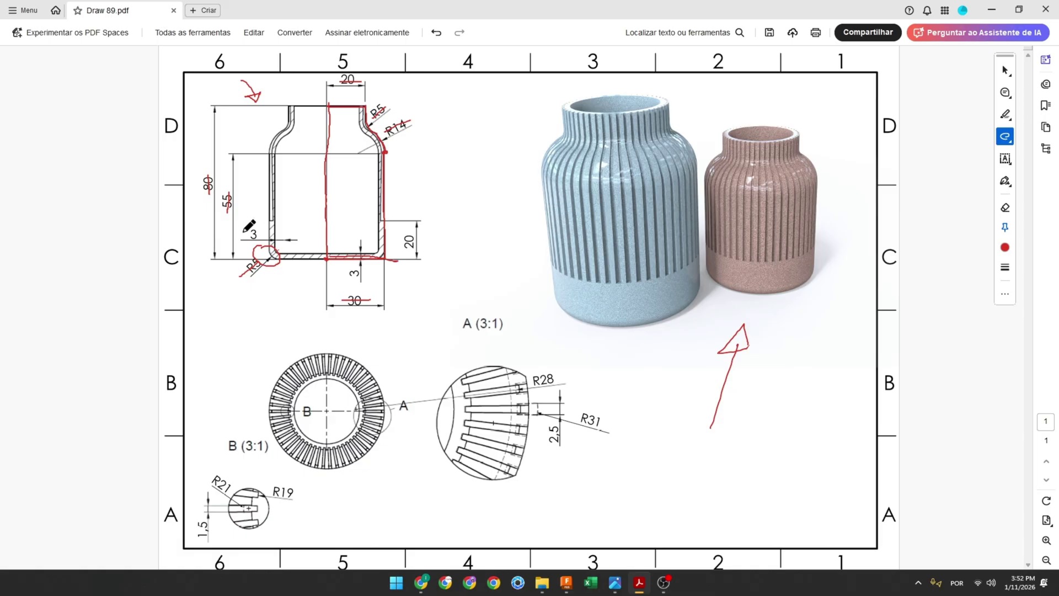
mouse_move(296, 91)
mouse_down()
mouse_move(299, 127)
mouse_move(364, 131)
mouse_move(354, 123)
mouse_move(359, 95)
mouse_move(296, 92)
mouse_up()
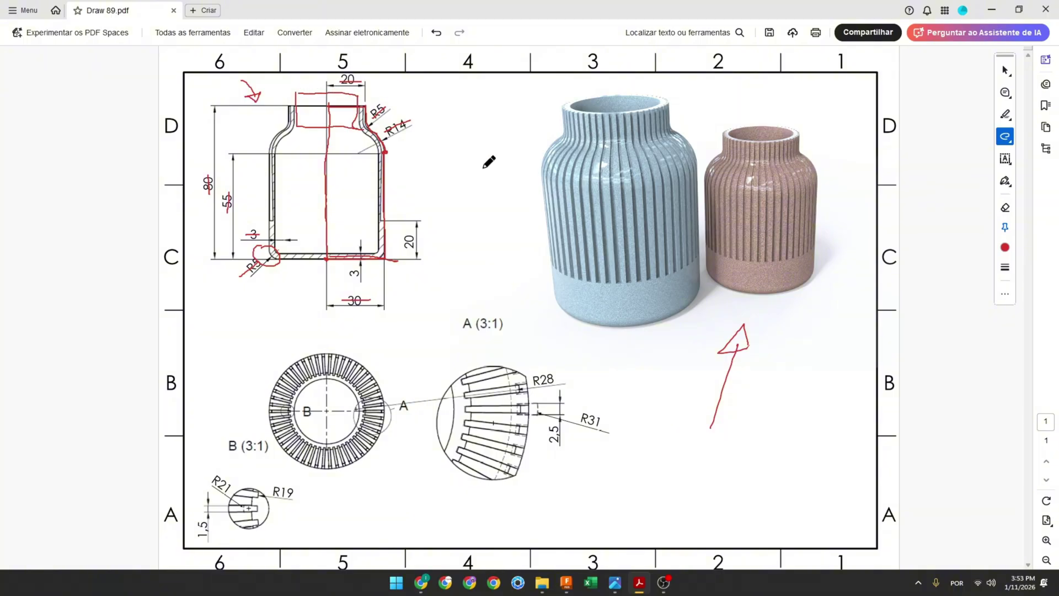
click(564, 591)
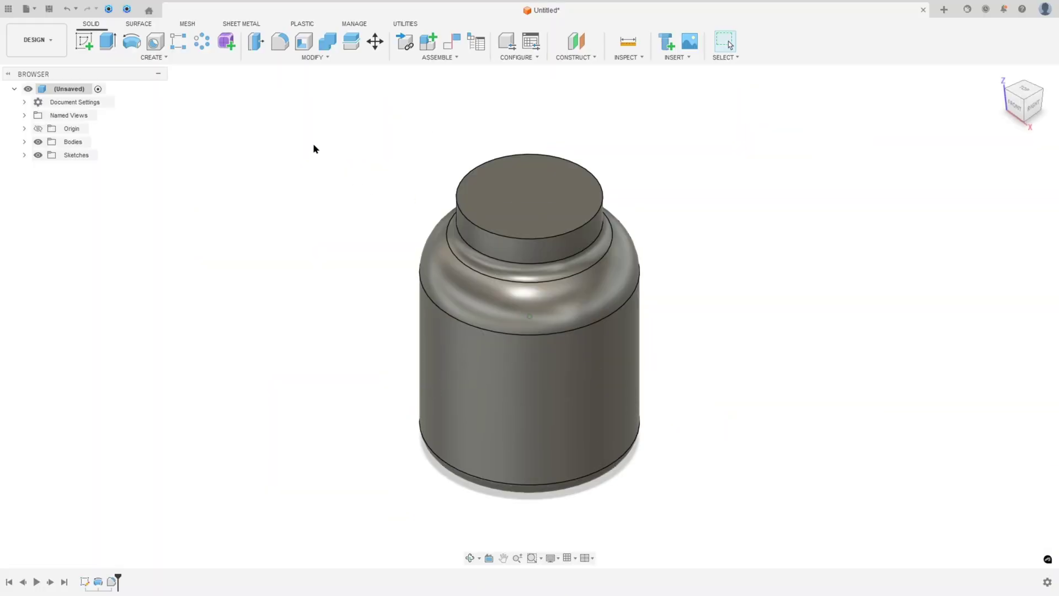
Step: Shell the vase body with a 3 mm inside thickness, removing the neck's top face
click(305, 42)
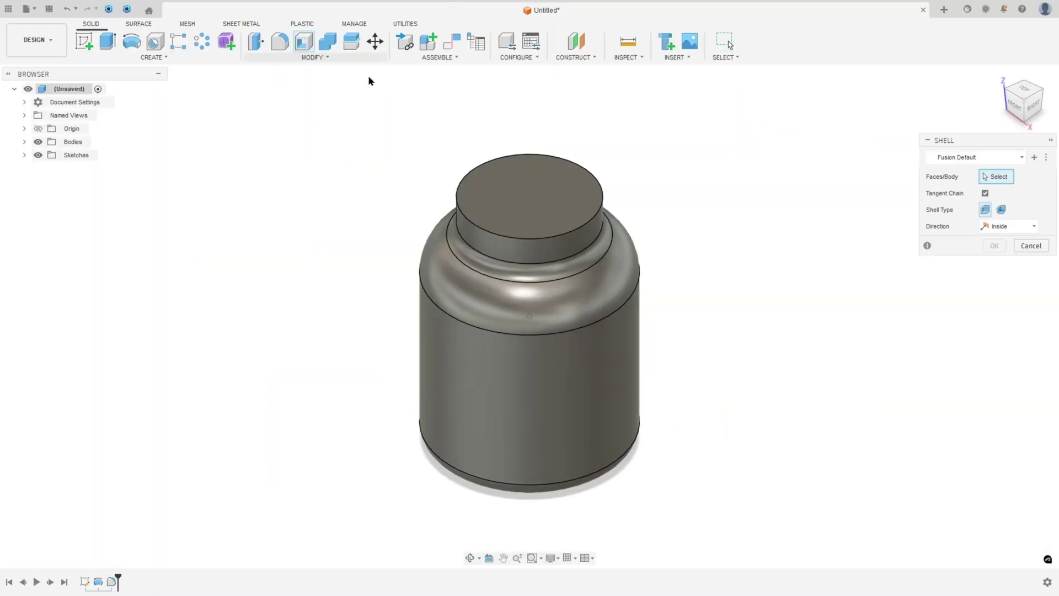
click(538, 194)
text(3)
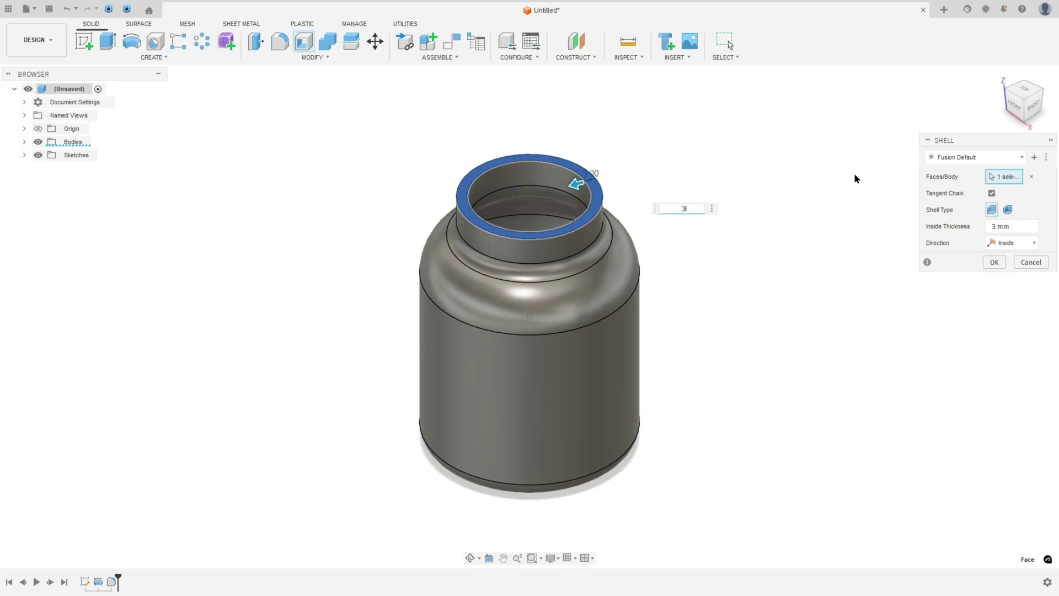
click(993, 264)
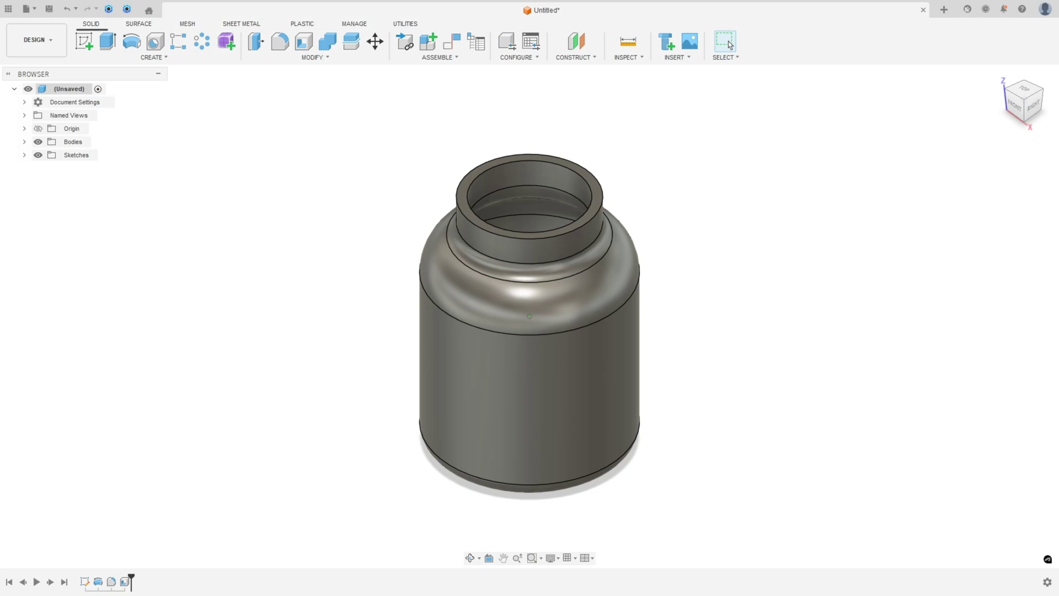
Step: In the PDF drawing, mark the level where the ribs start across the section view and strike out its 20 mm dimension
key(alt+Tab)
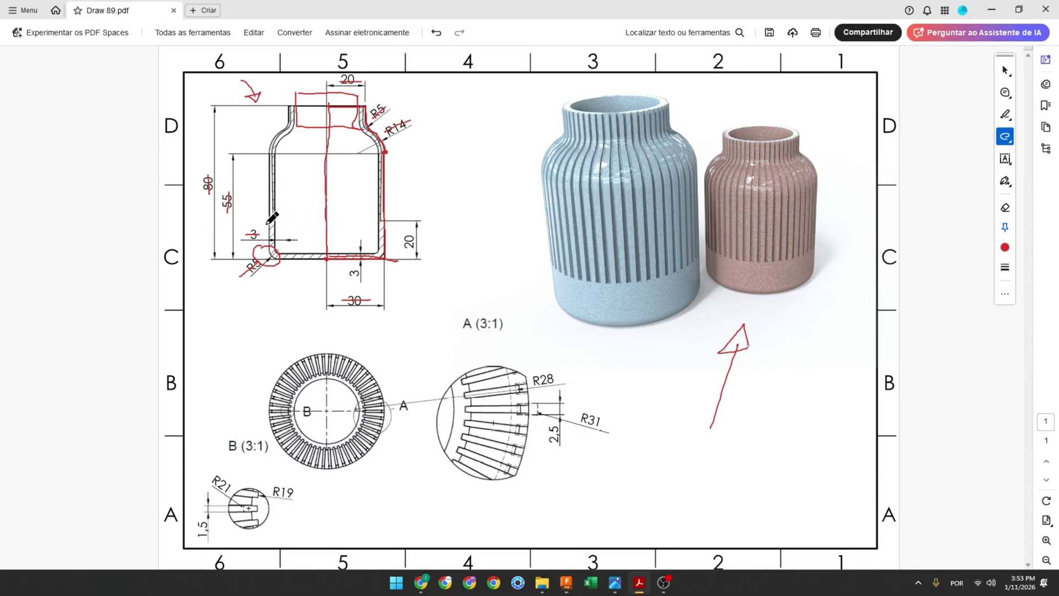
drag(262, 220, 385, 219)
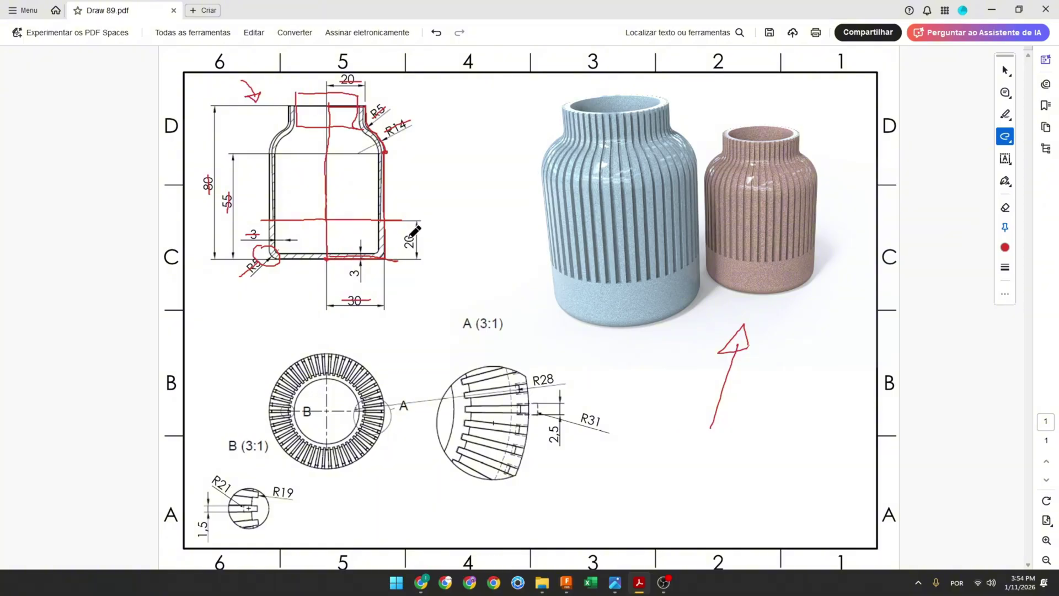
drag(410, 236, 409, 252)
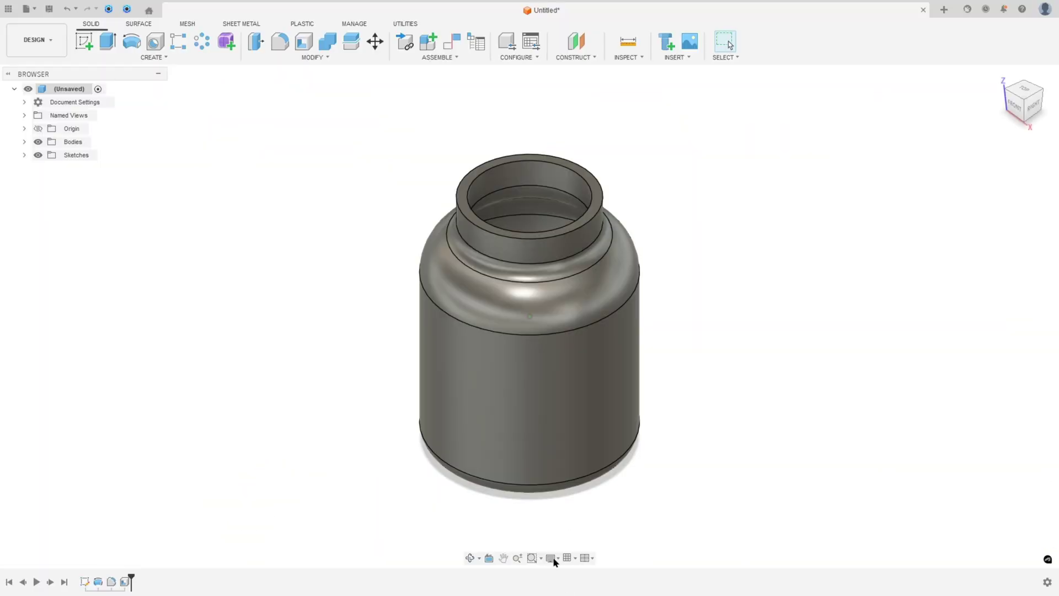
click(567, 582)
Step: Create a construction plane offset 20 mm above the XY plane
click(578, 62)
click(591, 67)
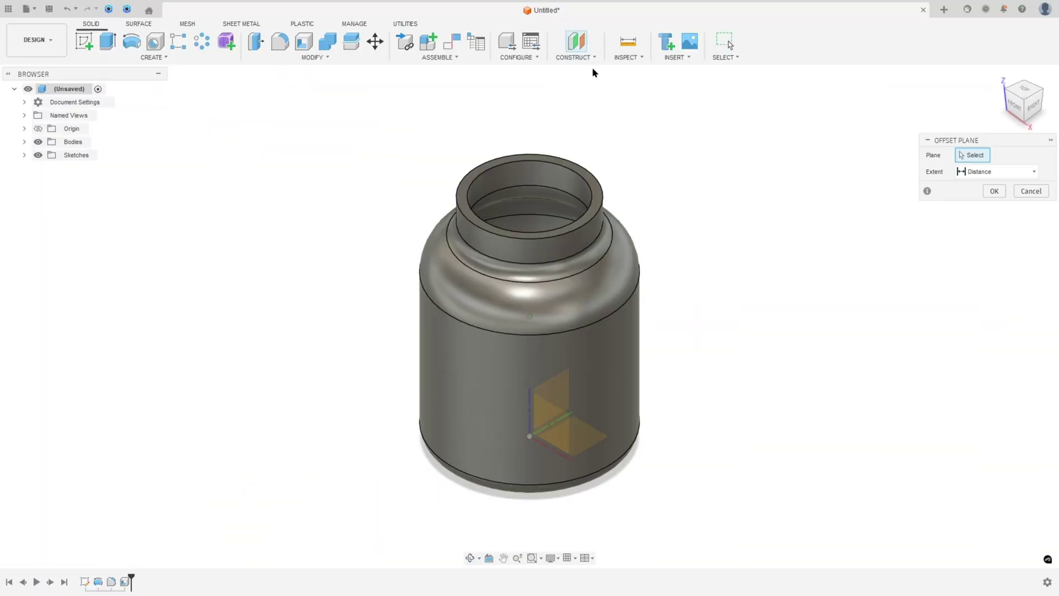
click(603, 445)
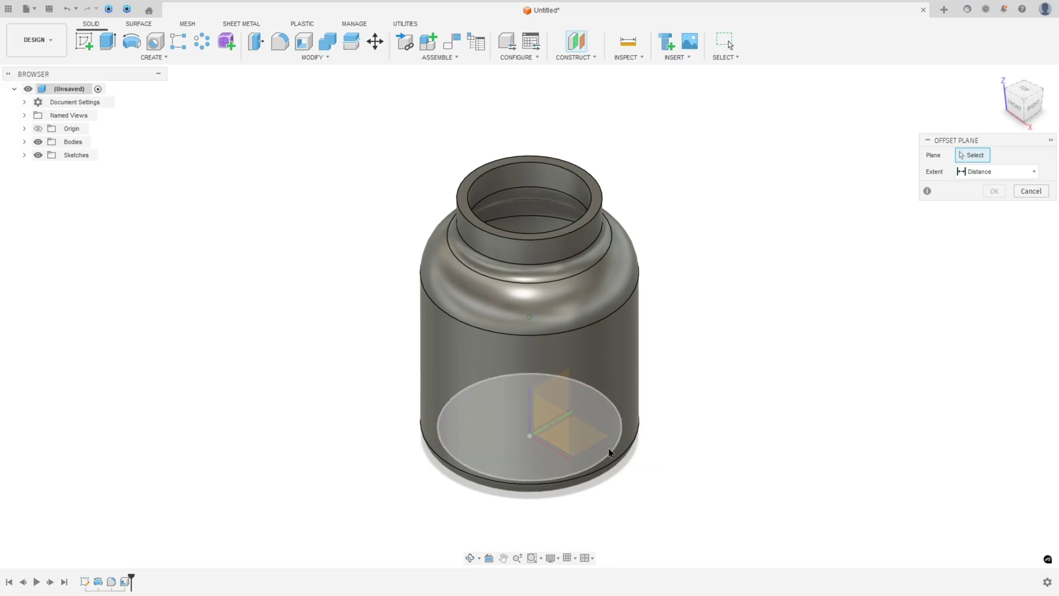
shift+middle_drag(608, 448, 662, 384)
text(20)
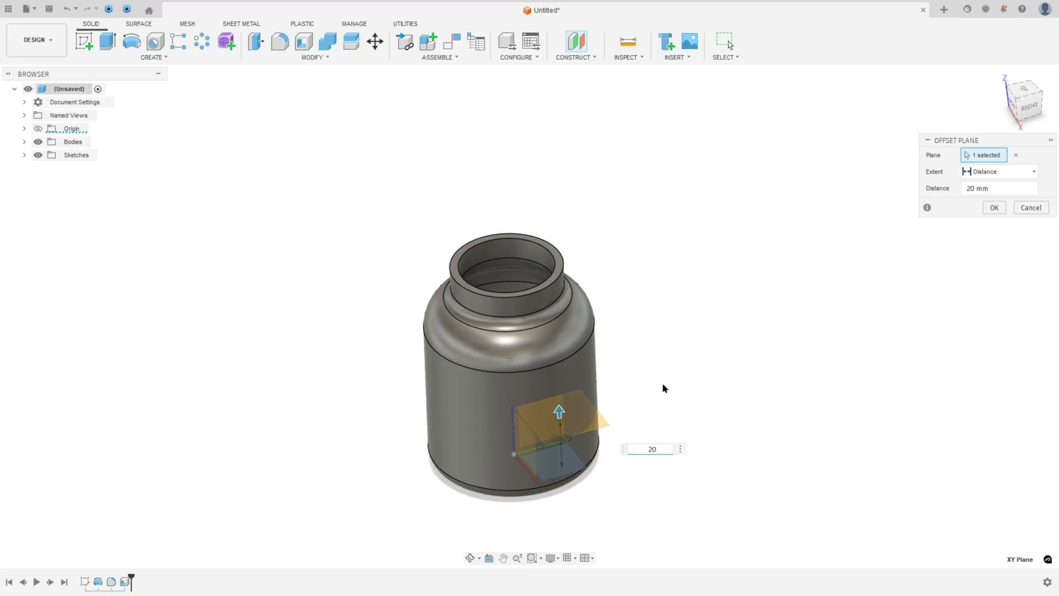
click(992, 208)
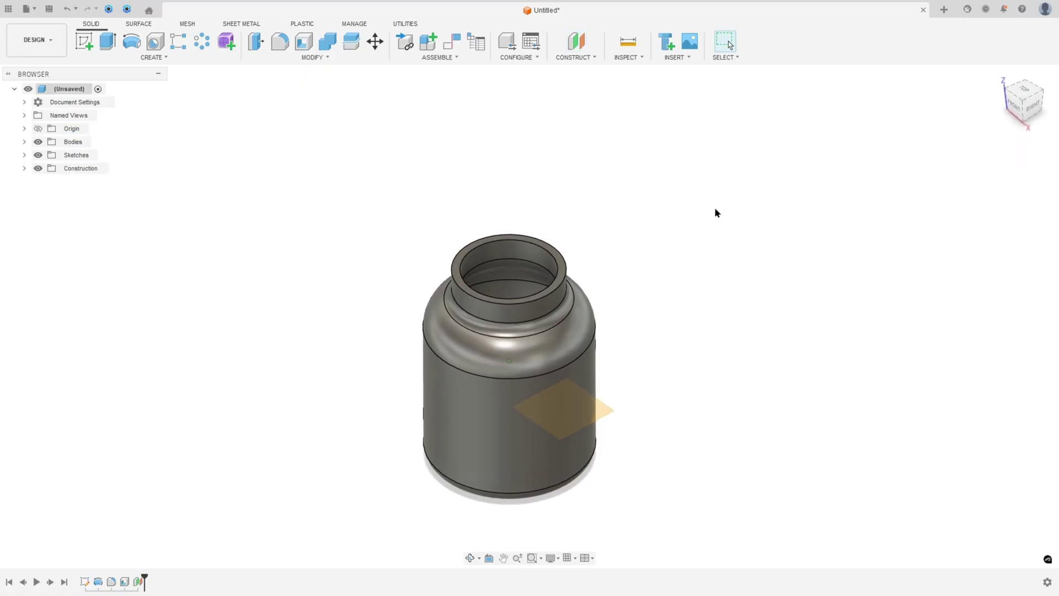
Step: Start a sketch on the 20 mm offset plane and hide the vase body
scroll(269, 213, up, 3)
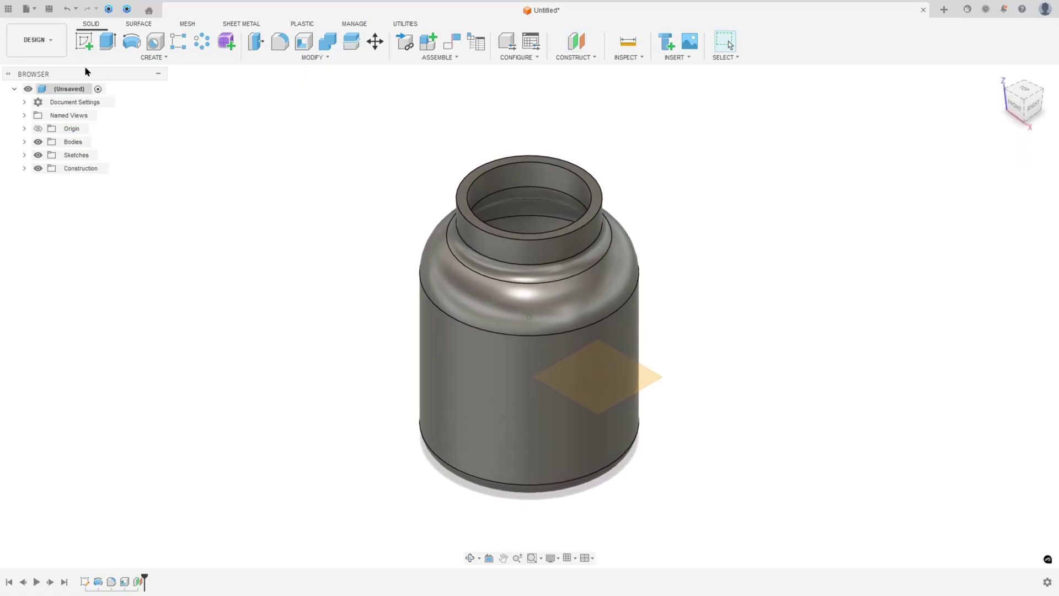
click(82, 48)
click(651, 386)
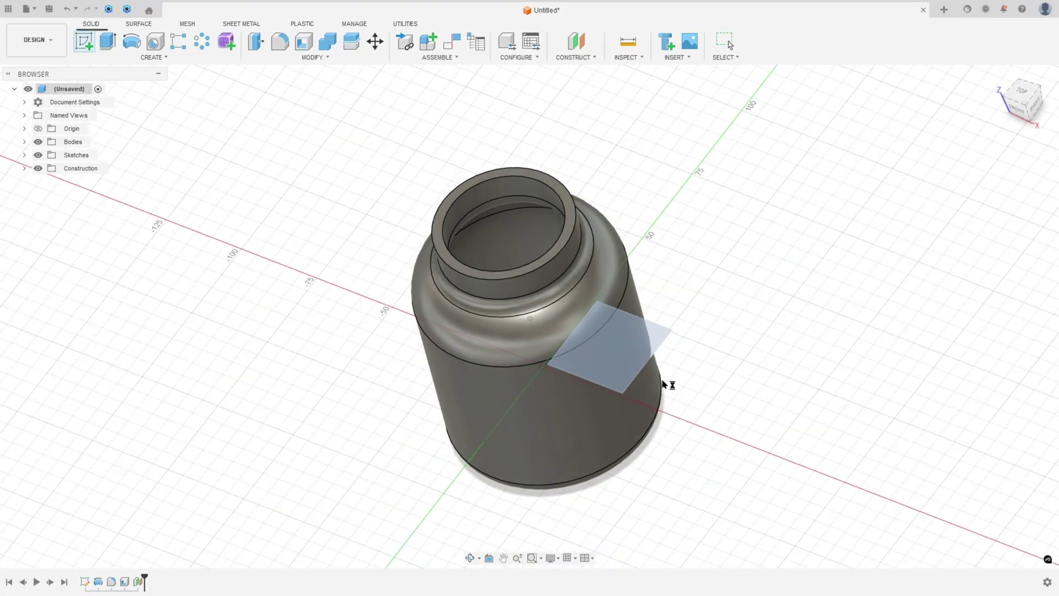
click(24, 142)
click(47, 155)
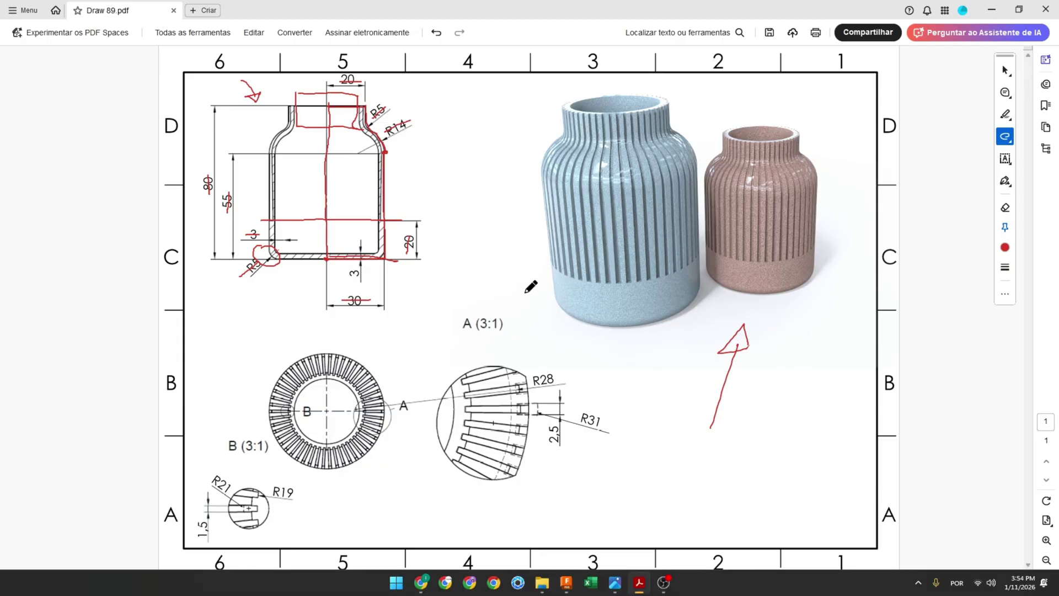
Step: In the PDF drawing, outline the rib profile in detail A and strike out its R31 and R28 dimensions
drag(527, 287, 529, 346)
ctrl+scroll(522, 441, up, 2)
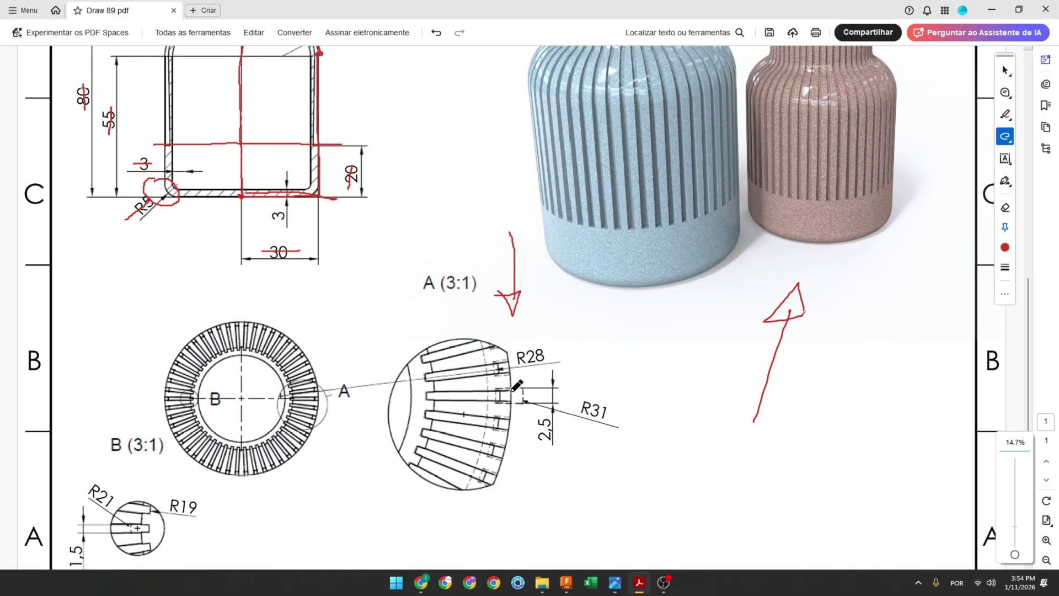
mouse_move(524, 387)
mouse_down()
mouse_move(524, 404)
mouse_move(602, 411)
mouse_up()
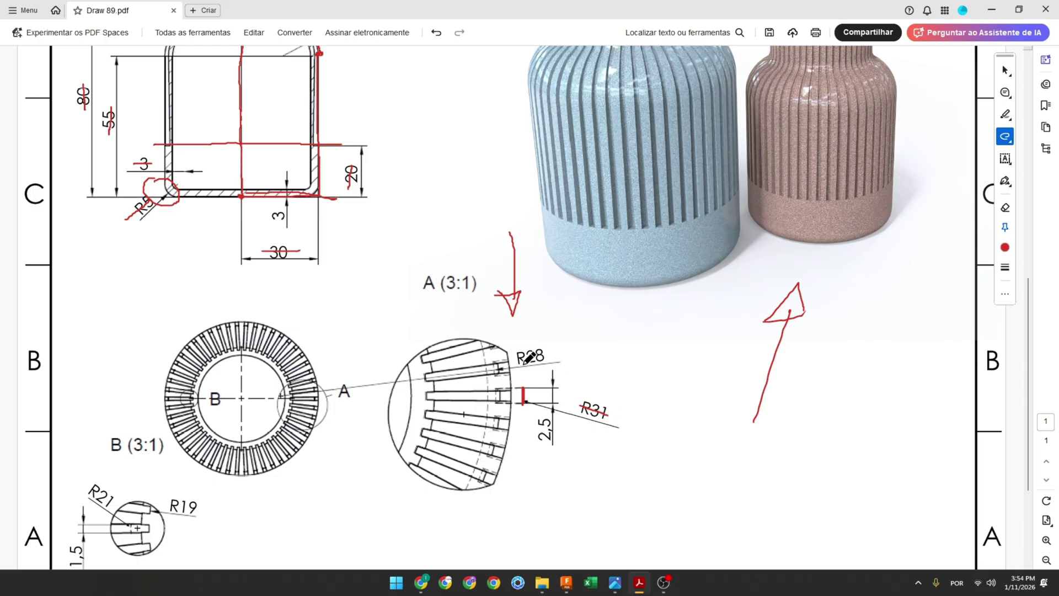
drag(517, 360, 551, 352)
drag(496, 388, 524, 387)
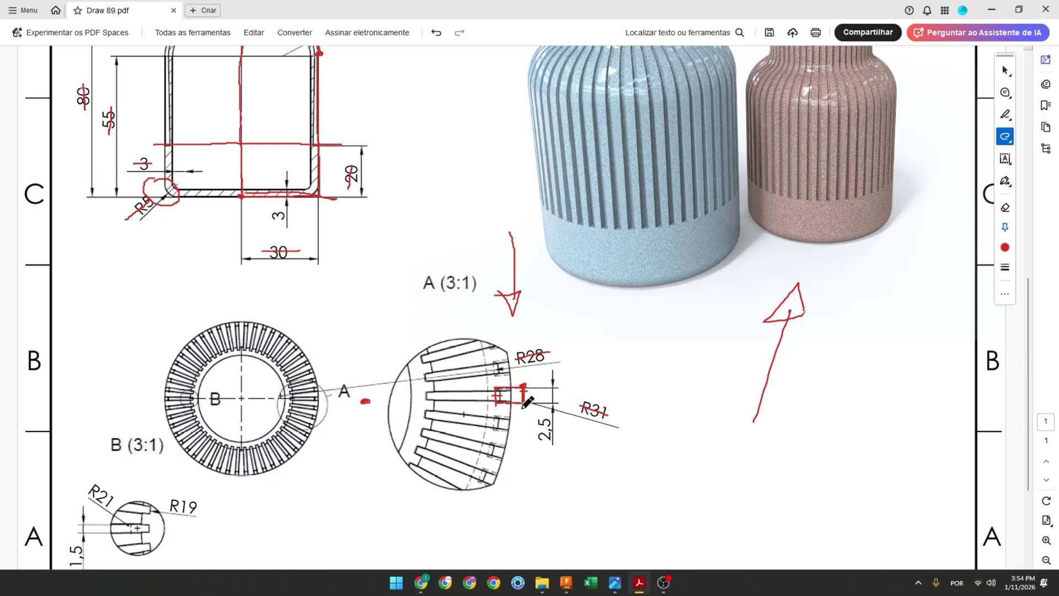
mouse_move(523, 385)
mouse_down()
mouse_move(523, 406)
mouse_move(548, 441)
mouse_up()
click(567, 582)
Step: Draw a center point arc of 31 mm radius about the origin, spanning about 11 degrees across the horizontal axis
click(142, 57)
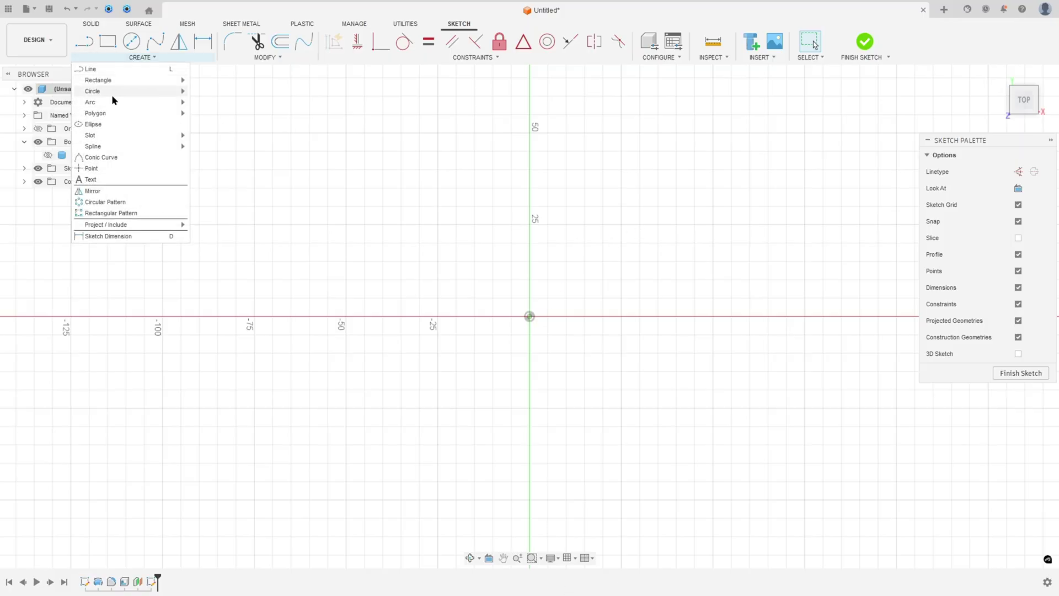
mouse_move(139, 107)
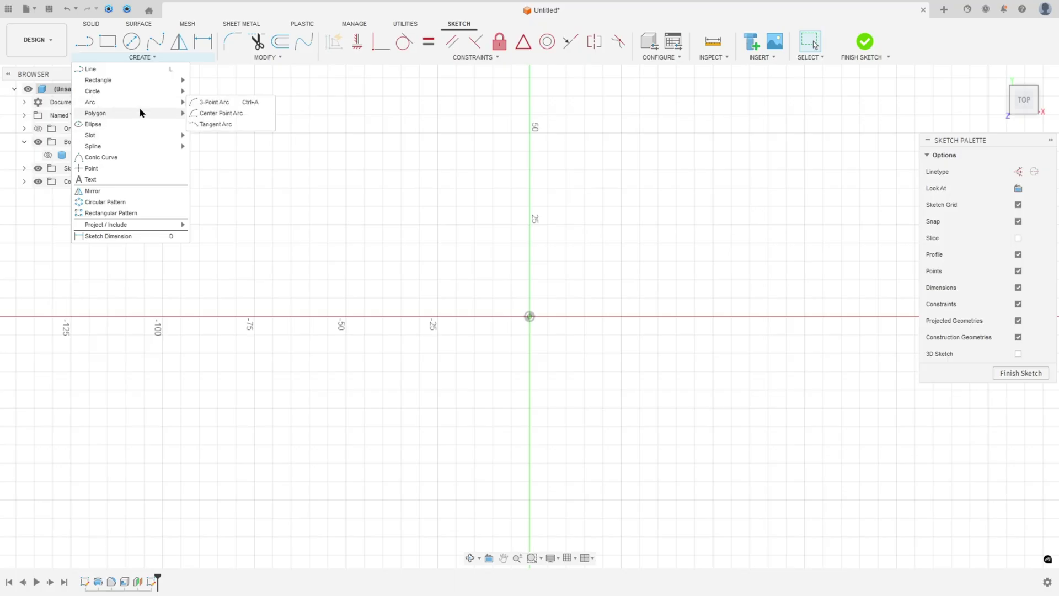
click(211, 114)
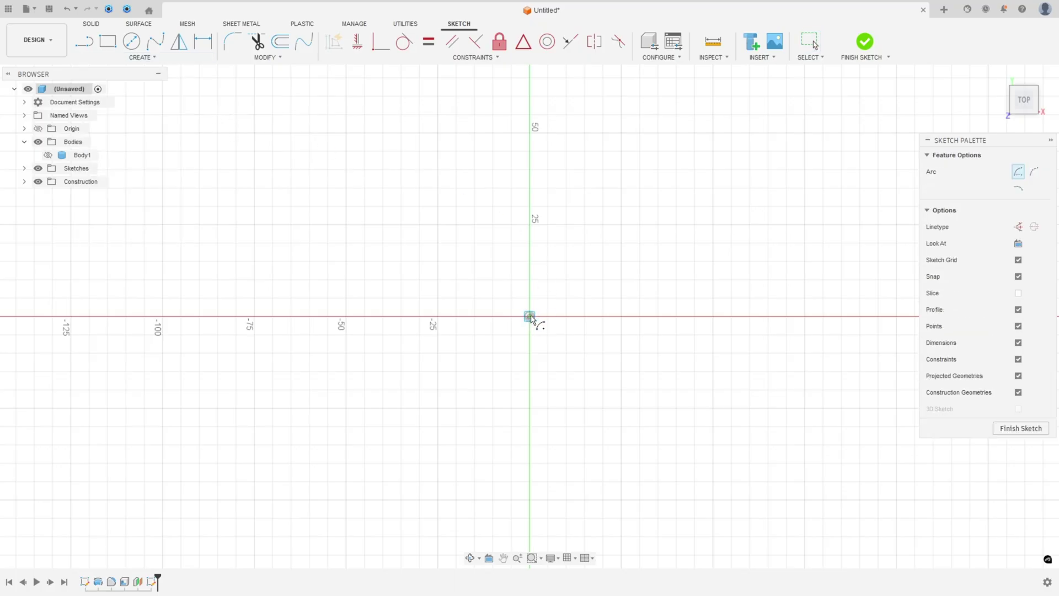
click(529, 316)
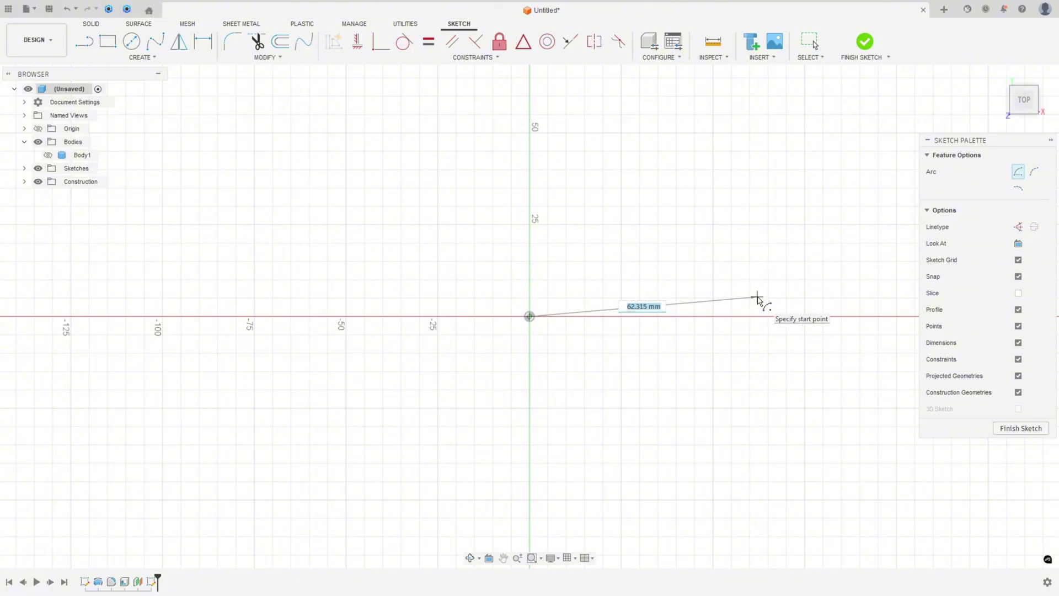
text(31)
key(Tab)
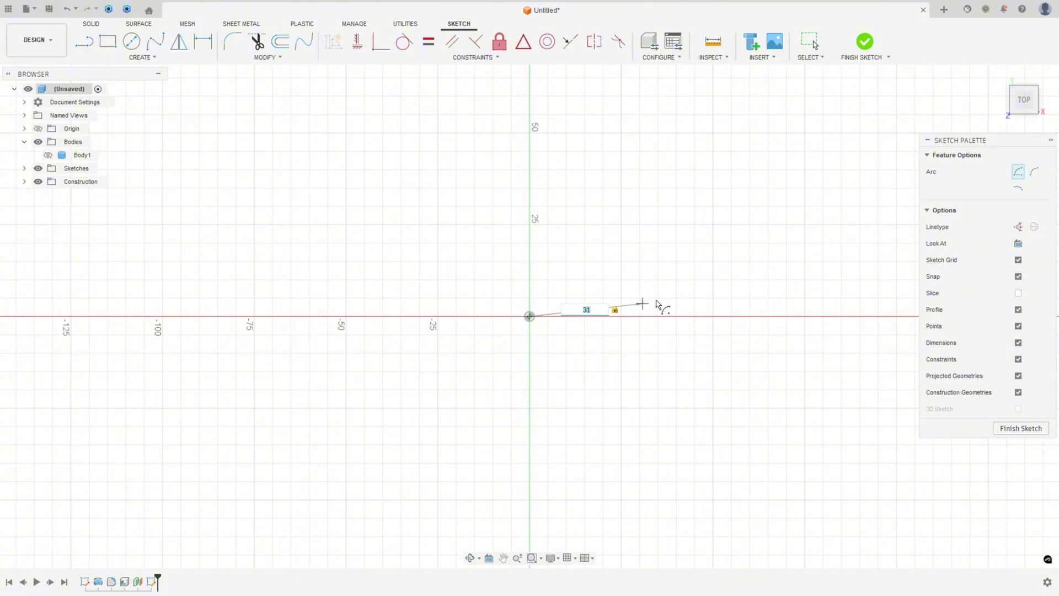
scroll(662, 305, up, 5)
click(635, 309)
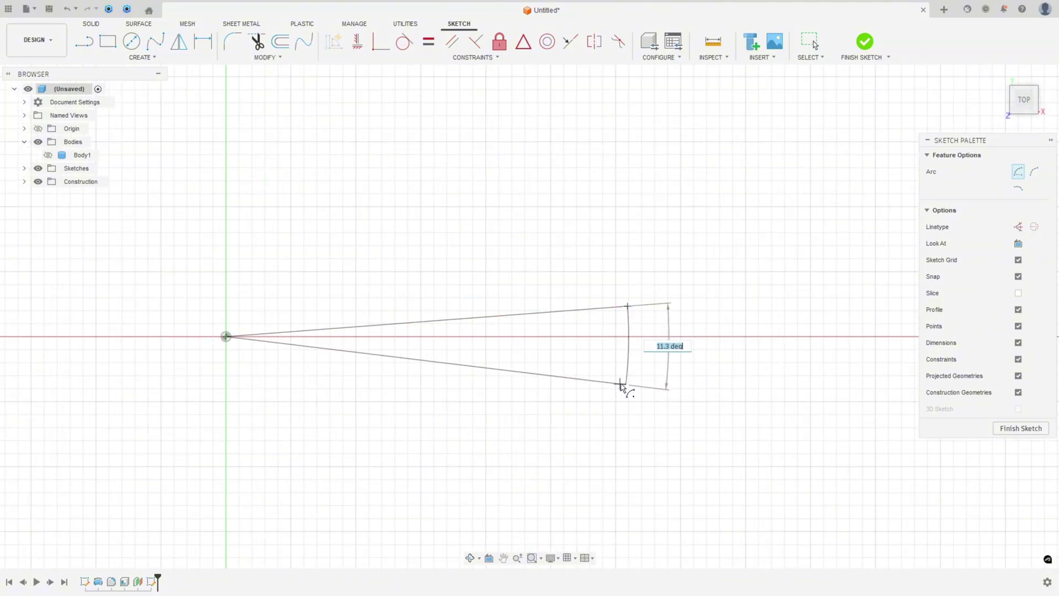
click(625, 384)
key(Escape)
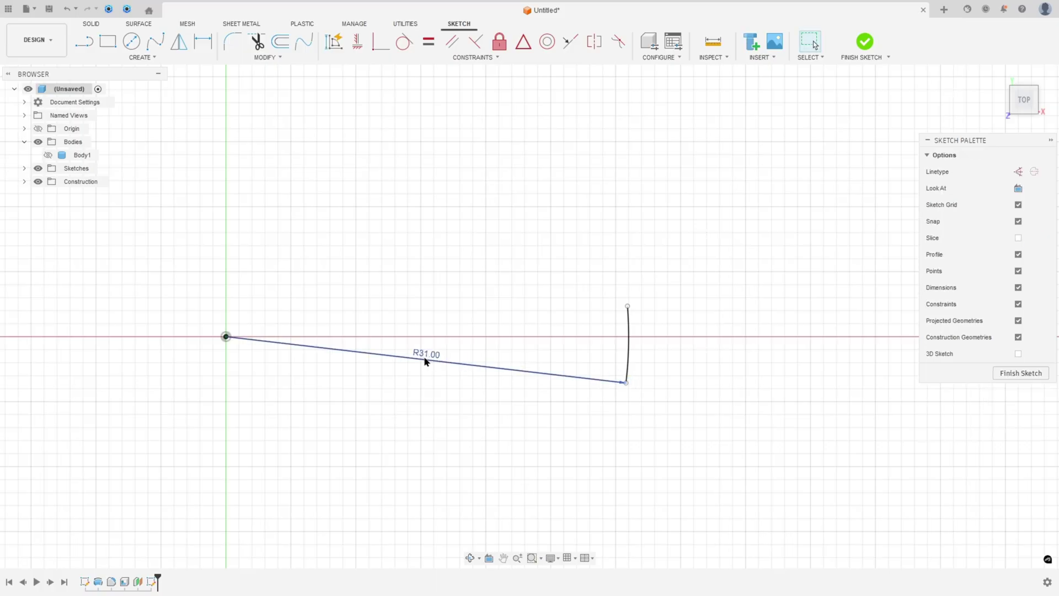
Step: Draw a second center point arc of 28 mm radius about the origin, just inside the 31 mm arc
click(142, 58)
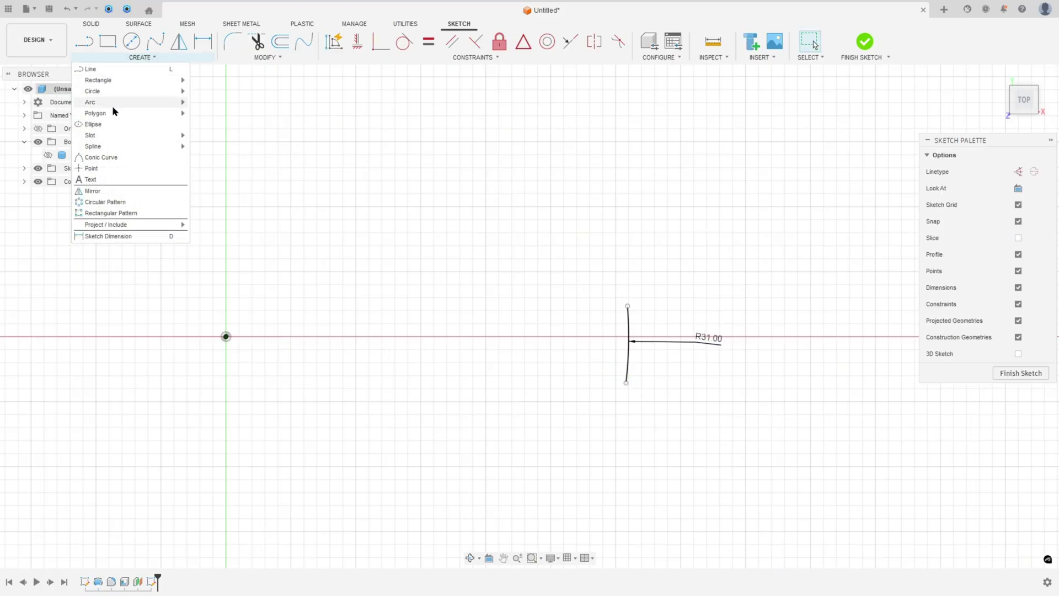
mouse_move(111, 106)
click(199, 113)
click(226, 336)
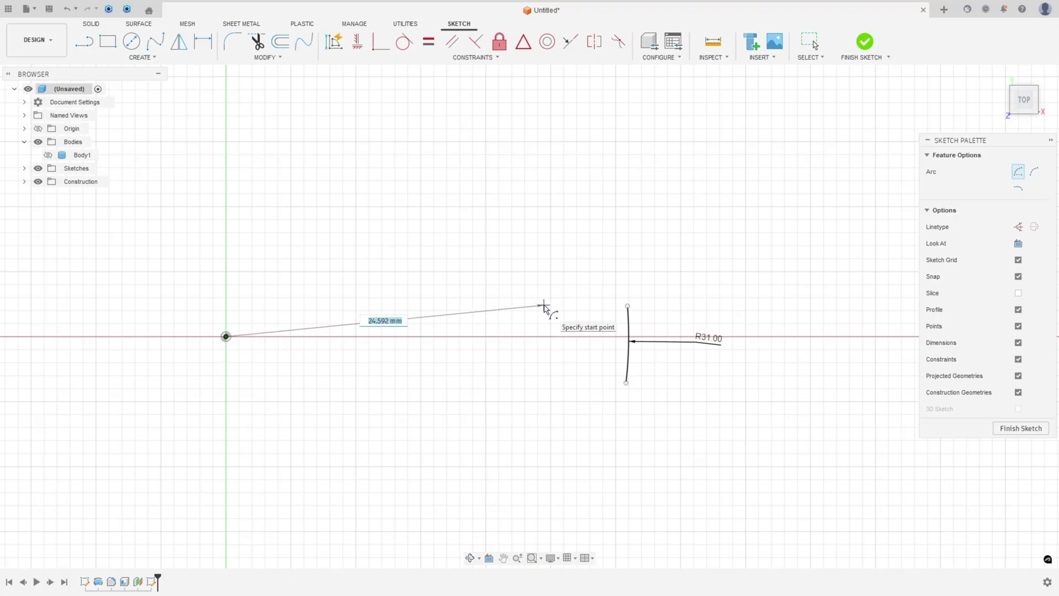
text(28)
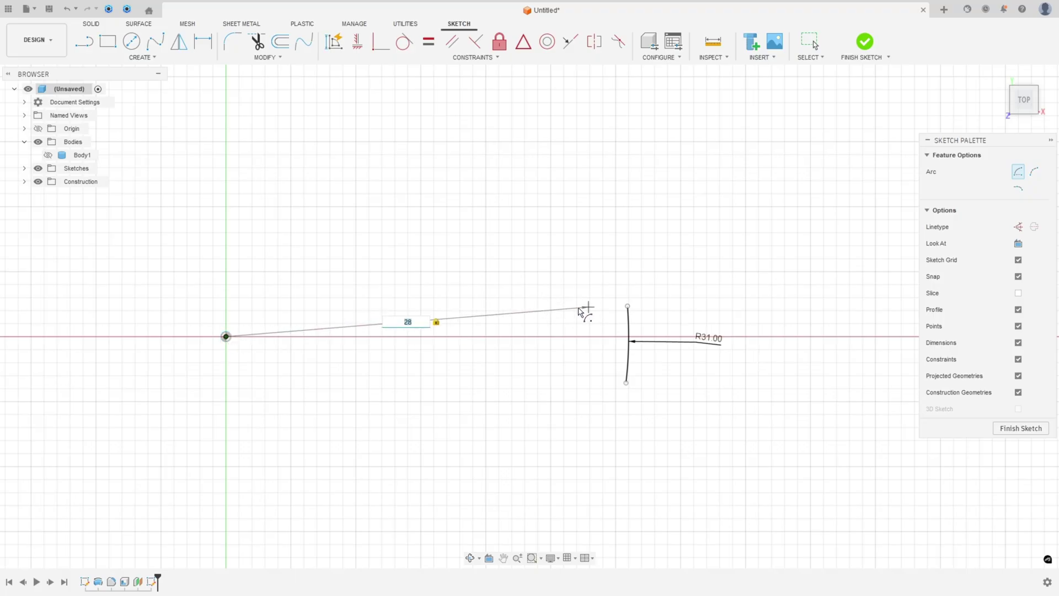
key(Return)
click(588, 388)
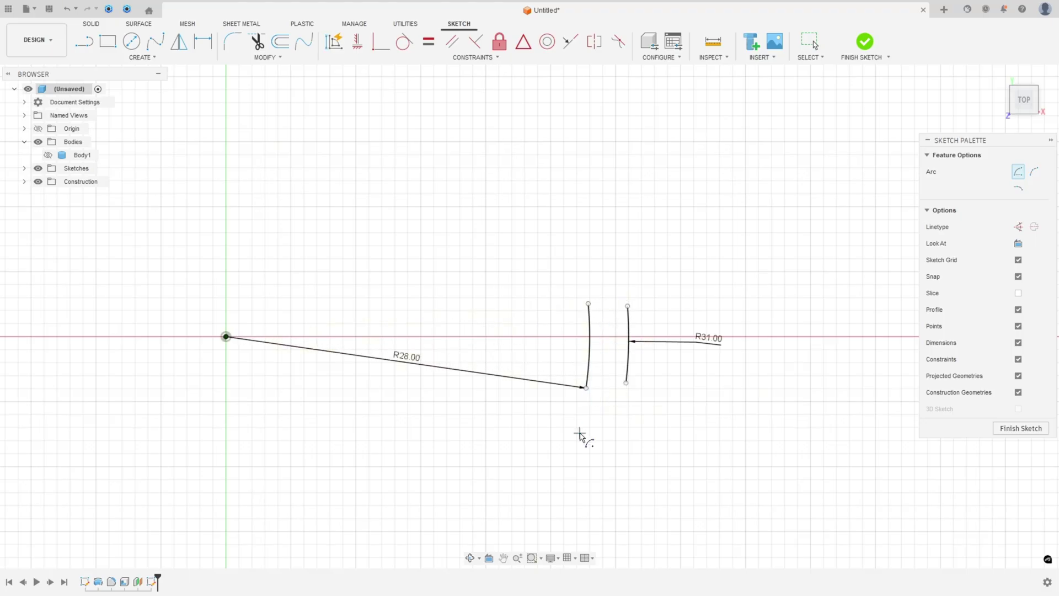
key(Escape)
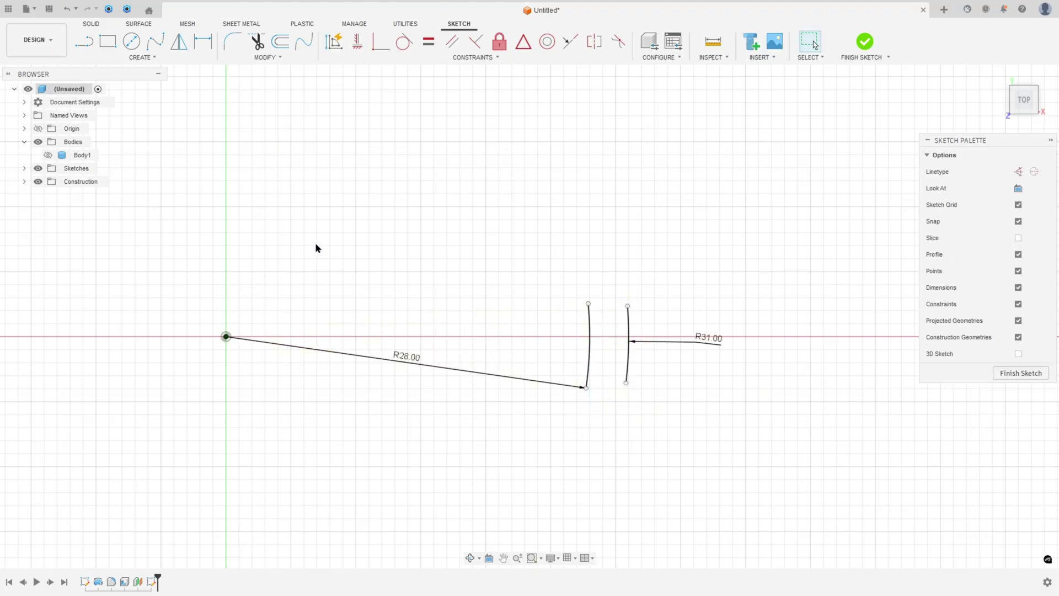
Step: Close the rib profile with two lines joining the upper and lower ends of the 28 mm and 31 mm arcs
click(90, 44)
click(588, 303)
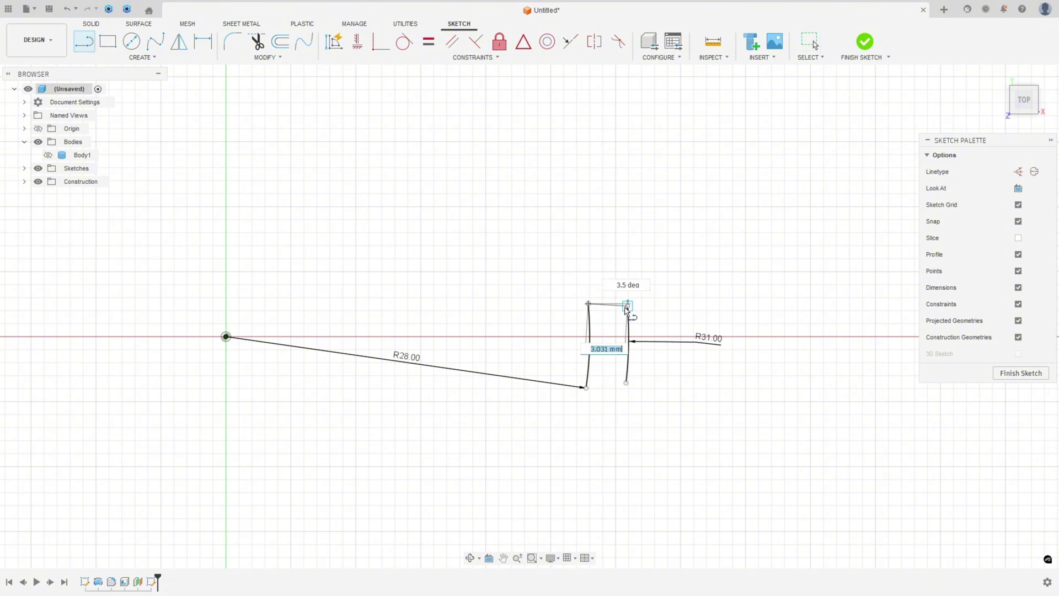
double_click(627, 304)
click(586, 387)
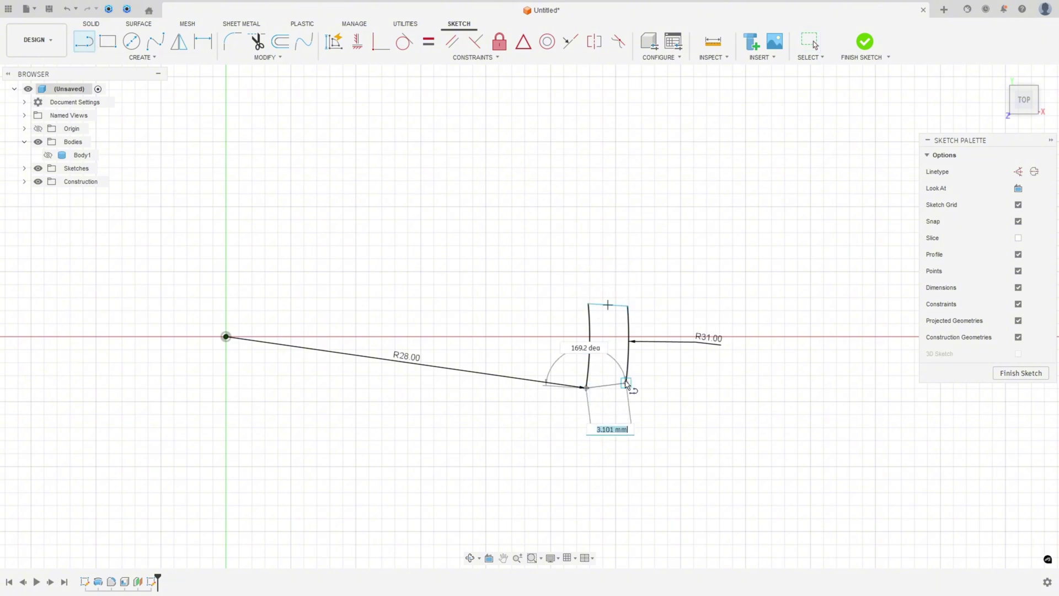
click(626, 383)
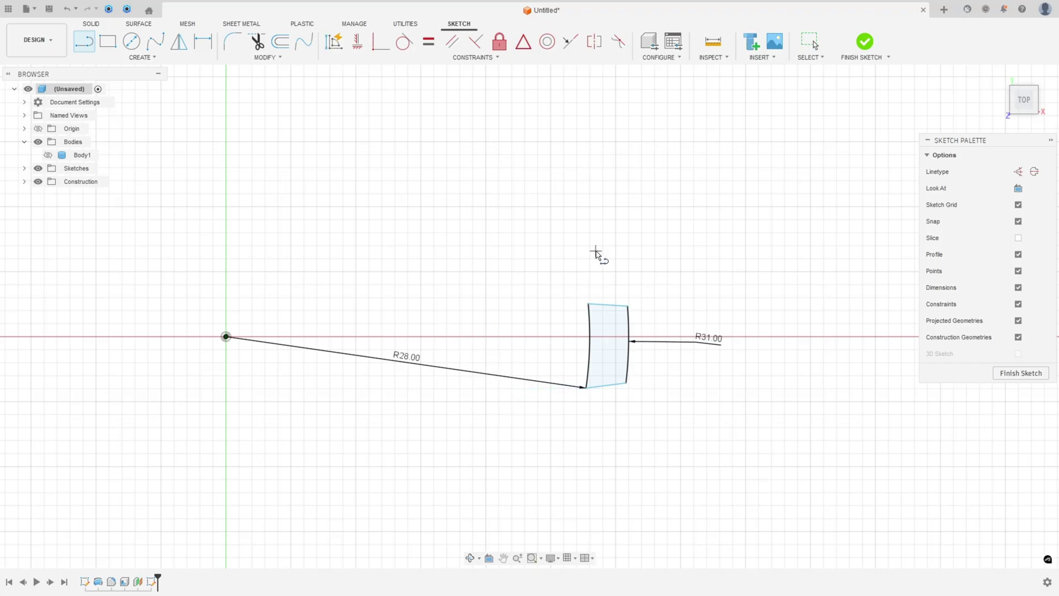
Step: Draw two construction lines from the origin to the upper and lower ends of the 28 mm arc and move the R28 dimension above the profile
click(1019, 171)
click(227, 337)
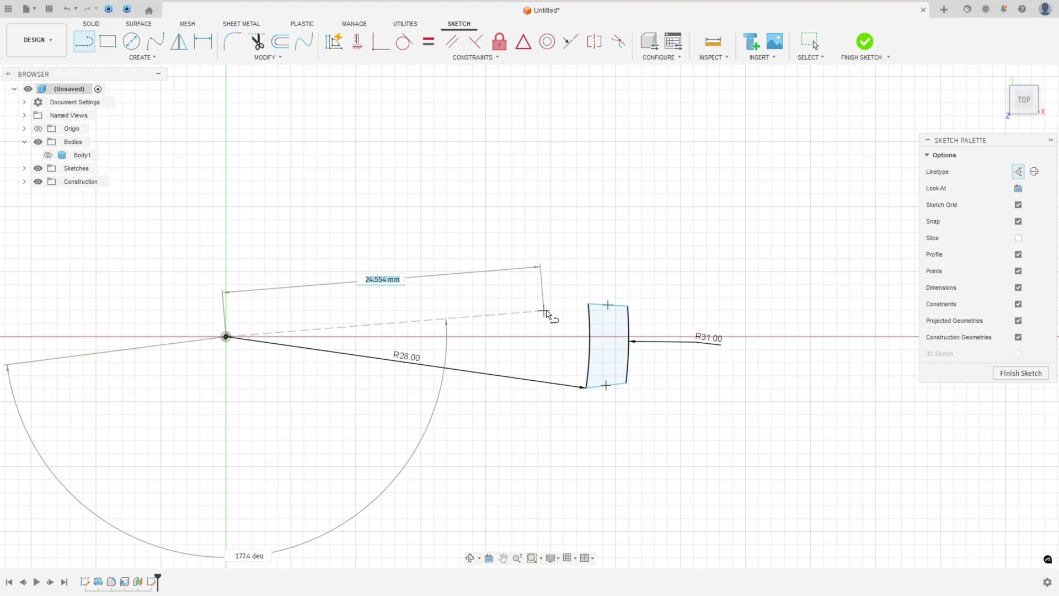
click(588, 303)
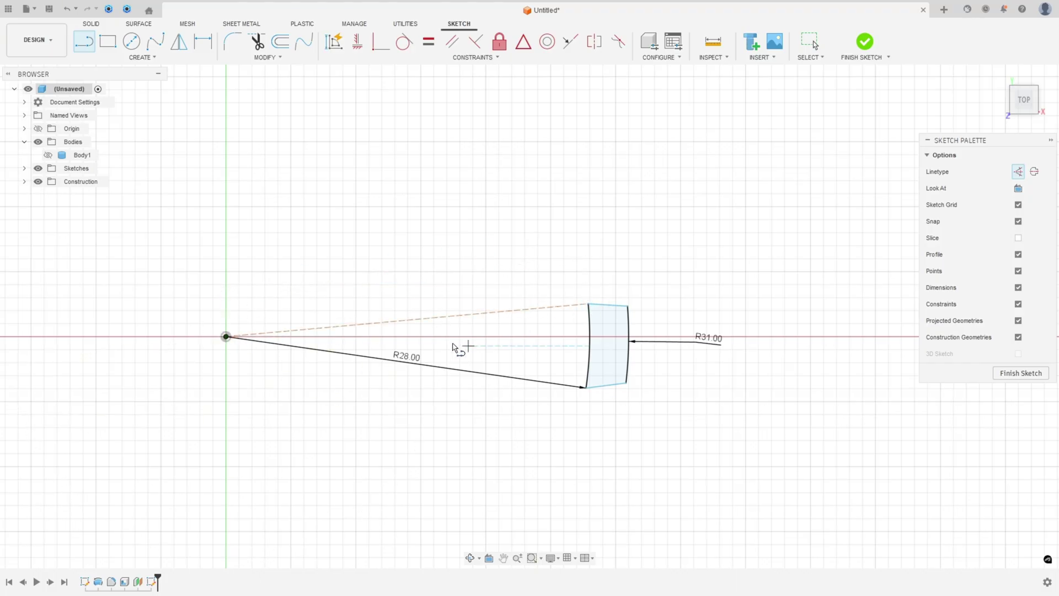
click(227, 337)
click(586, 387)
key(Escape)
drag(412, 357, 641, 252)
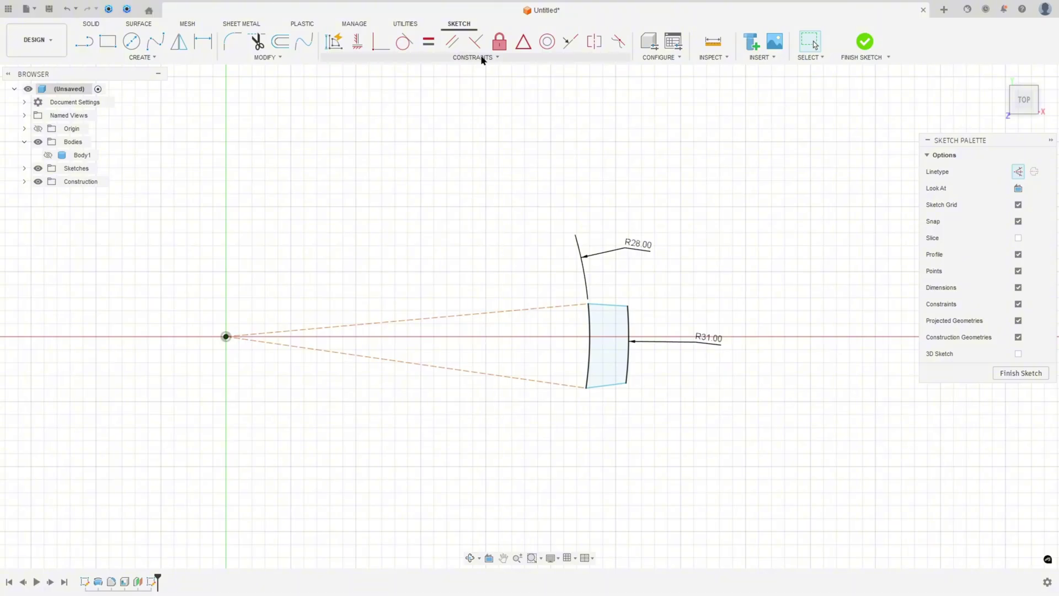
Step: Draw a 31 mm horizontal construction line from the origin to the outer arc and place its length dimension below the profile
click(523, 41)
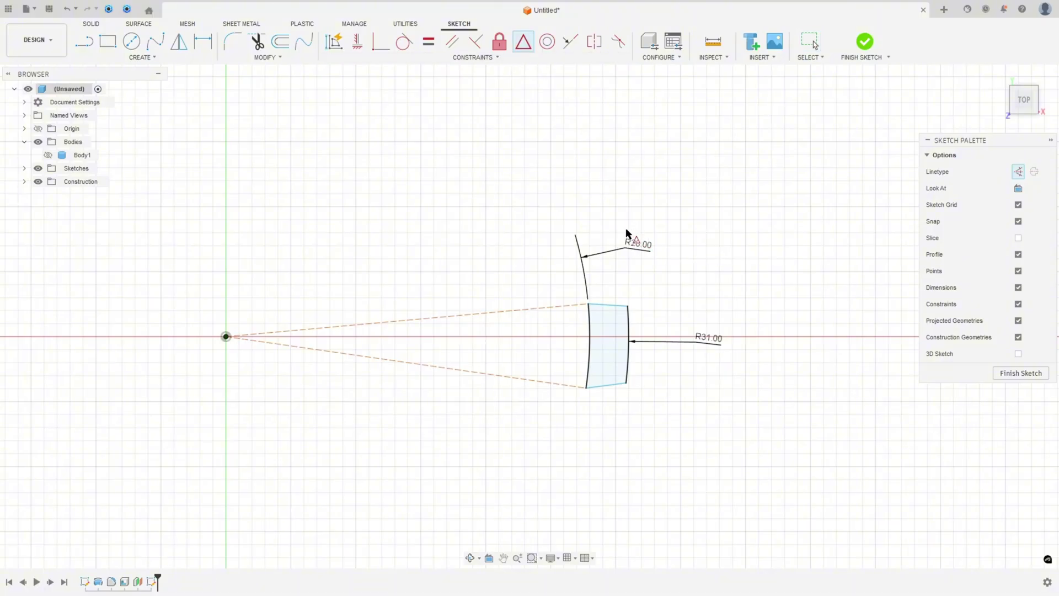
key(Escape)
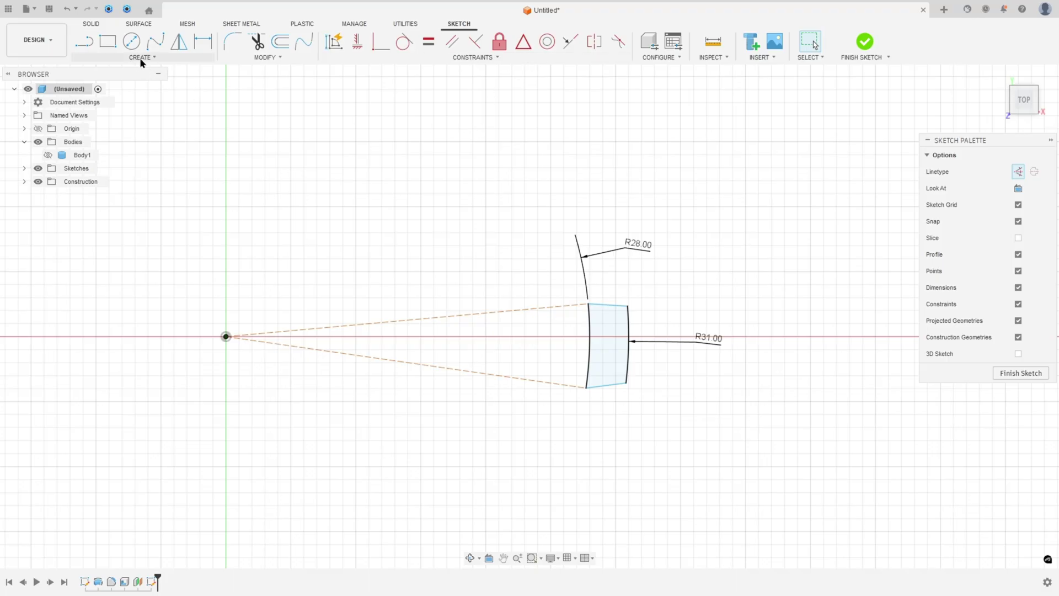
click(84, 41)
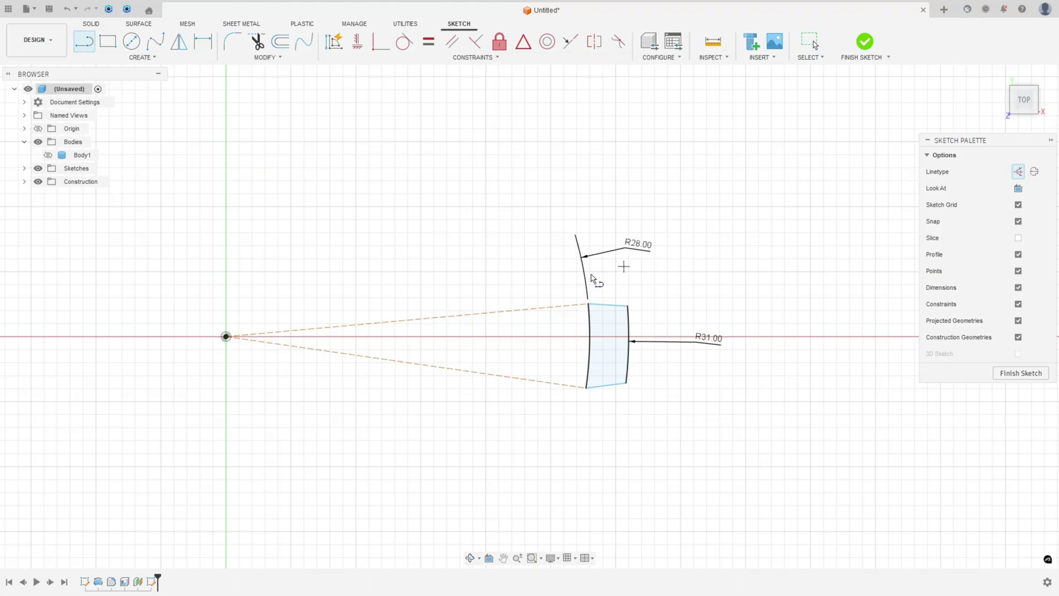
click(228, 338)
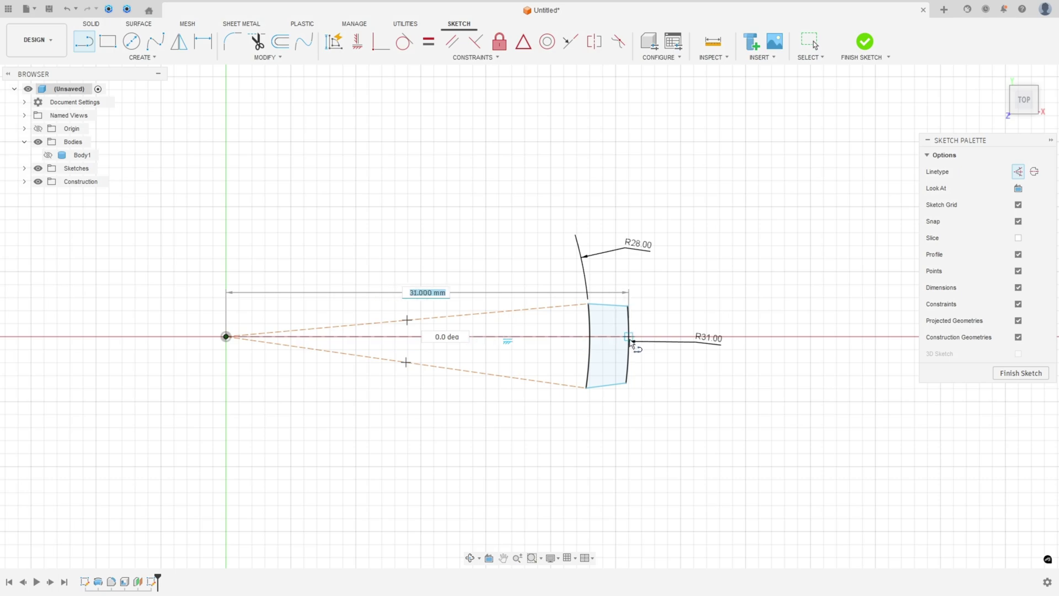
text(31)
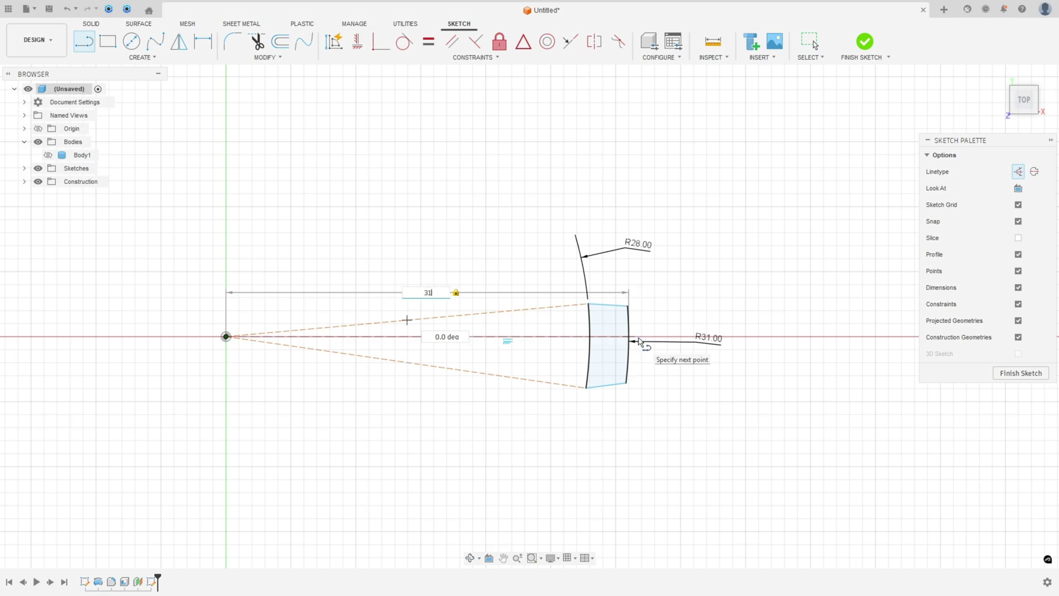
key(Return)
key(Escape)
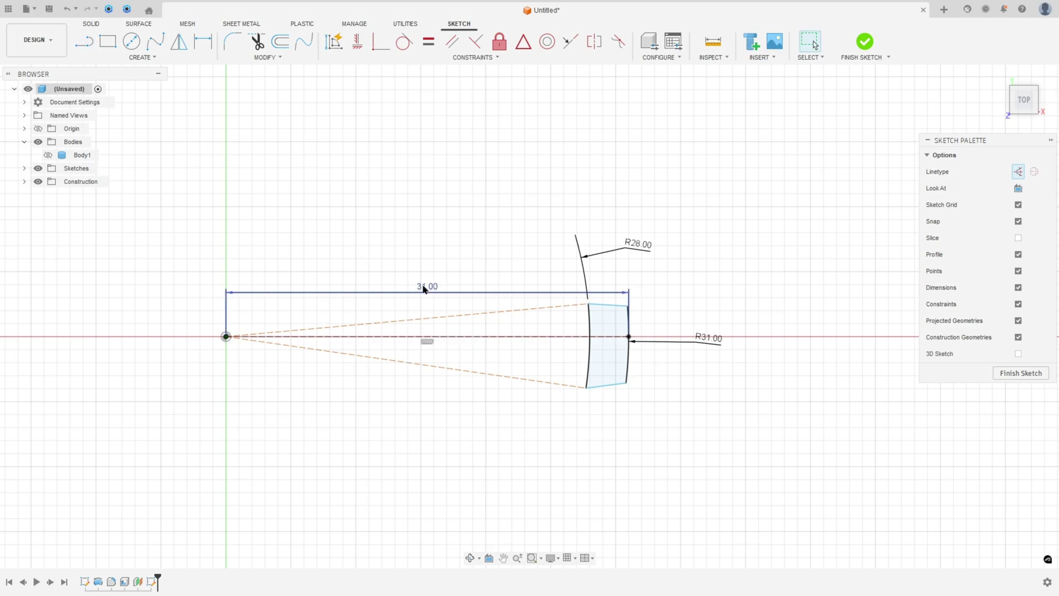
drag(423, 287, 432, 469)
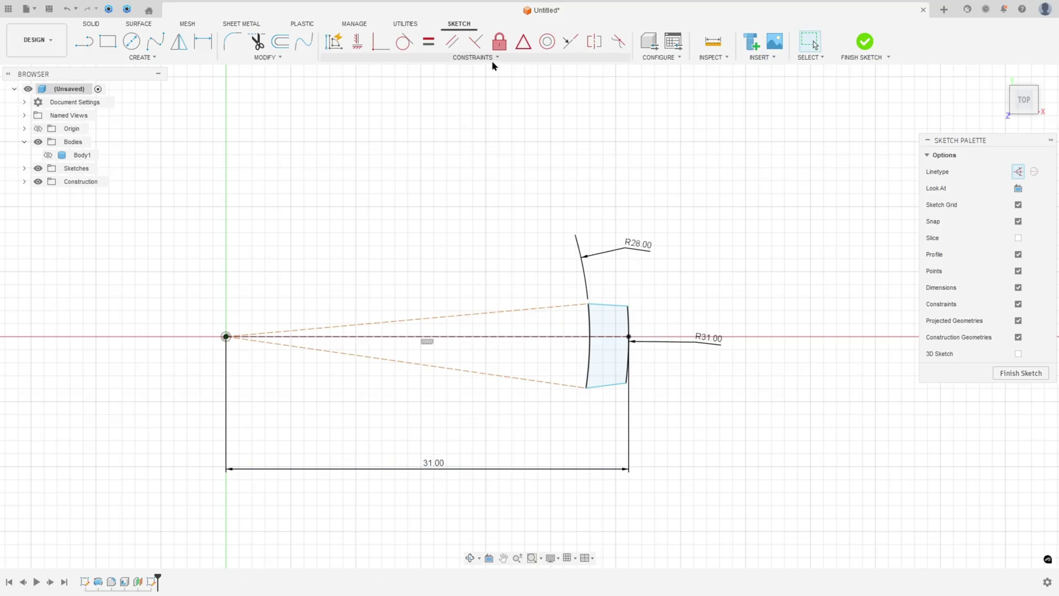
Step: Apply a Midpoint constraint between the 31 mm arc and the outer end of the horizontal construction line
click(523, 41)
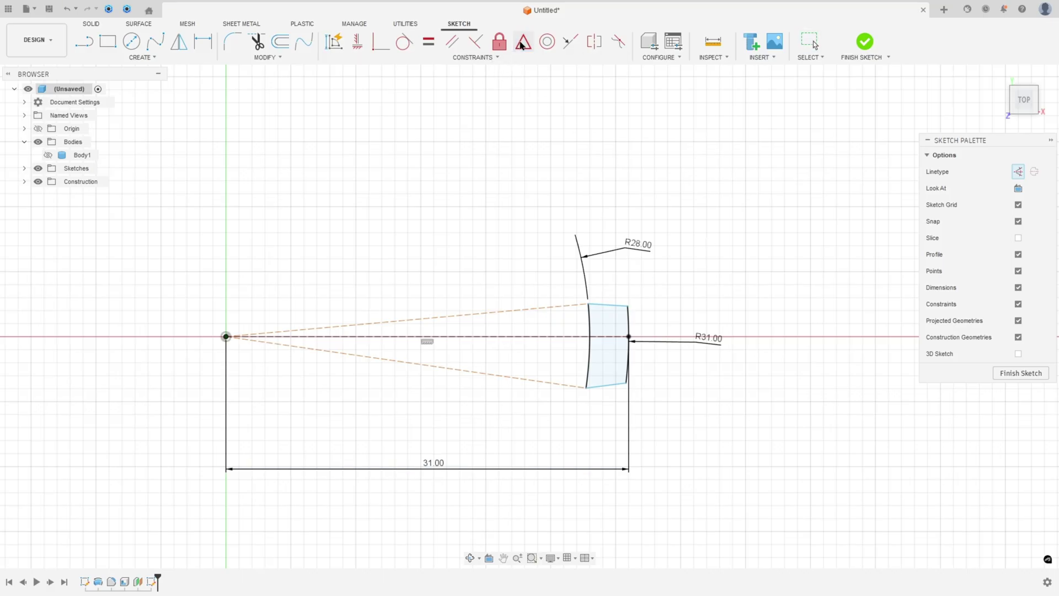
click(629, 327)
click(630, 338)
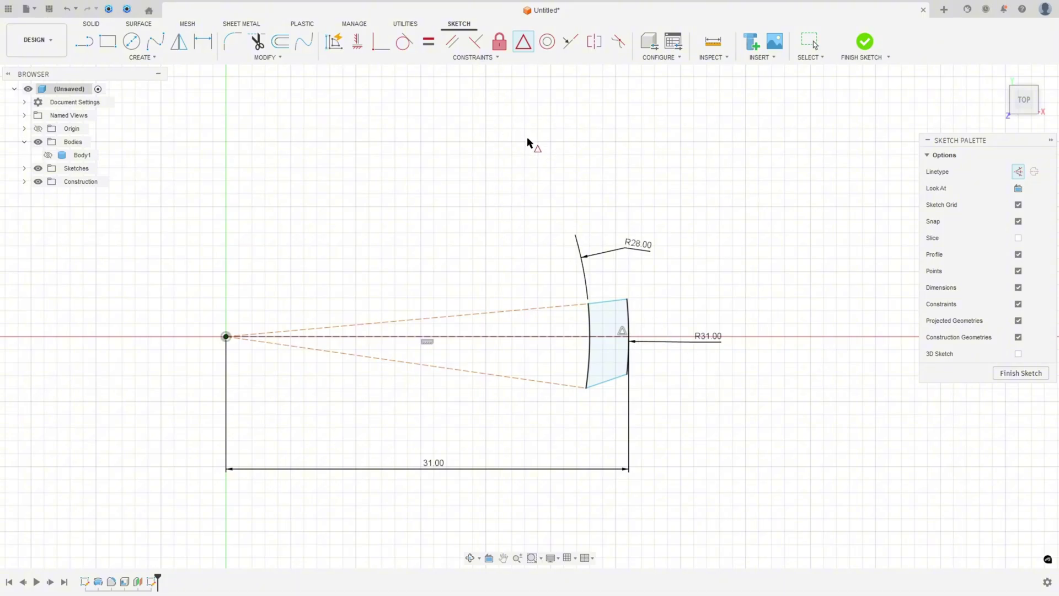
Step: Dimension the vertical distance between the two ends of the 31 mm arc as 2.5 mm
click(203, 41)
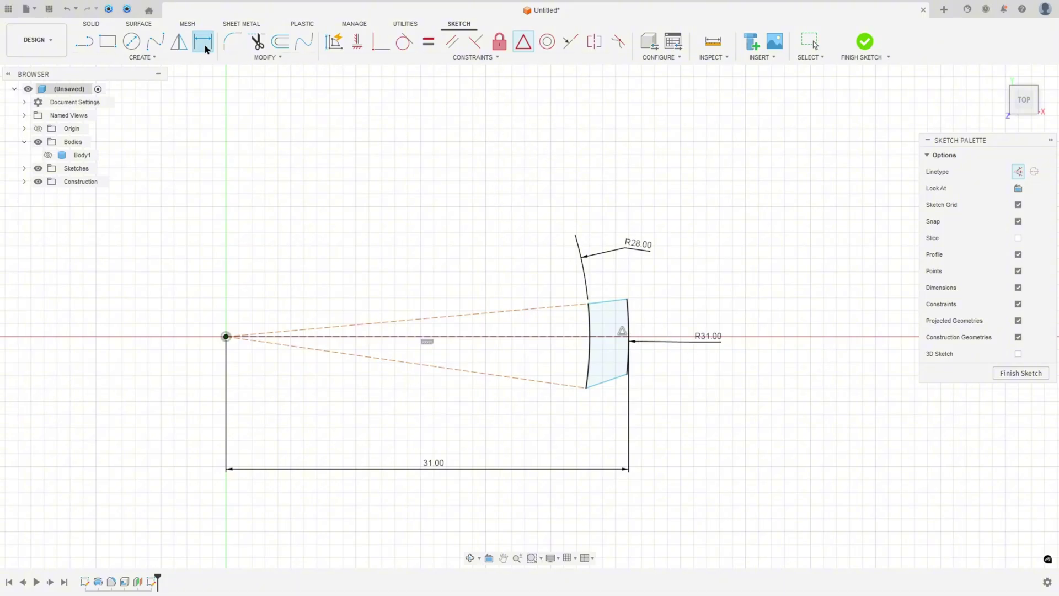
click(628, 300)
click(628, 375)
click(775, 336)
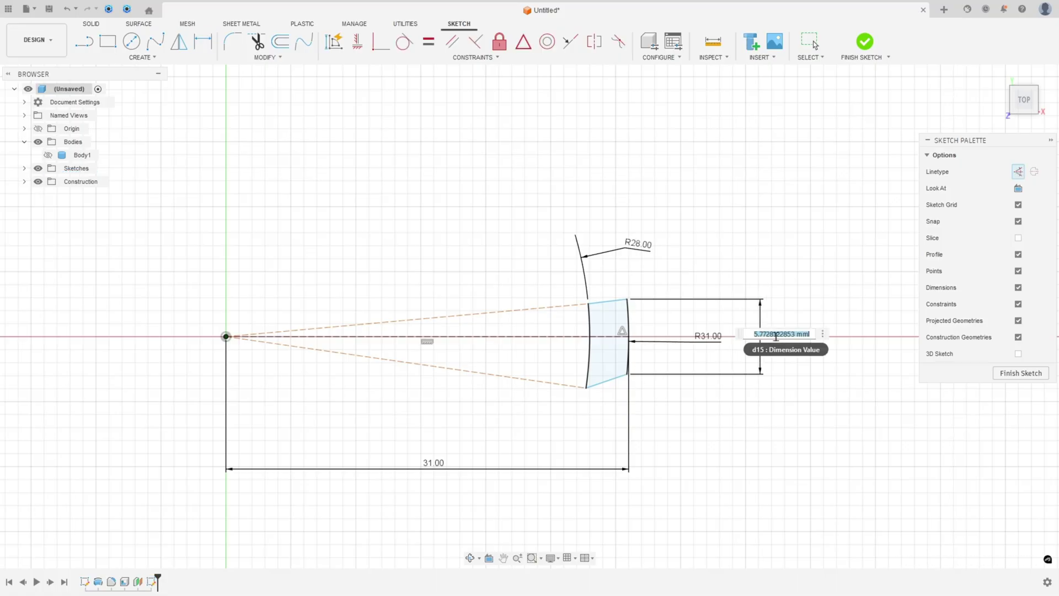
text(2.5)
key(Return)
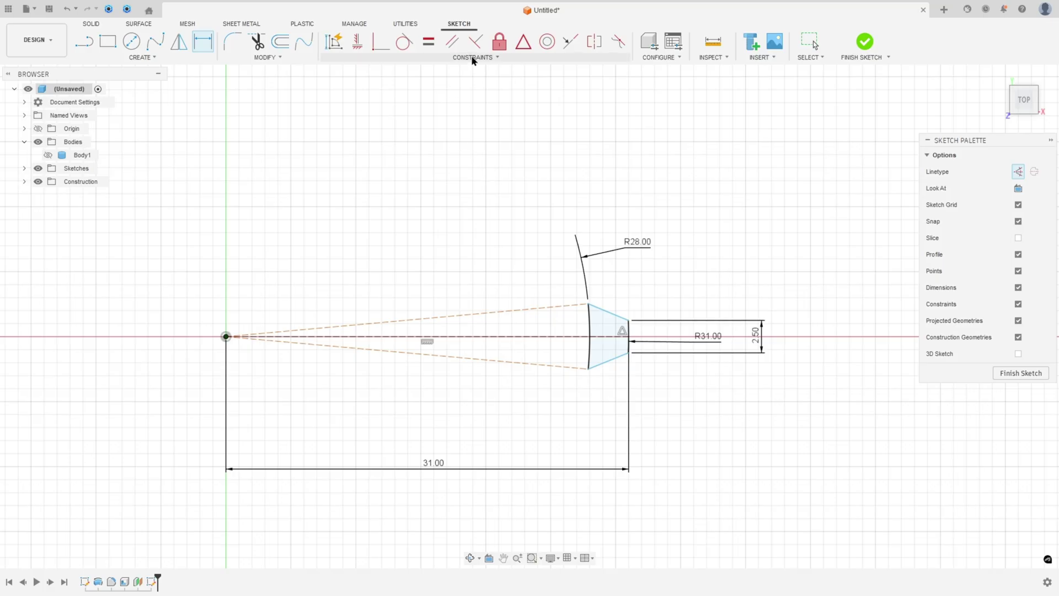
Step: Make the profile's upper and lower edges collinear with their construction lines from the origin, and reposition the 31 mm and R31 dimensions
click(572, 39)
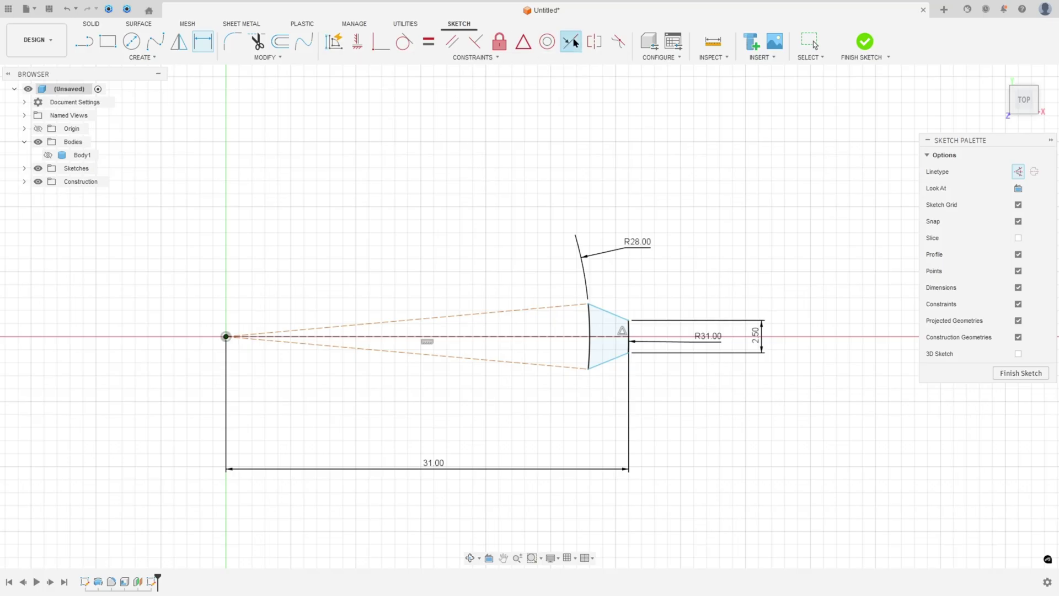
click(608, 316)
click(564, 304)
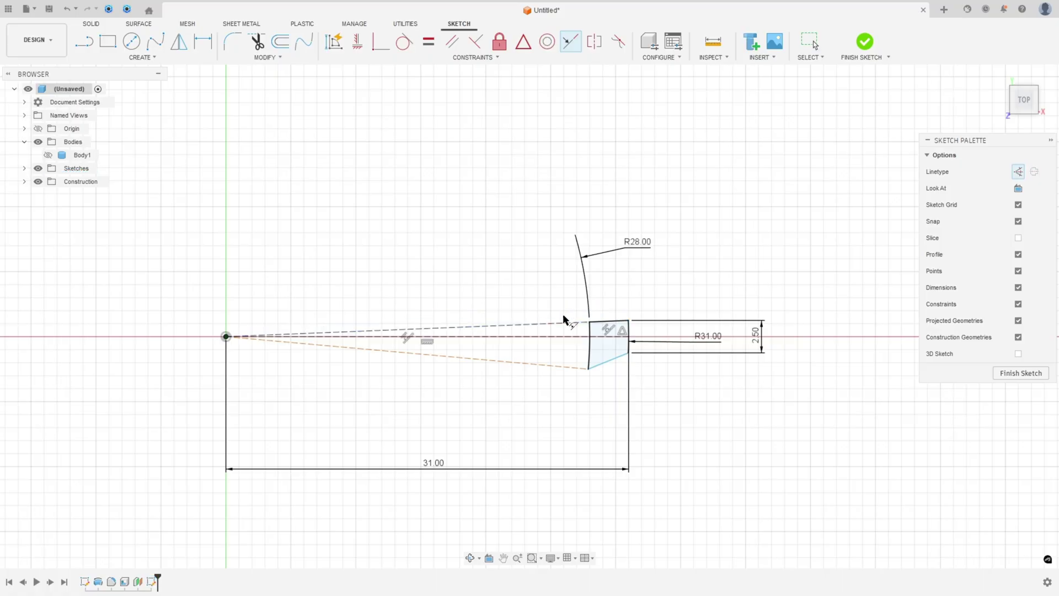
click(586, 369)
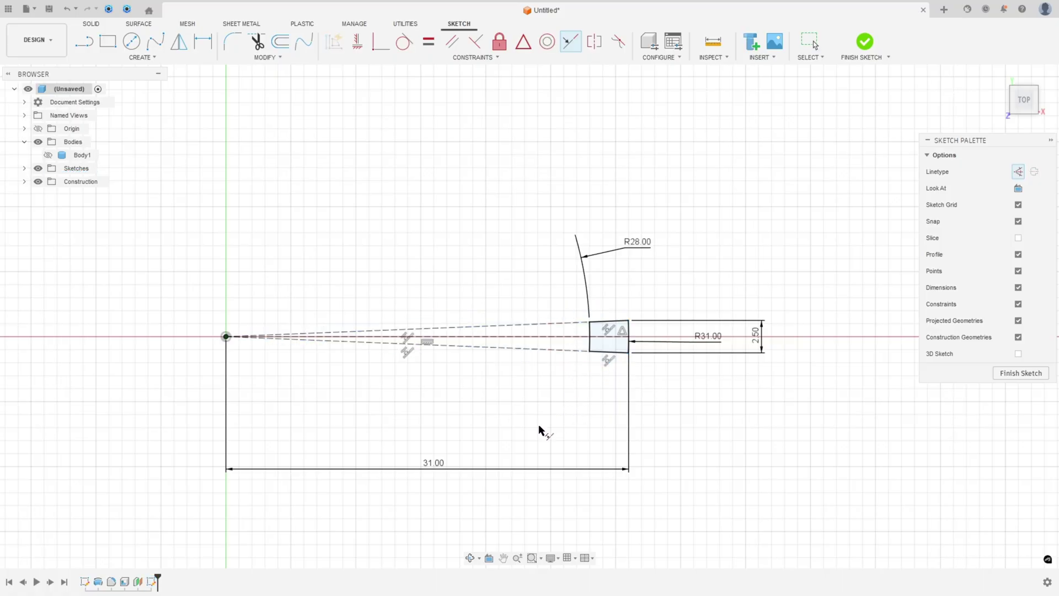
key(Escape)
drag(437, 470, 435, 403)
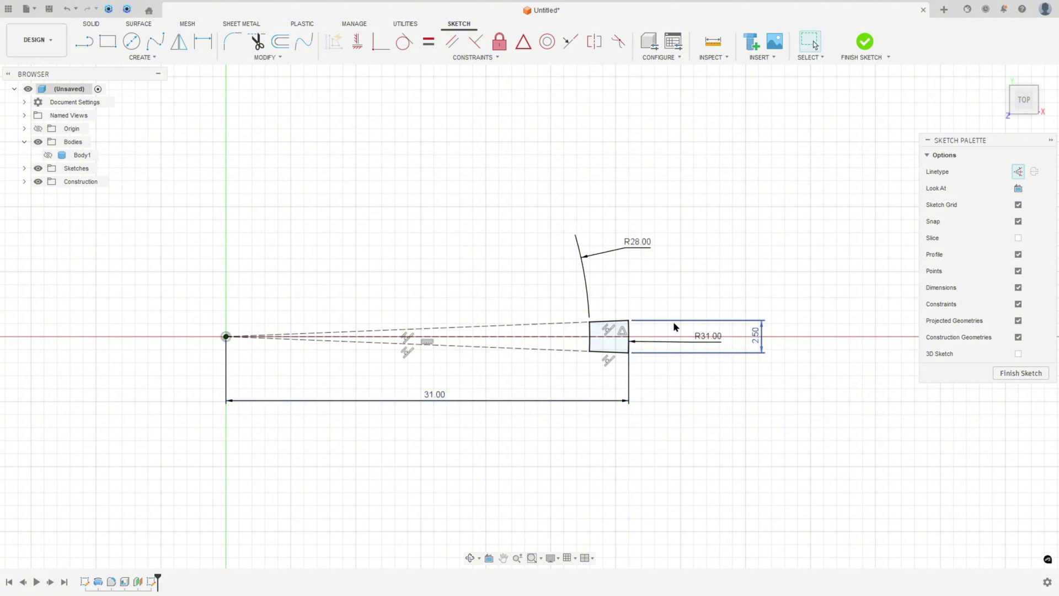
drag(706, 337, 697, 287)
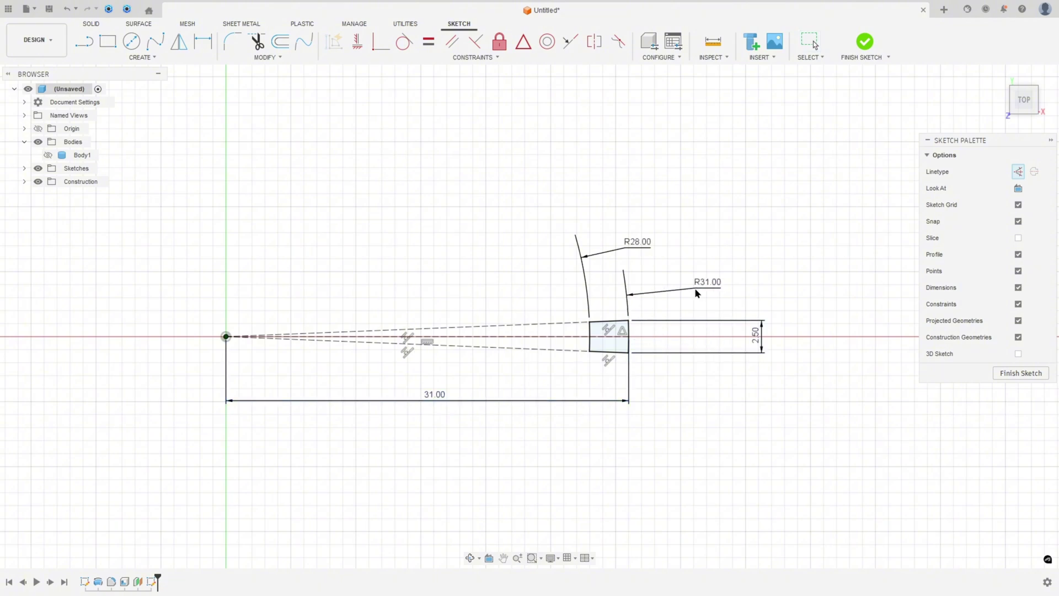
Step: Finish the rib sketch and show Body1 with the whole model in view
click(865, 47)
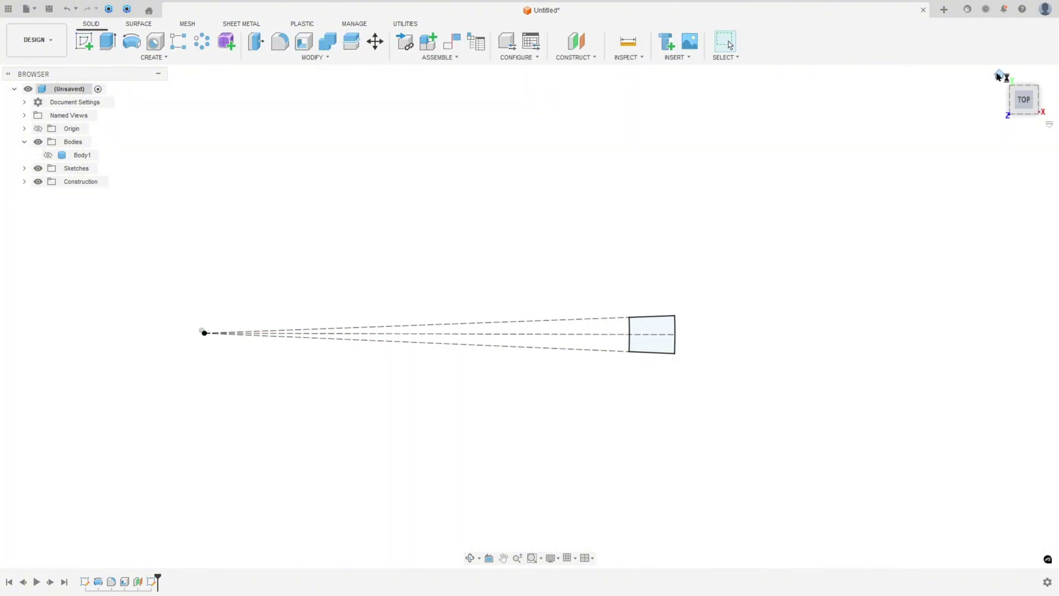
click(48, 155)
key(F6)
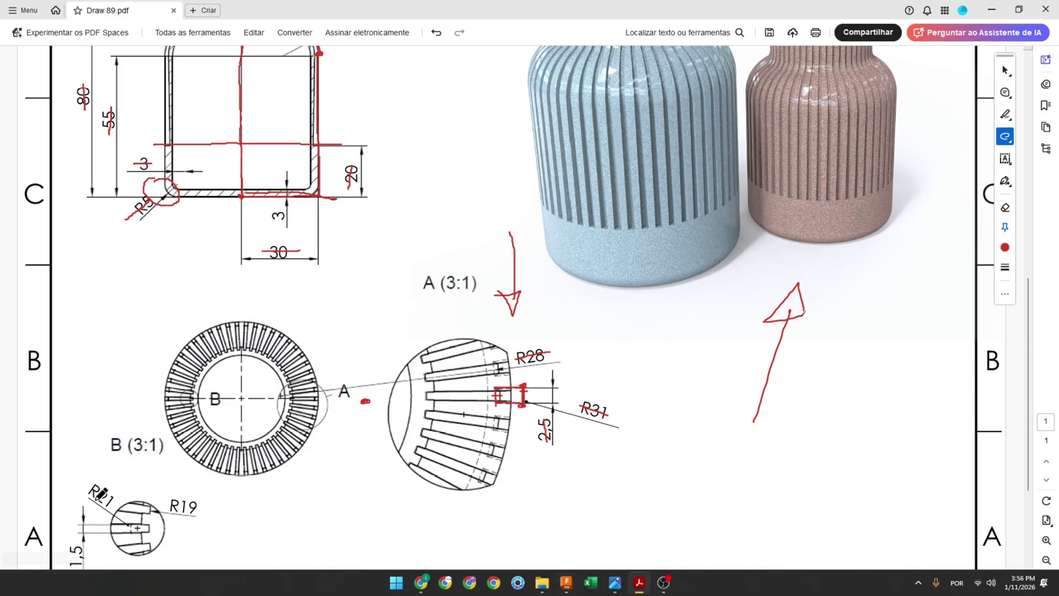
Step: In the PDF drawing, mark detail B with an arrow and circle the matching rib end in the top view
mouse_move(73, 414)
mouse_down()
mouse_move(89, 465)
mouse_move(88, 451)
mouse_up()
scroll(111, 462, down, 1)
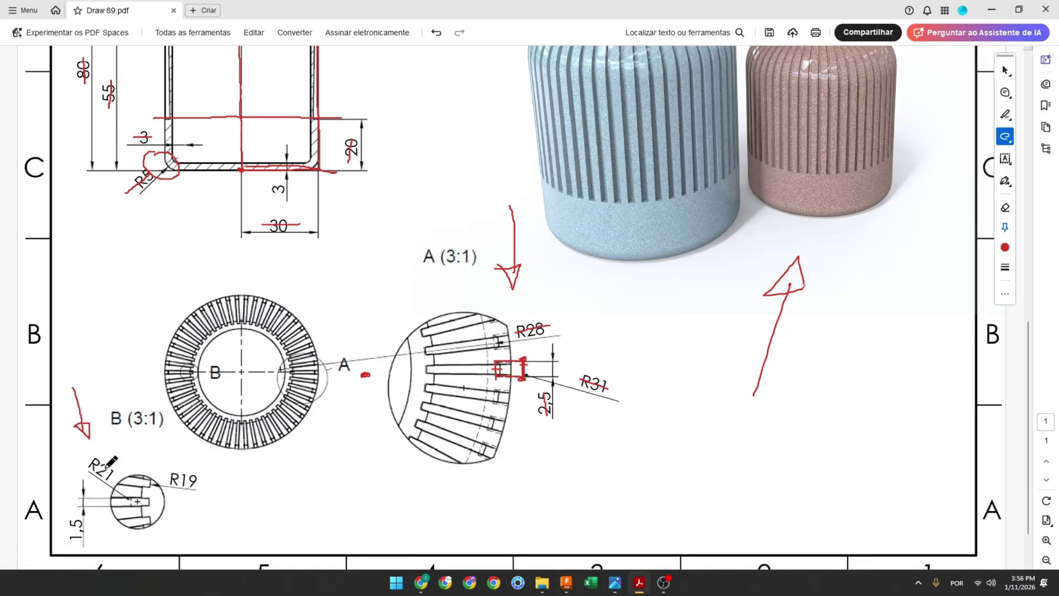
scroll(120, 456, up, 4)
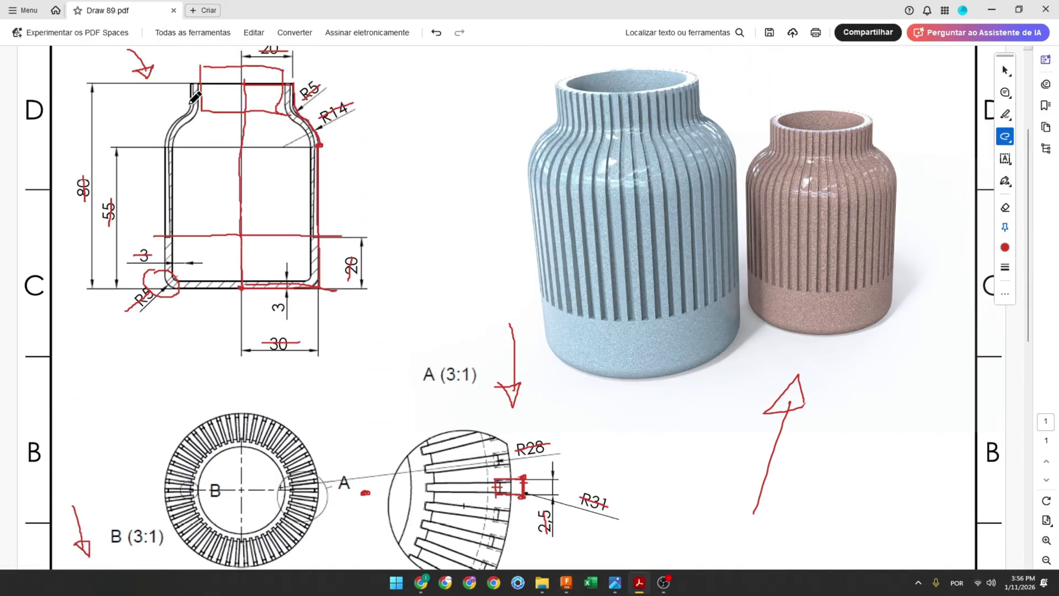
scroll(286, 292, down, 4)
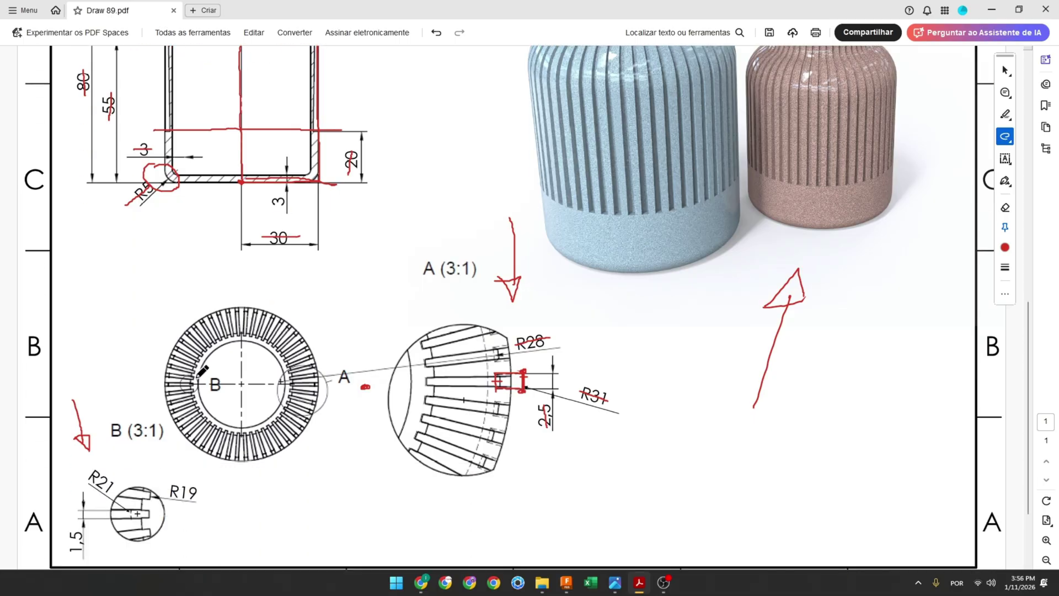
drag(183, 387, 191, 377)
Step: Switch to Fusion and start a new sketch on the flat rim face of the vase's neck
click(567, 582)
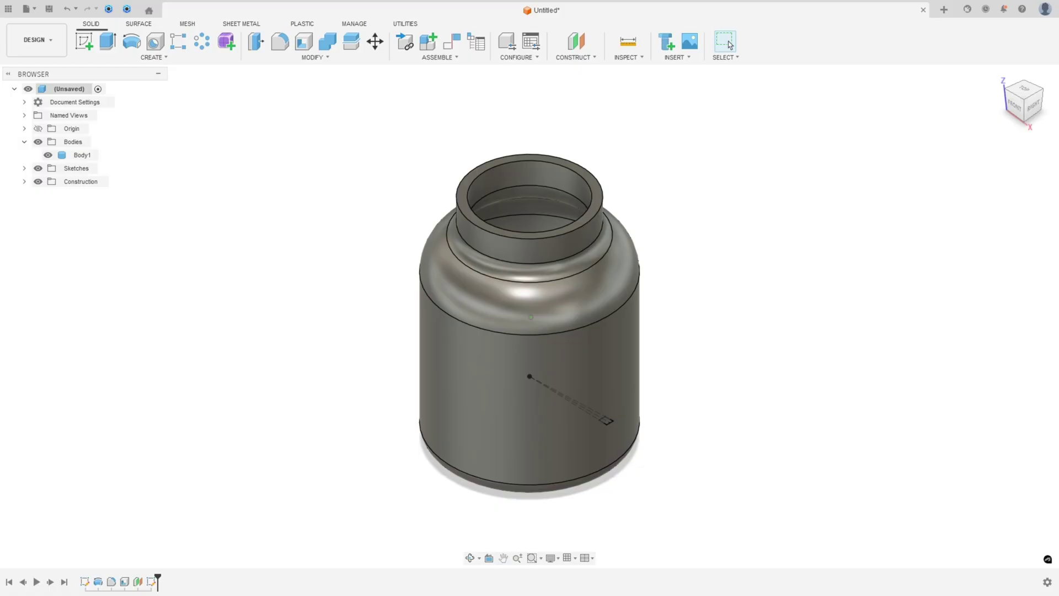
click(84, 41)
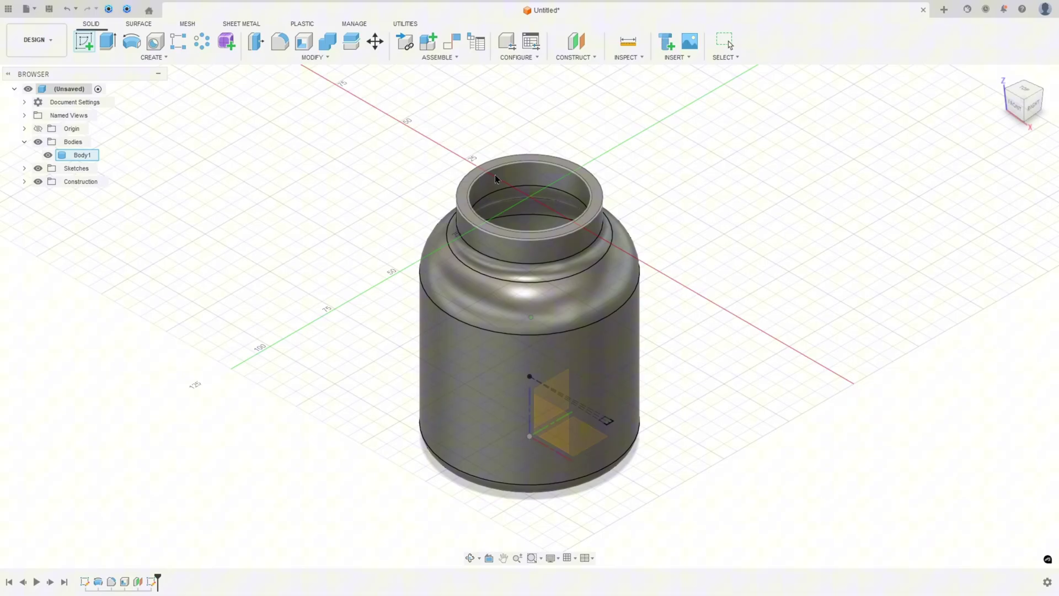
click(599, 219)
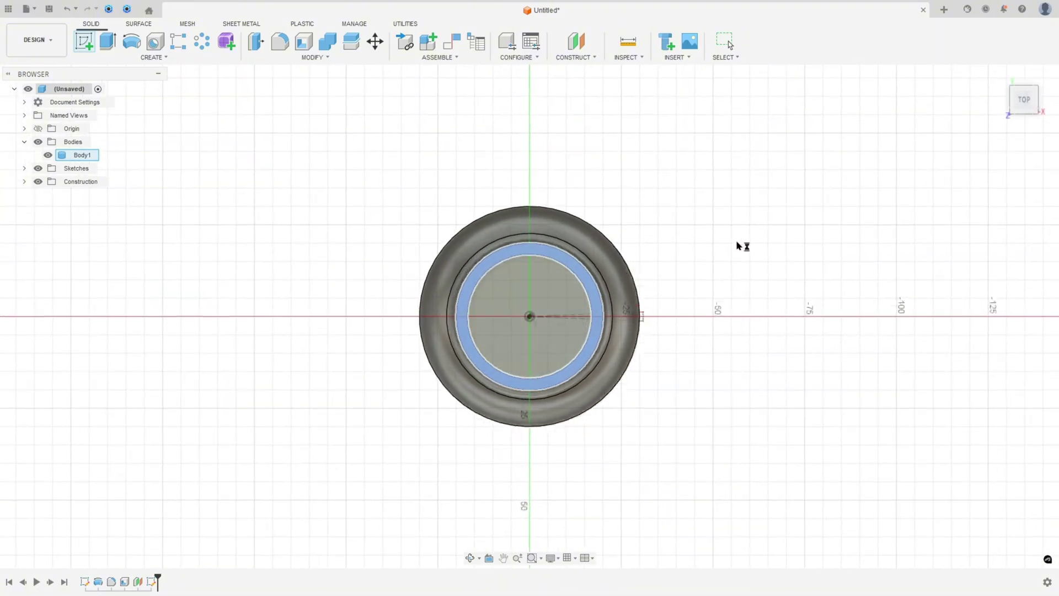
Step: In the PDF drawing, strike out the R21 and R19 dimensions, outline the rib profile in detail B and mark the radius in the top view
key(alt+Tab)
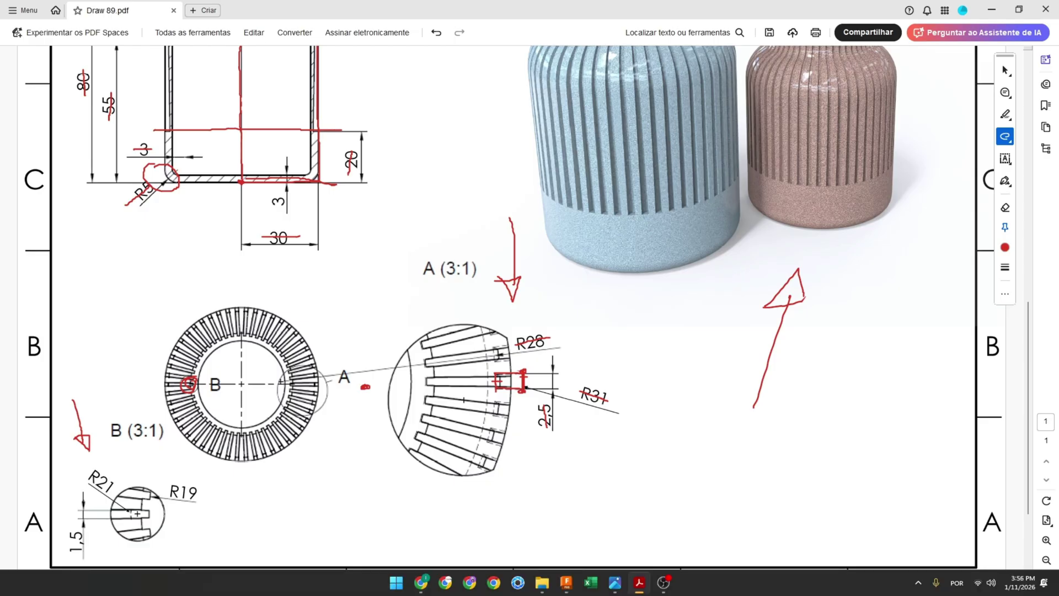
drag(241, 383, 296, 382)
drag(89, 473, 113, 487)
drag(170, 487, 197, 495)
mouse_move(132, 509)
mouse_down()
mouse_move(145, 506)
mouse_move(150, 519)
mouse_up()
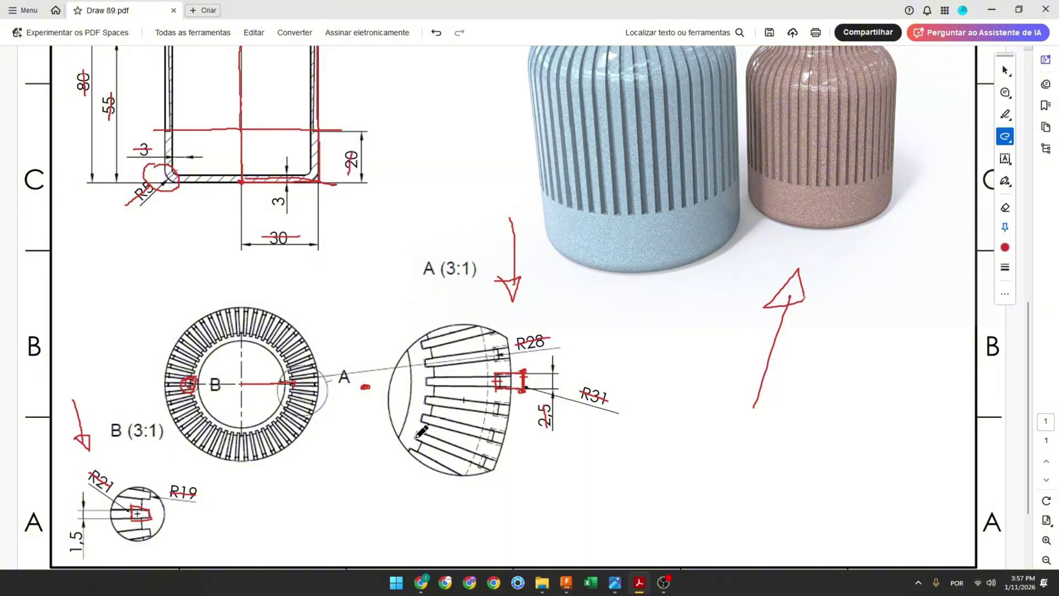
mouse_move(329, 454)
mouse_down()
mouse_move(389, 428)
mouse_move(384, 448)
mouse_up()
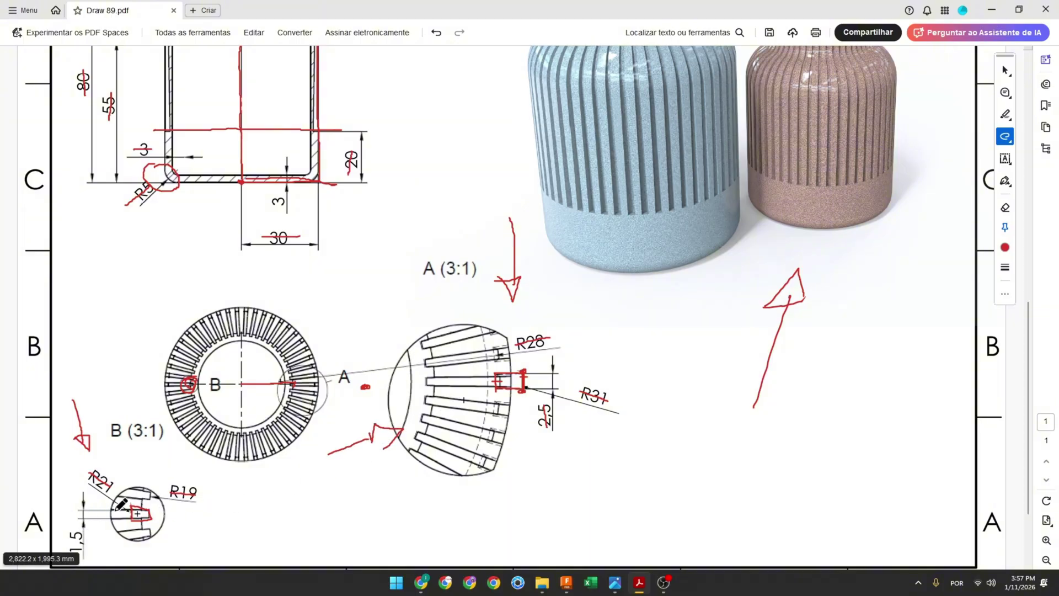
drag(127, 508, 135, 510)
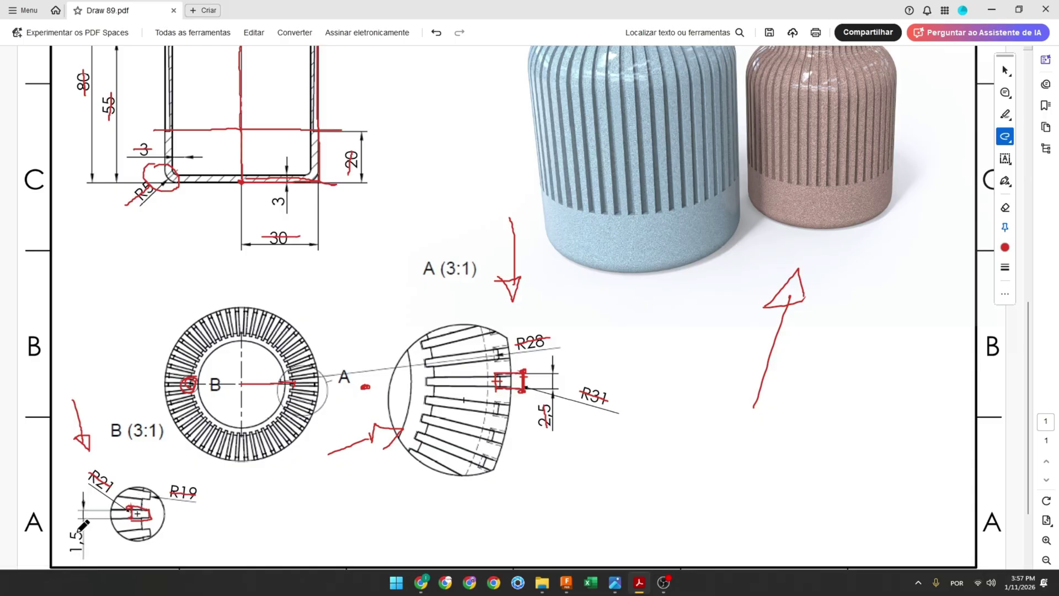
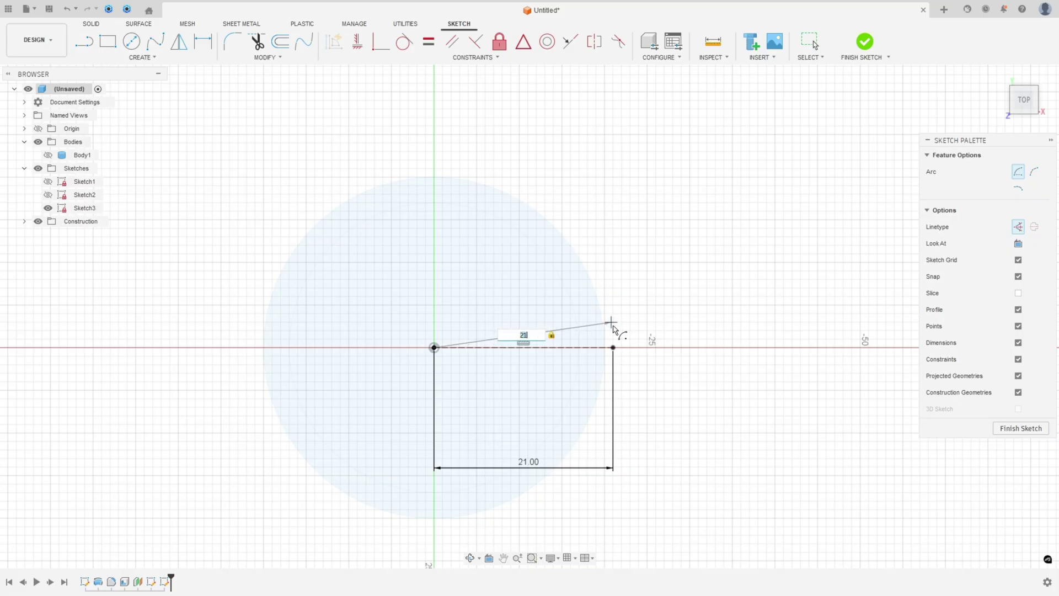
Step: Draw a center point arc of 21 mm radius about the origin, crossing the horizontal axis
key(Return)
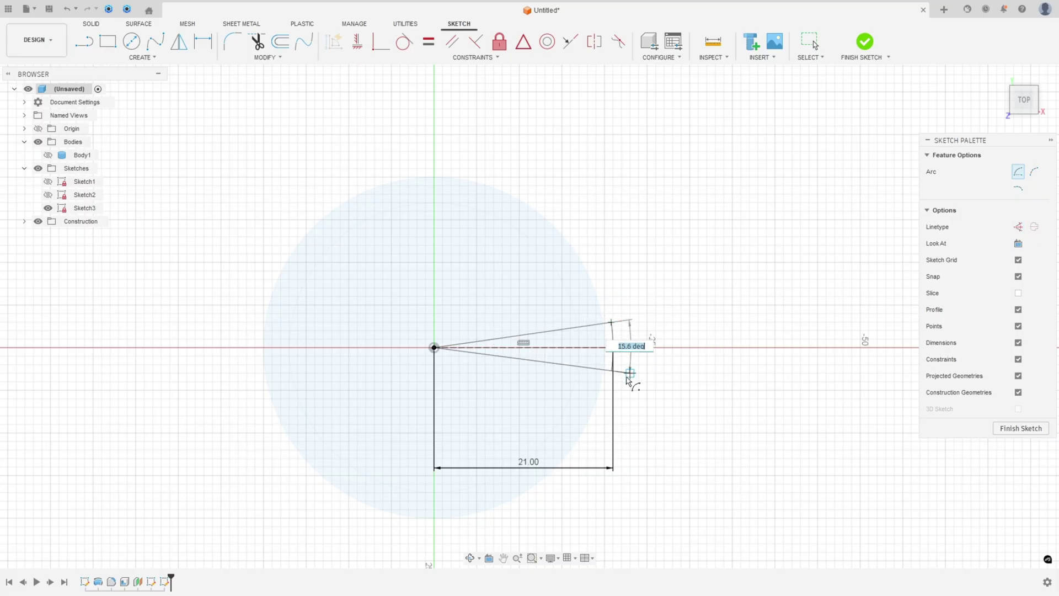
click(619, 390)
Step: Draw a center point arc of 19 mm radius about the origin, inside the 21 mm arc, and move the radius labels below the arcs
click(439, 353)
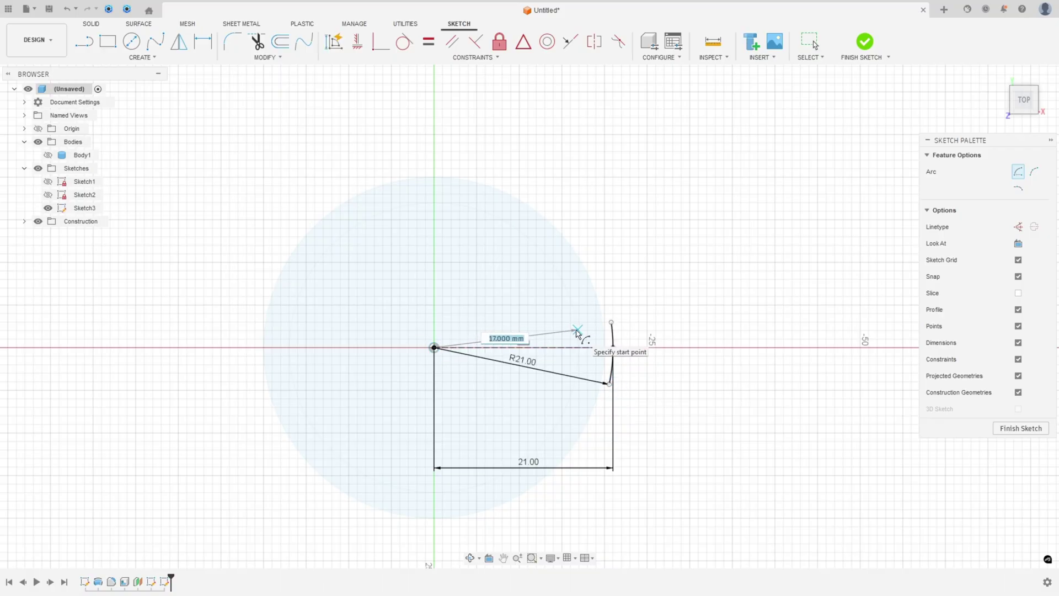
key(Return)
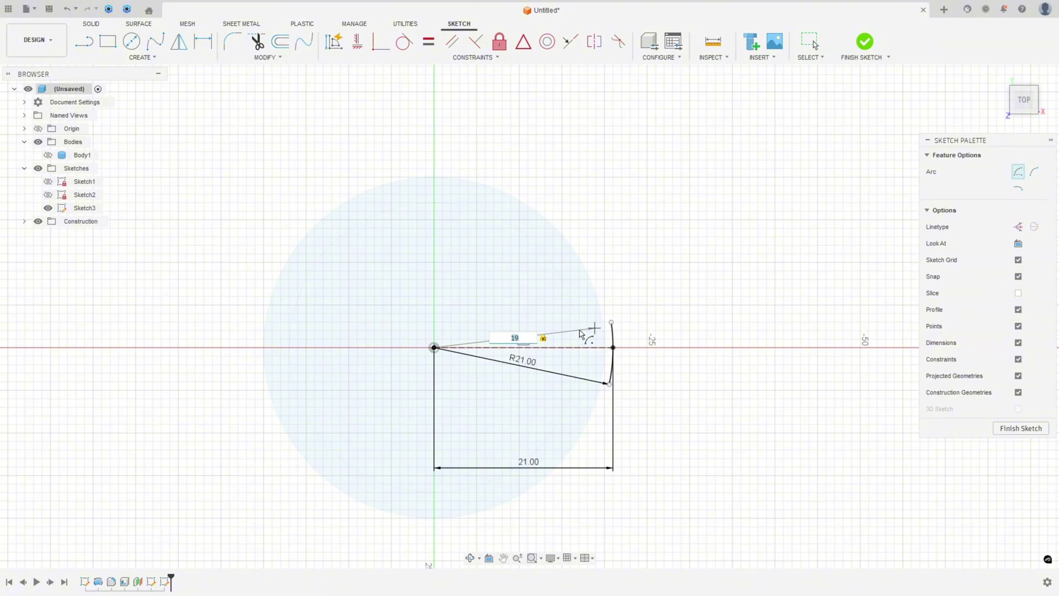
click(589, 376)
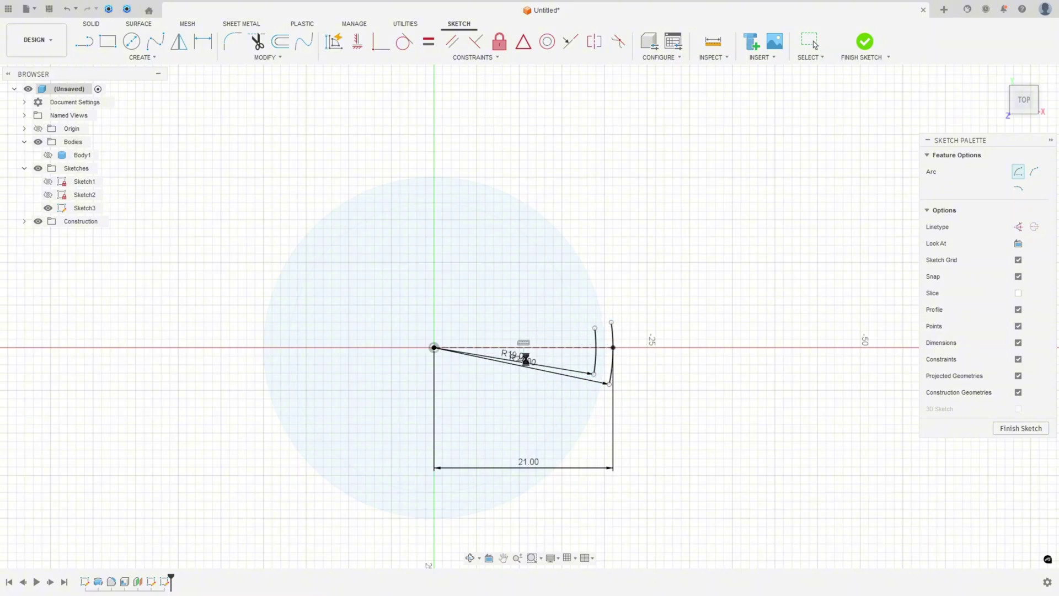
key(Escape)
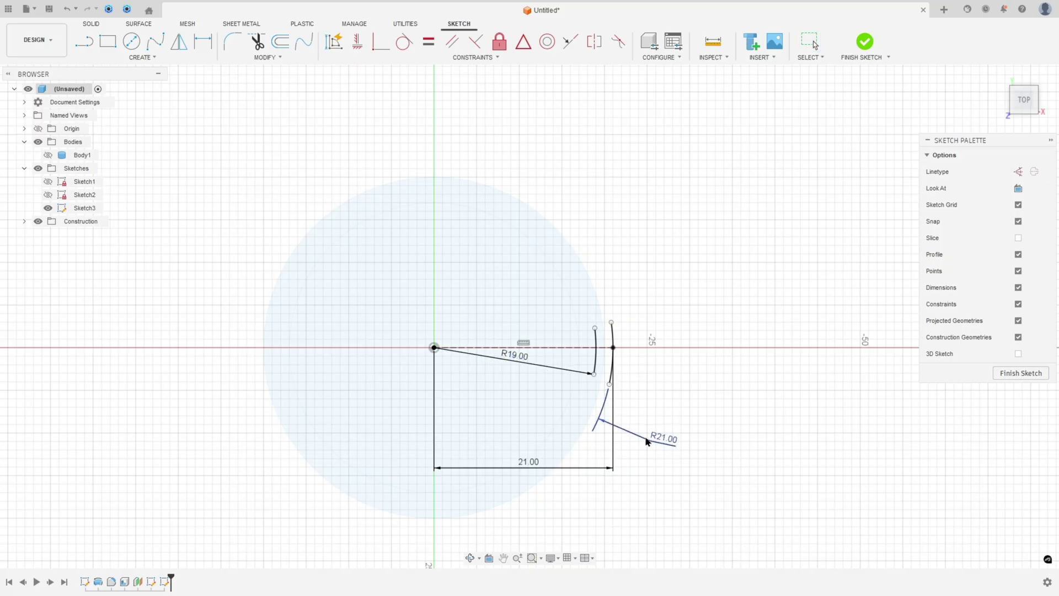
drag(512, 360, 579, 437)
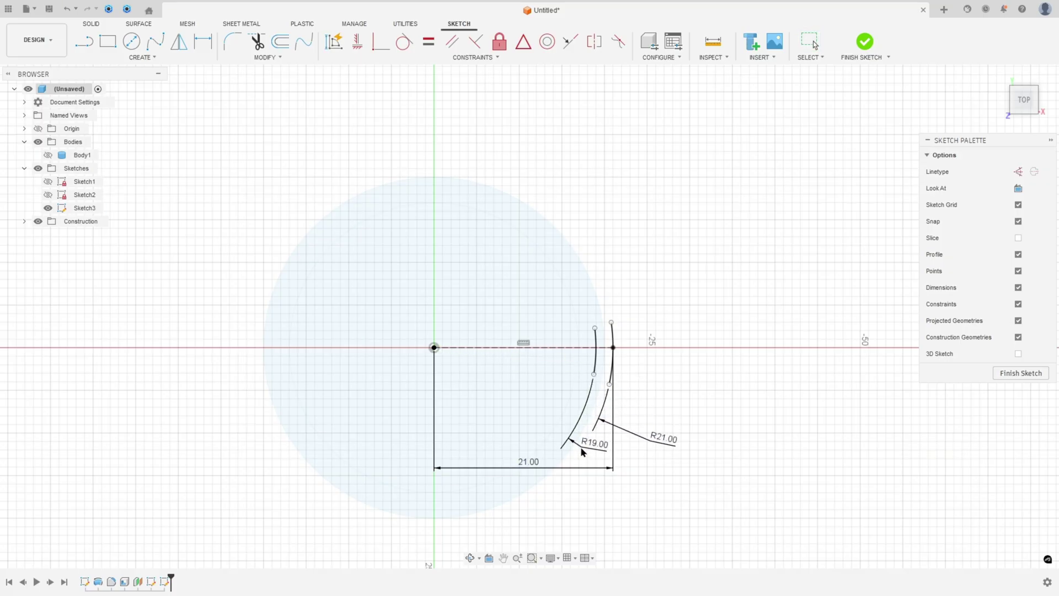
scroll(579, 425, up, 3)
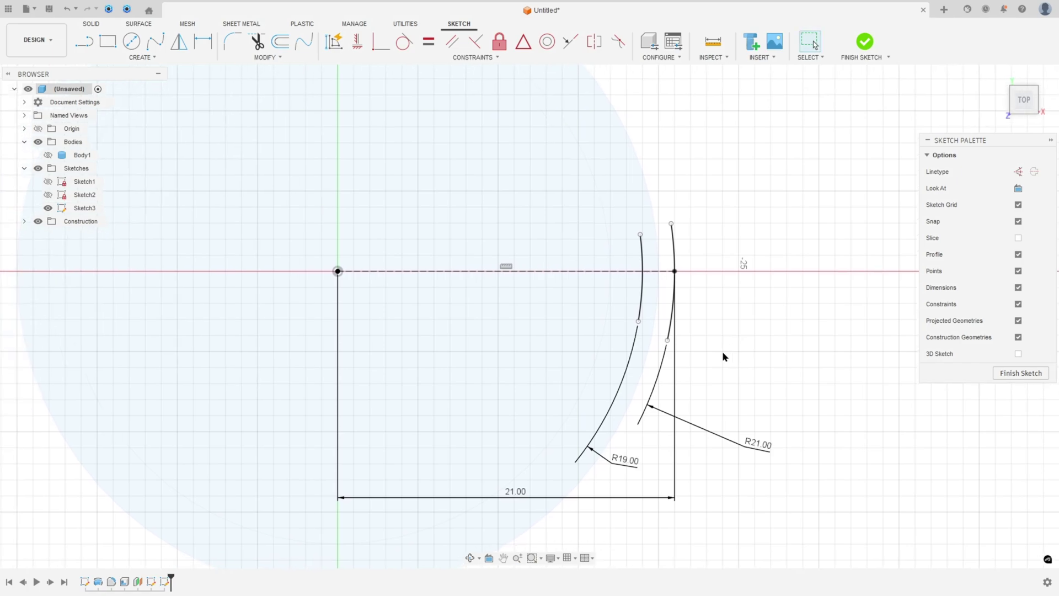
Step: Dimension the vertical distance between the two ends of the 21 mm arc as 1.5 mm
key(d)
click(672, 224)
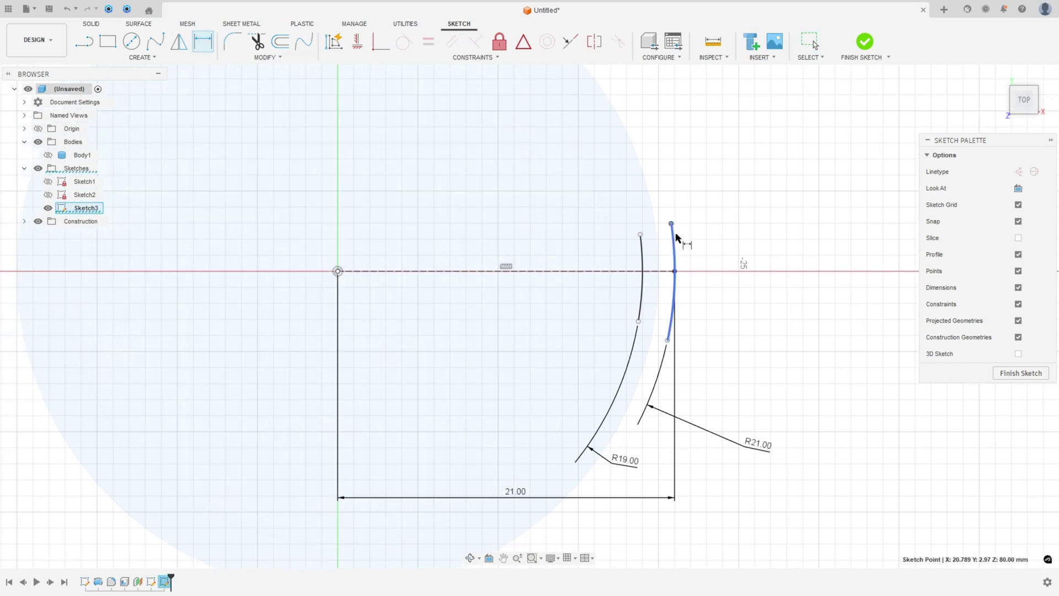
click(668, 341)
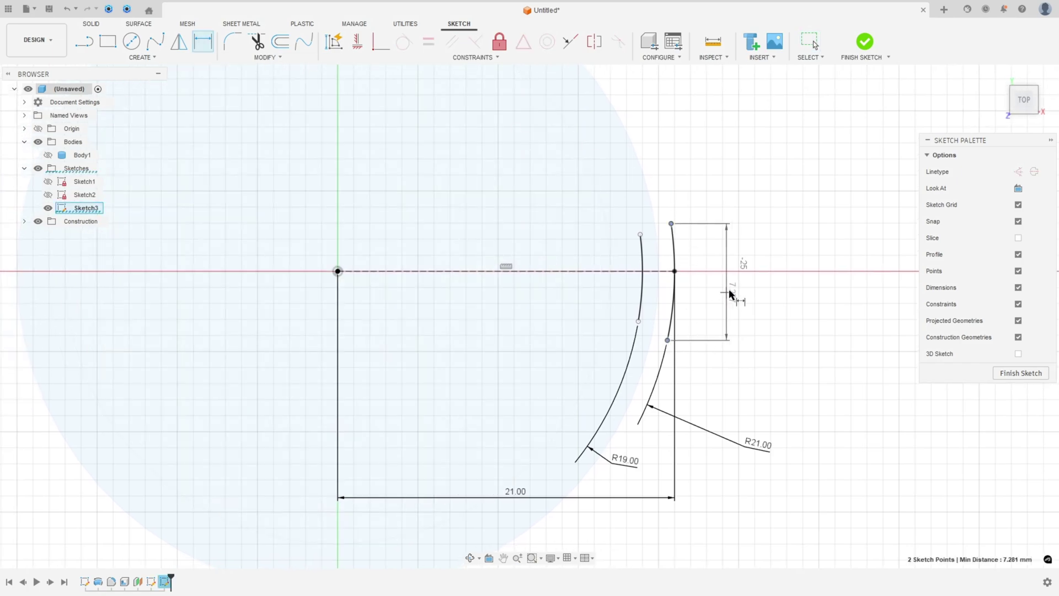
click(766, 275)
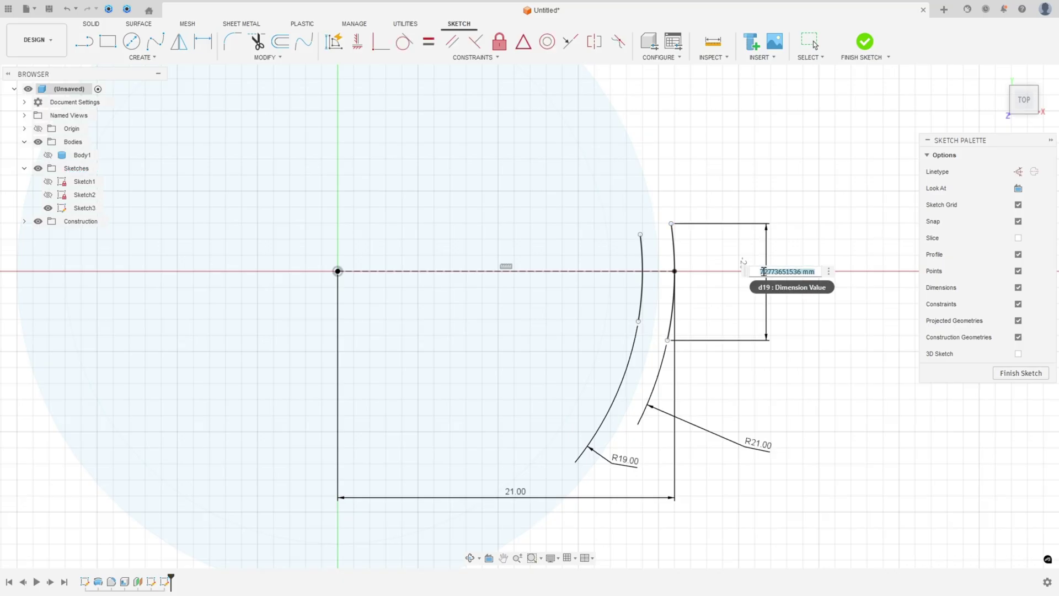
key(Return)
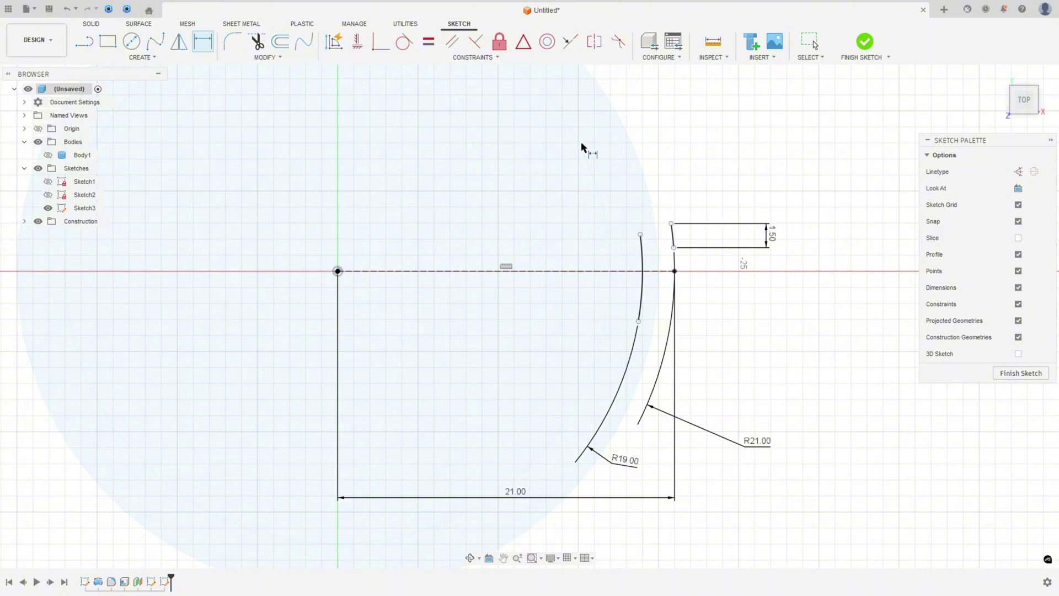
Step: Apply a midpoint constraint between the outer arc and the outer end of the horizontal construction line
click(523, 41)
scroll(657, 213, up, 2)
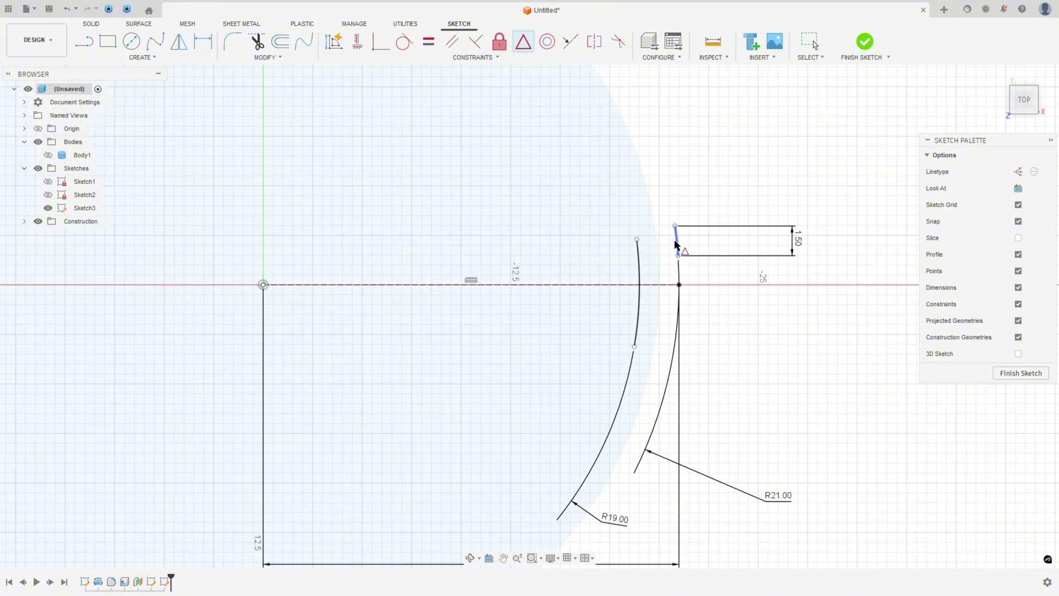
click(676, 243)
click(680, 285)
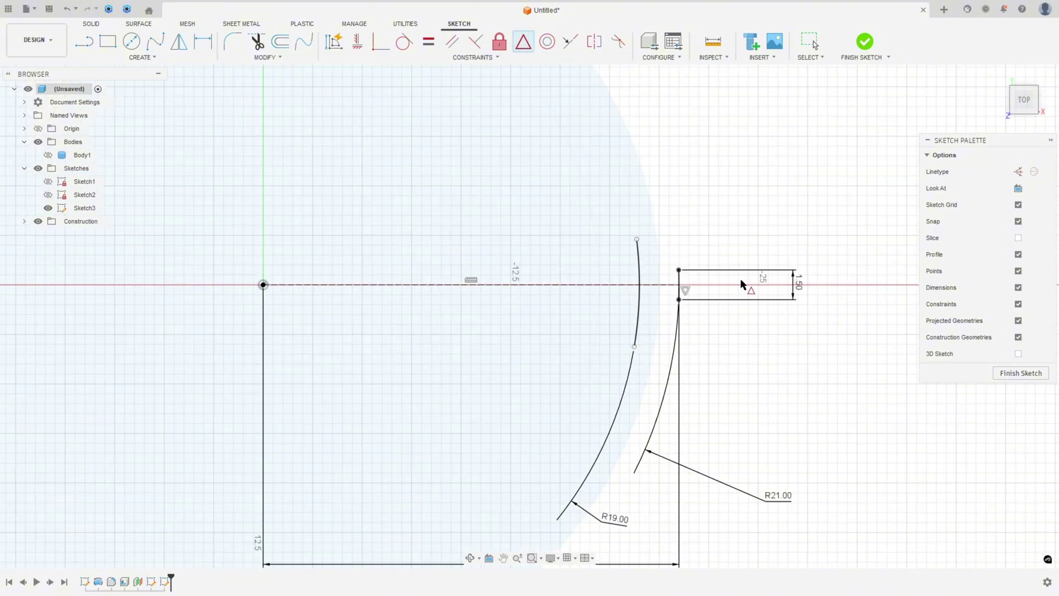
Step: Join the matching ends of the two arcs with lines and draw construction lines from the origin to both inner arc ends
key(l)
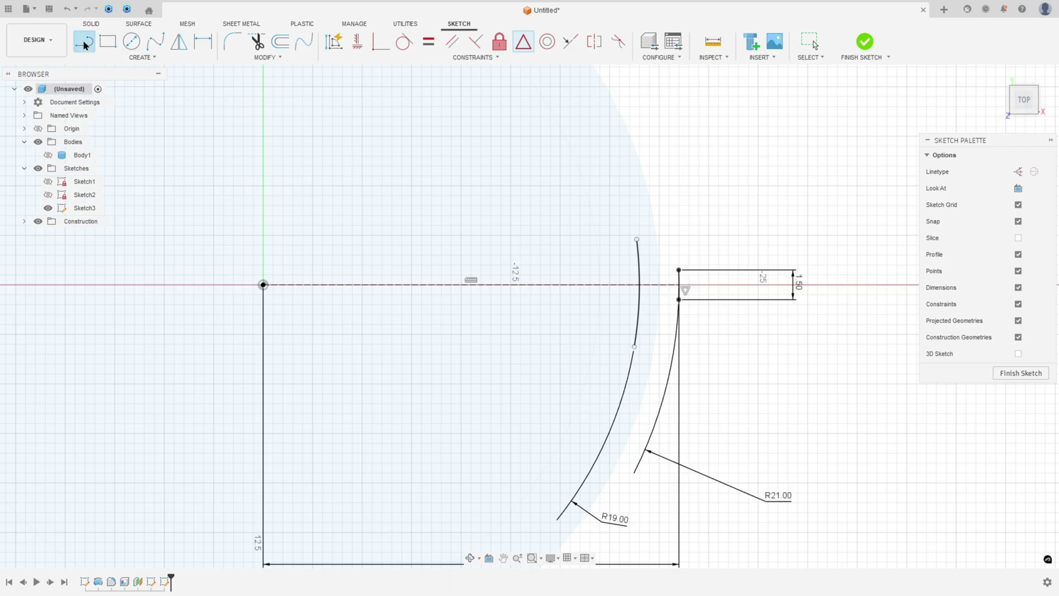
click(637, 240)
click(678, 270)
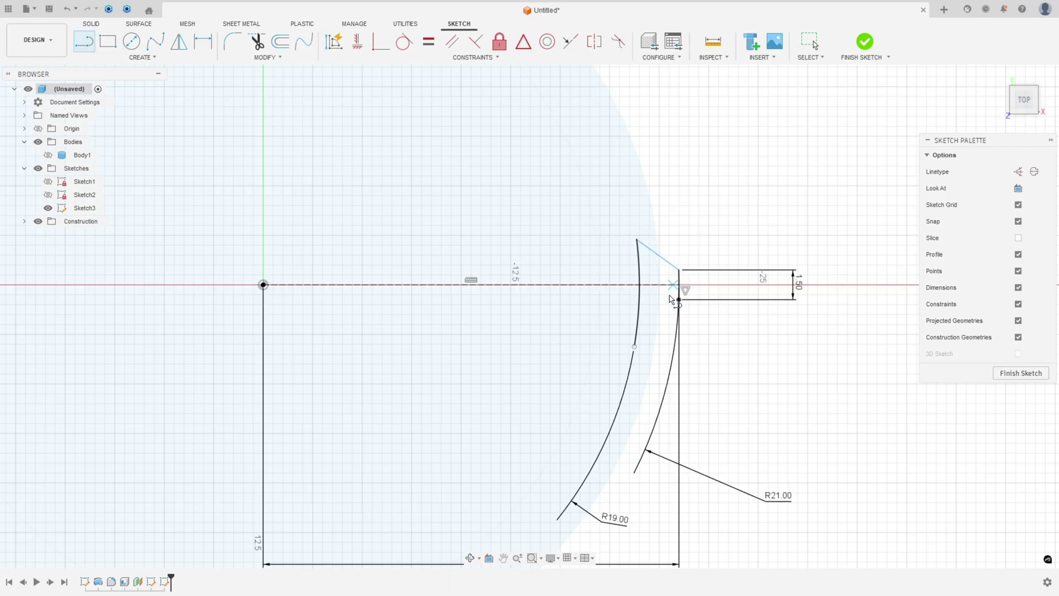
click(635, 348)
click(679, 300)
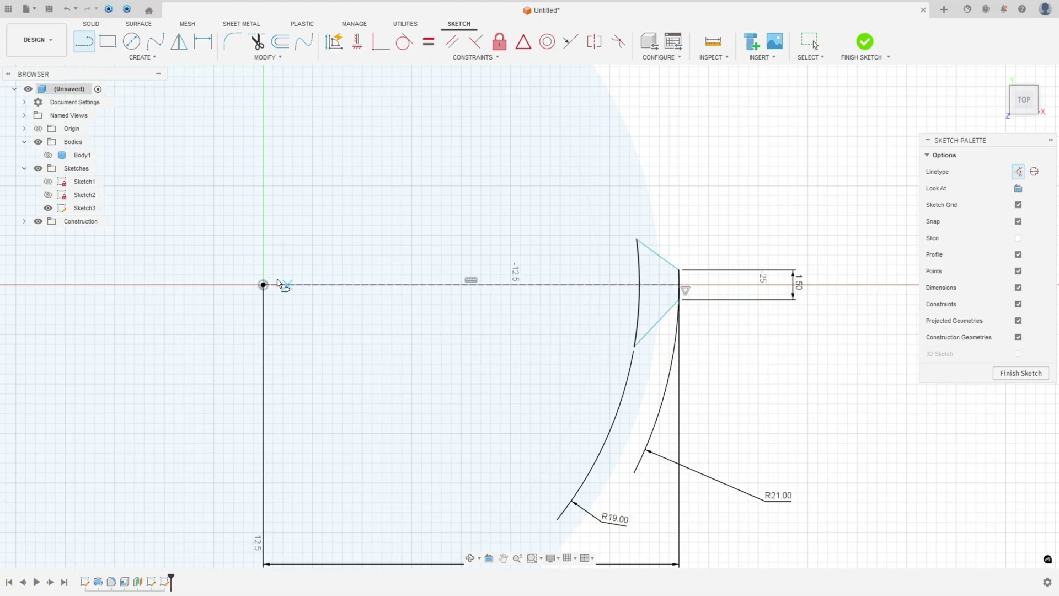
drag(263, 285, 635, 346)
drag(263, 285, 638, 239)
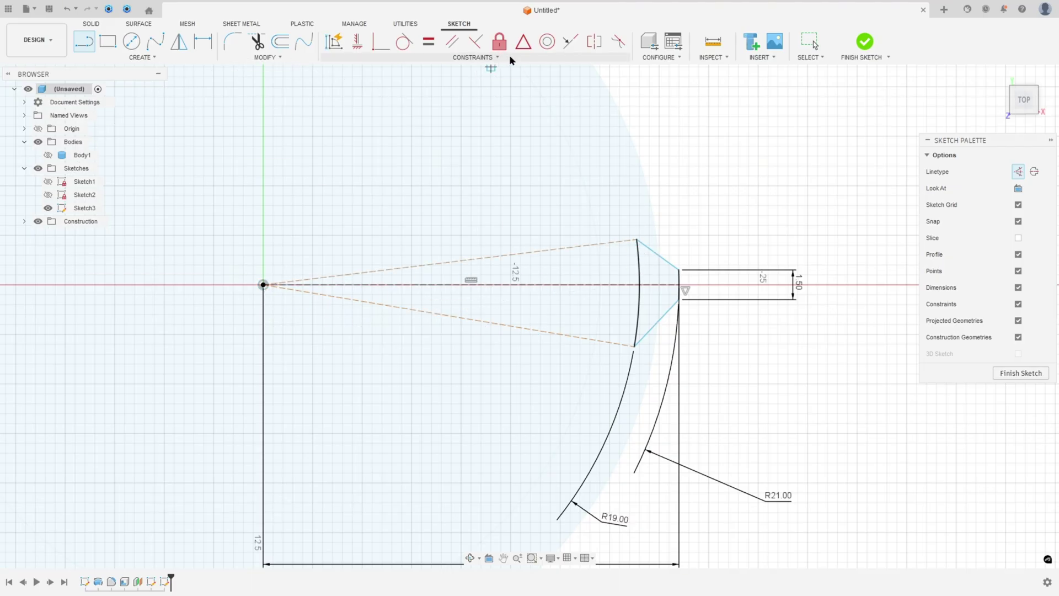
Step: Make each side line of the rib profile collinear with its construction line from the origin
click(570, 41)
click(662, 260)
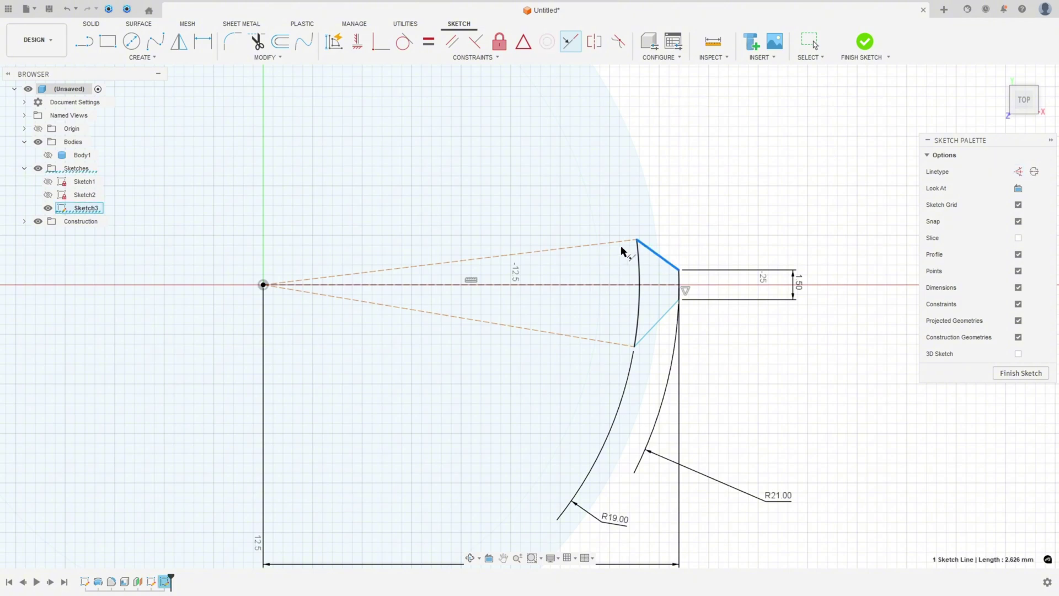
click(622, 242)
click(658, 320)
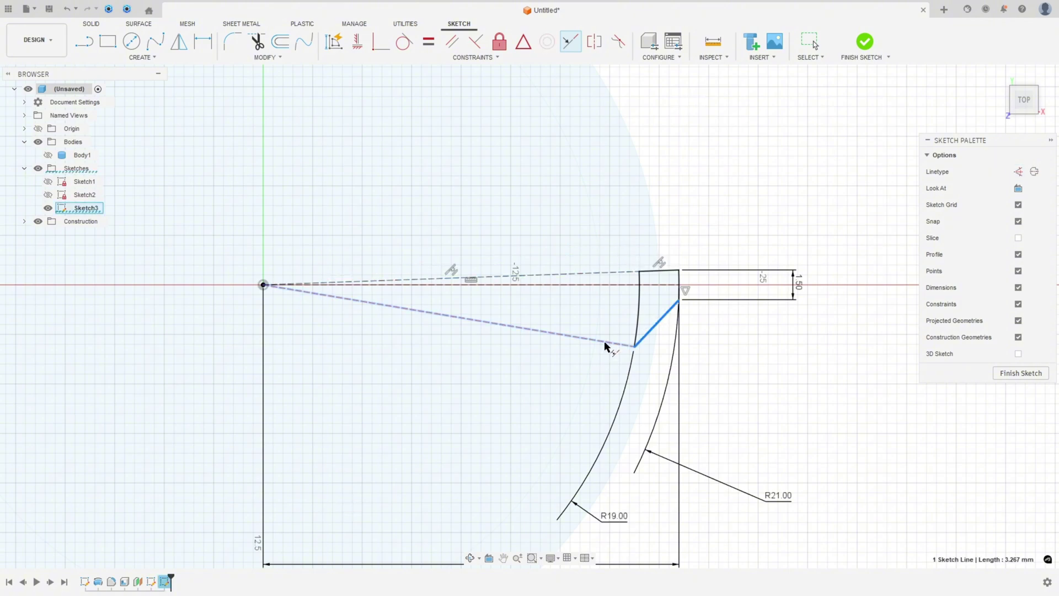
click(606, 348)
scroll(612, 356, down, 2)
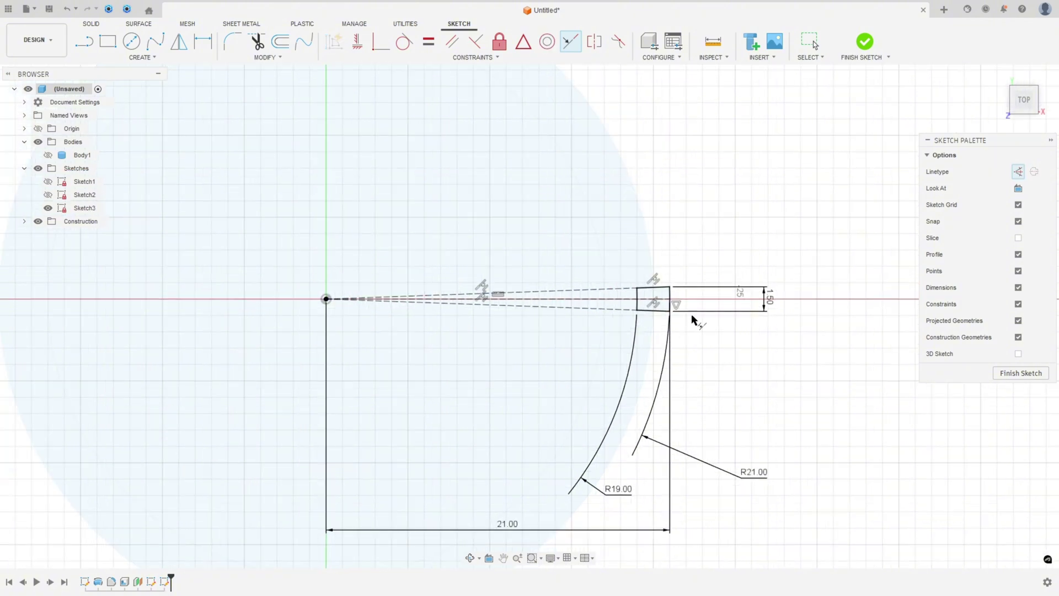
Step: Finish the neck rim sketch and show the lower rib profile sketch again
click(863, 47)
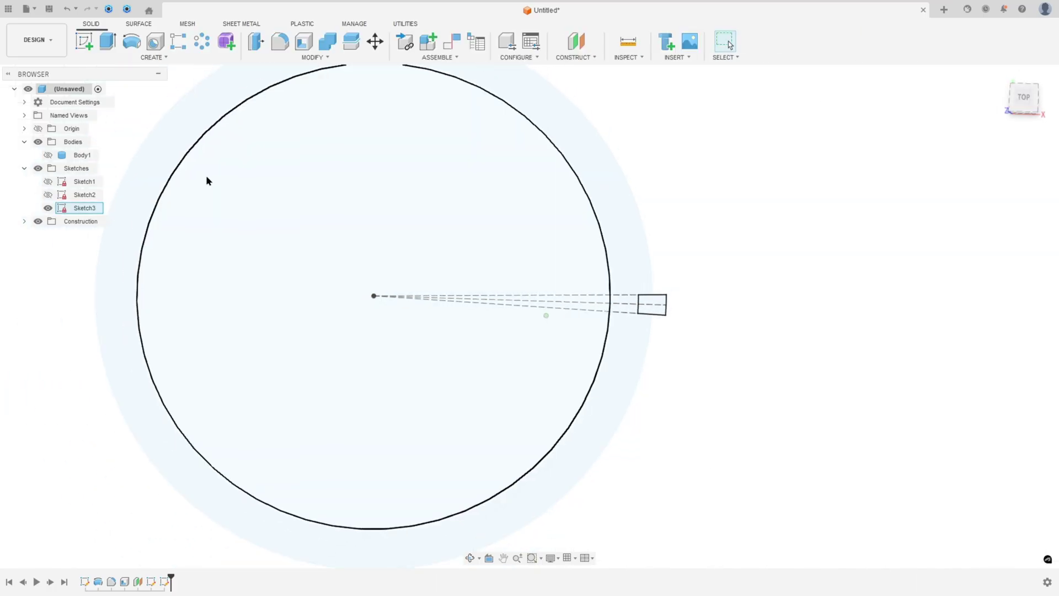
click(48, 193)
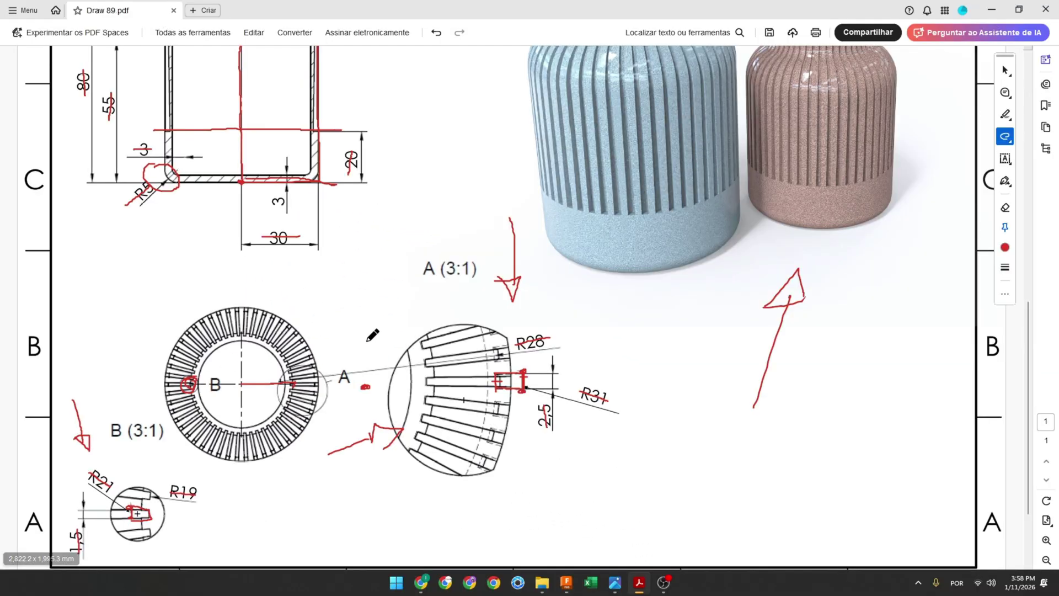
Step: Switch to the PDF drawing and compare the vase's section outline with rib details A and B
scroll(199, 397, up, 1)
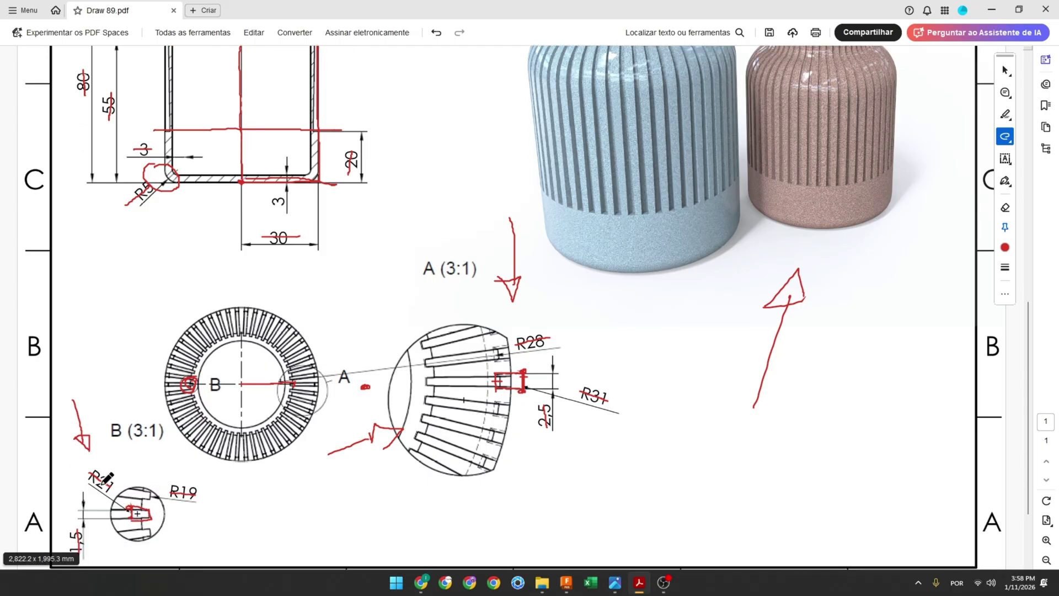
scroll(187, 380, up, 3)
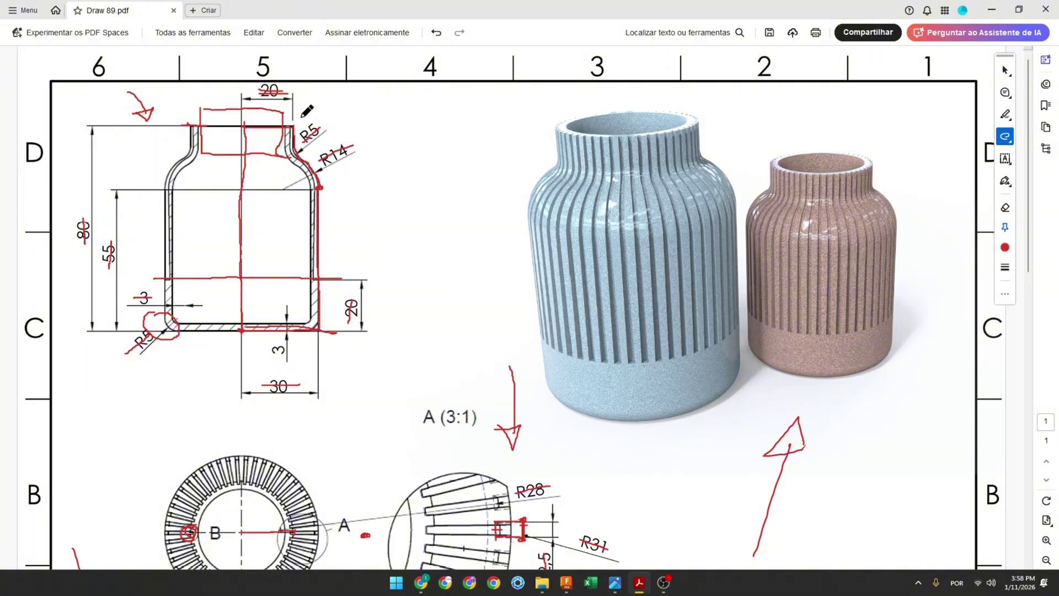
scroll(381, 345, down, 3)
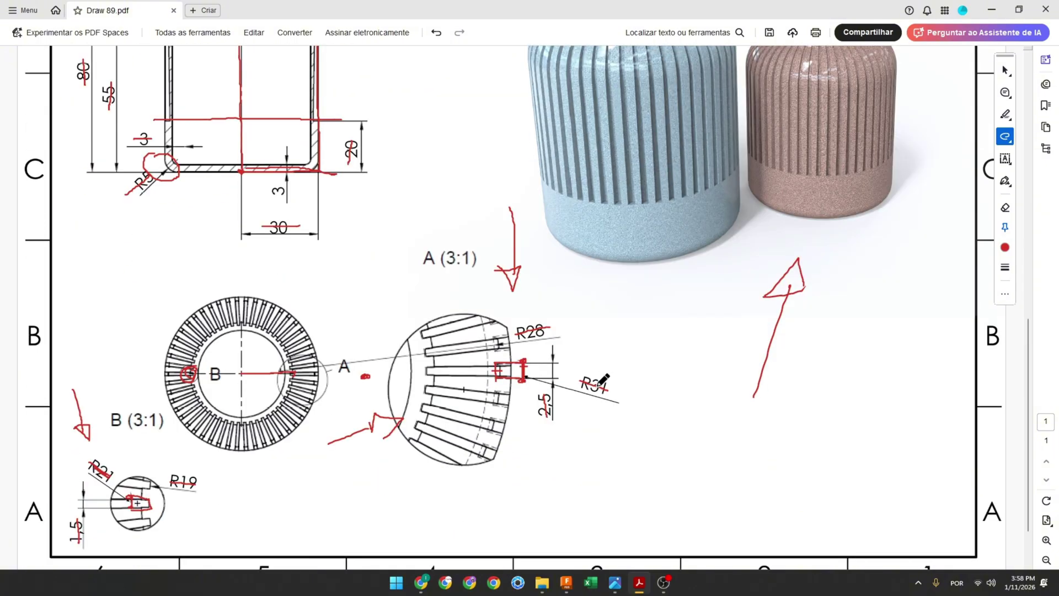
scroll(346, 249, up, 2)
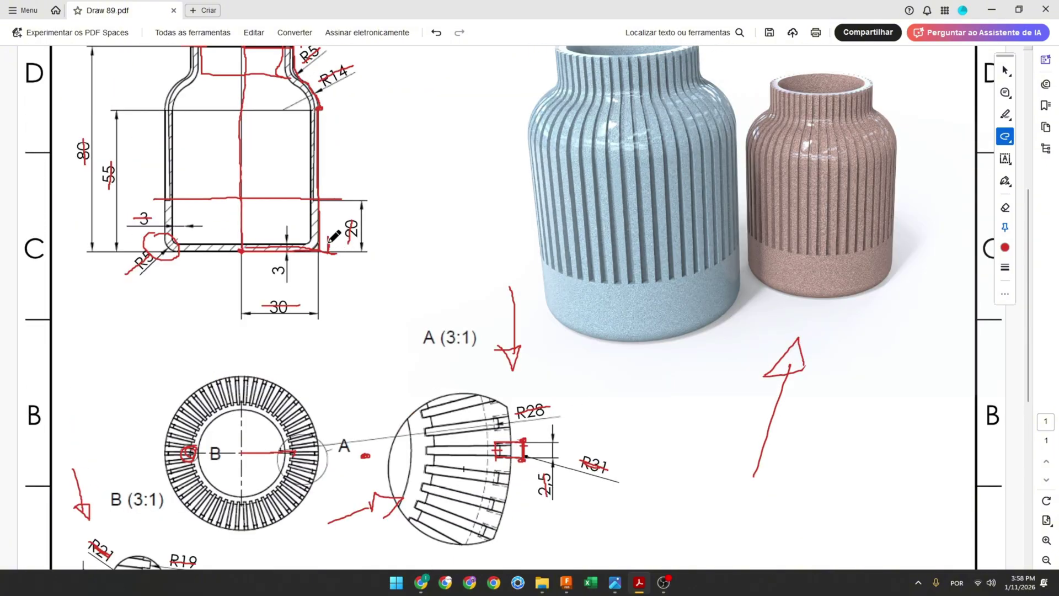
scroll(339, 170, up, 2)
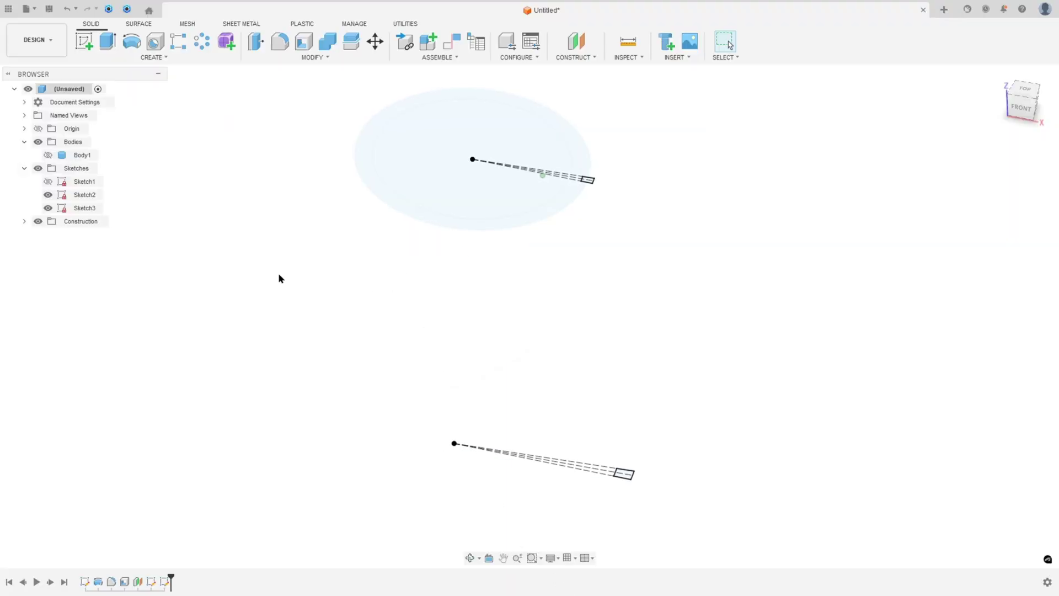
Step: Switch to Fusion, start a new sketch on the front origin plane and show the vase's original profile sketch
click(84, 41)
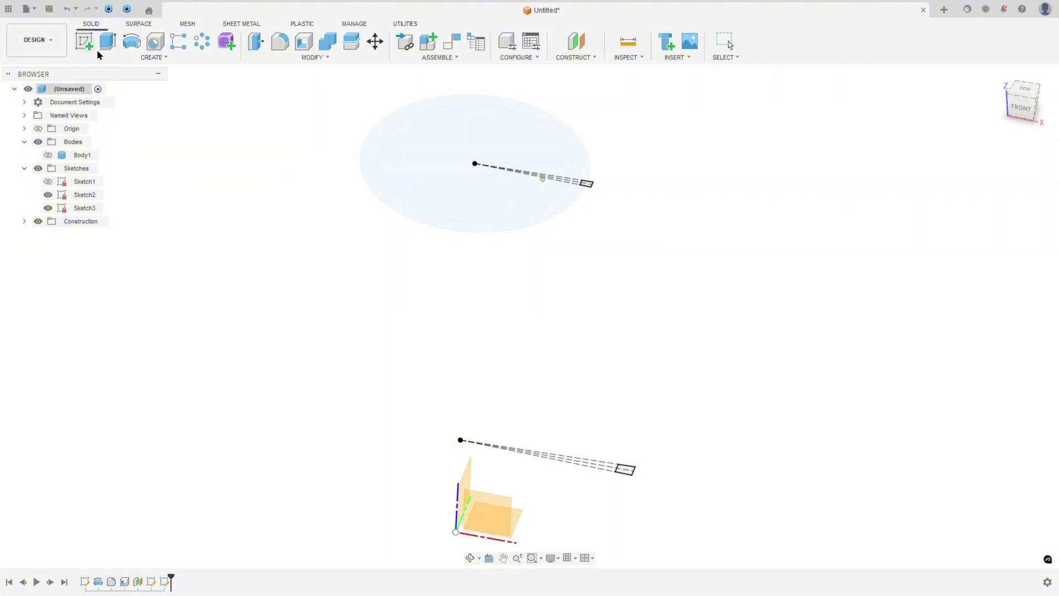
click(495, 449)
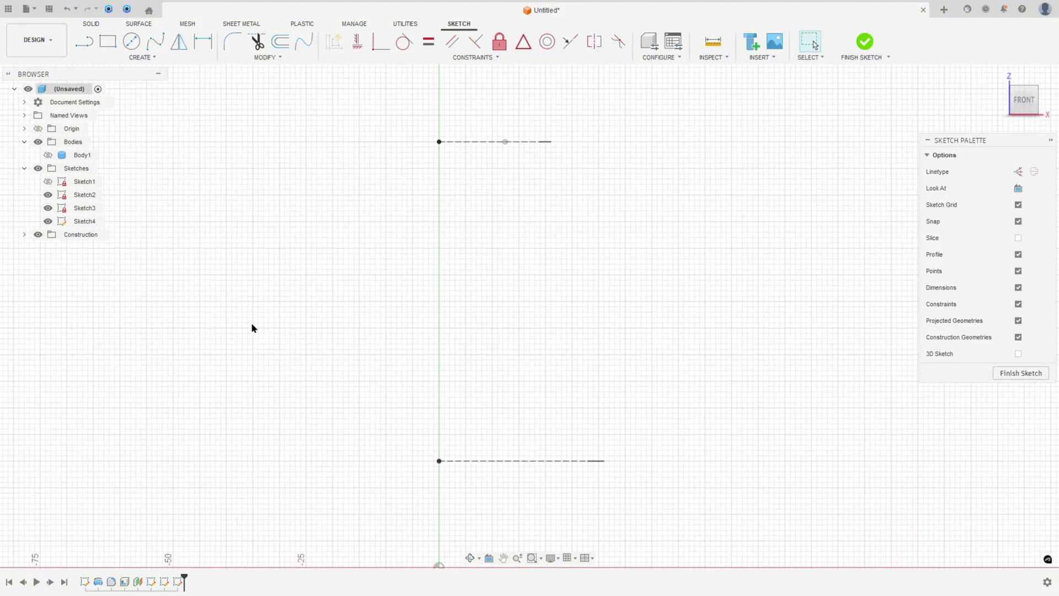
click(48, 195)
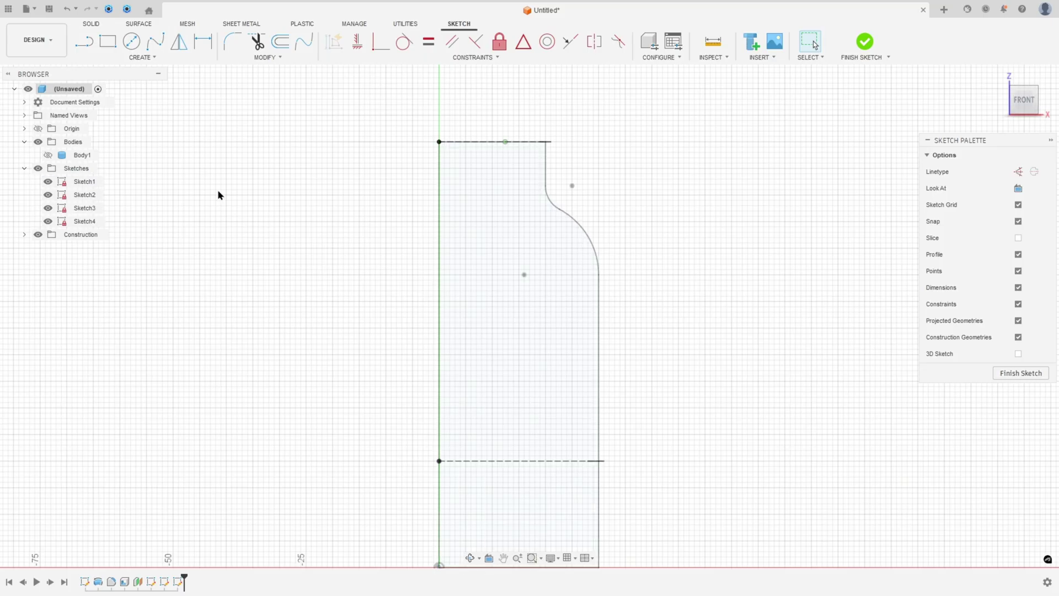
Step: Project the vase profile's outer contour into the sketch: the neck line, both shoulder arcs and the straight side wall
click(280, 41)
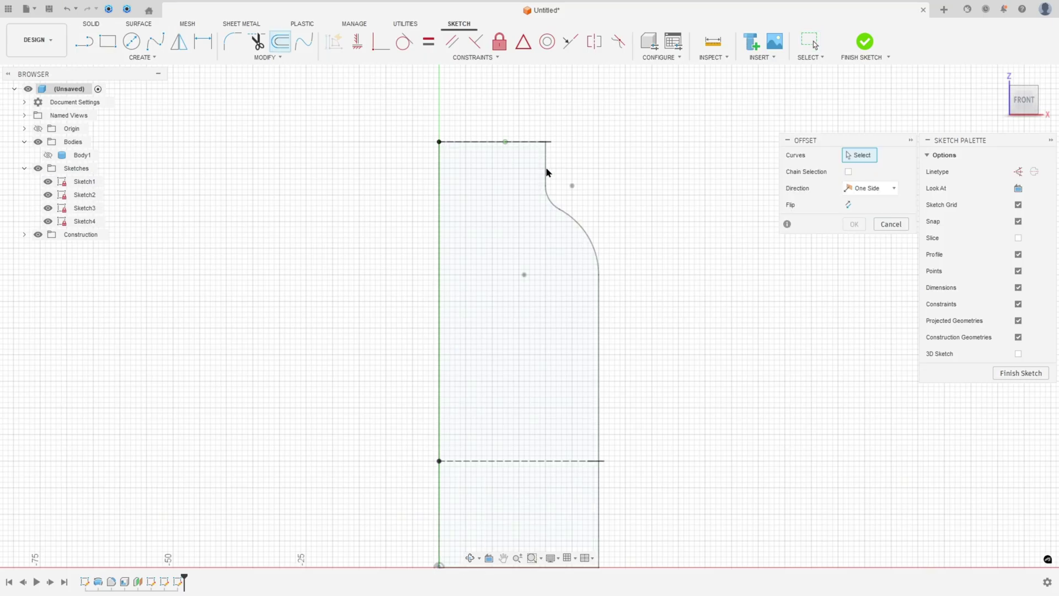
click(888, 224)
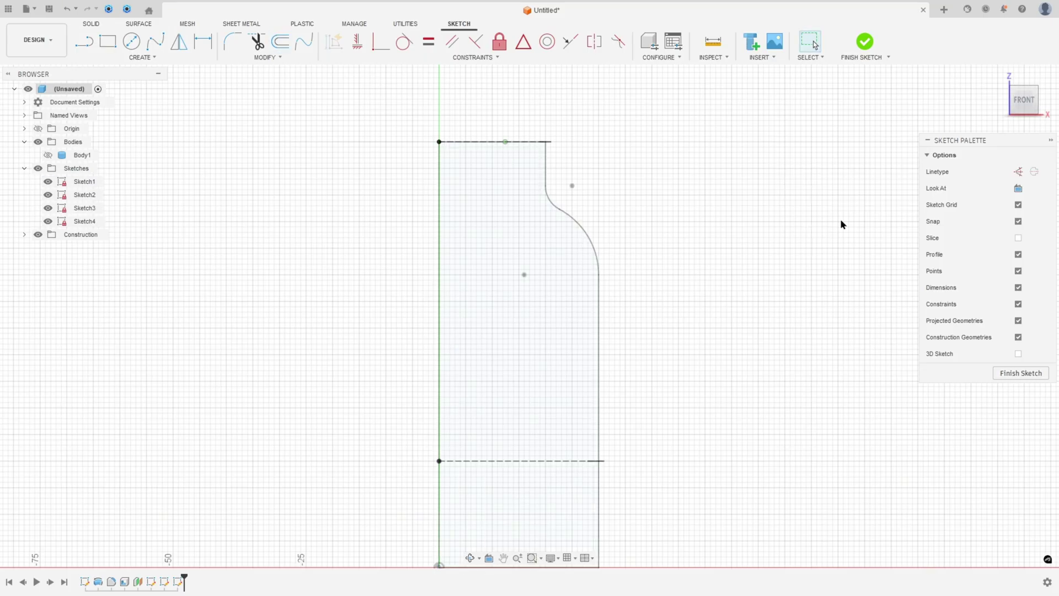
click(143, 57)
mouse_move(121, 224)
click(208, 227)
click(547, 171)
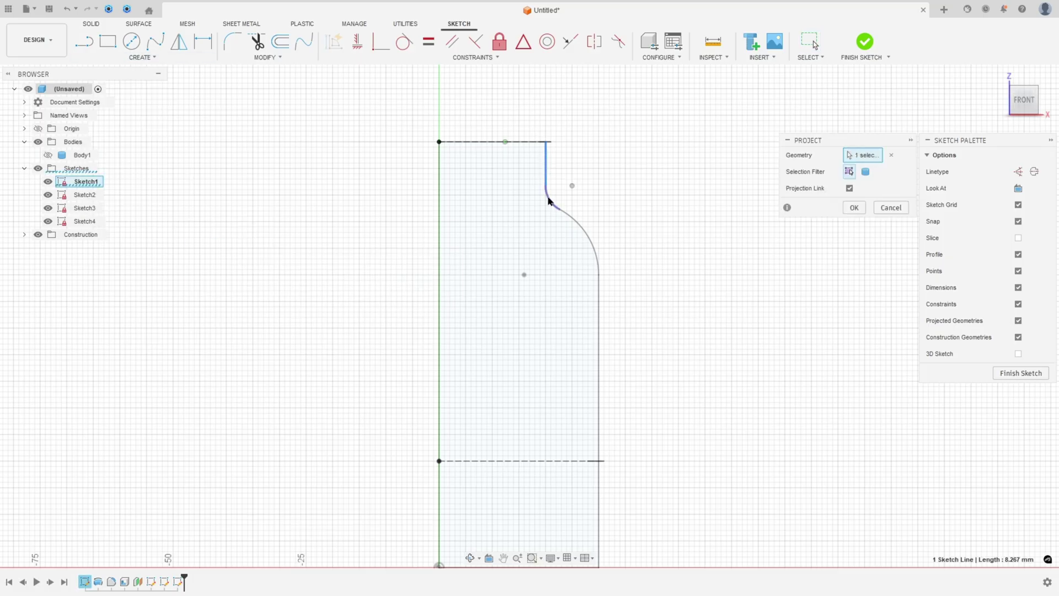
click(552, 201)
click(599, 301)
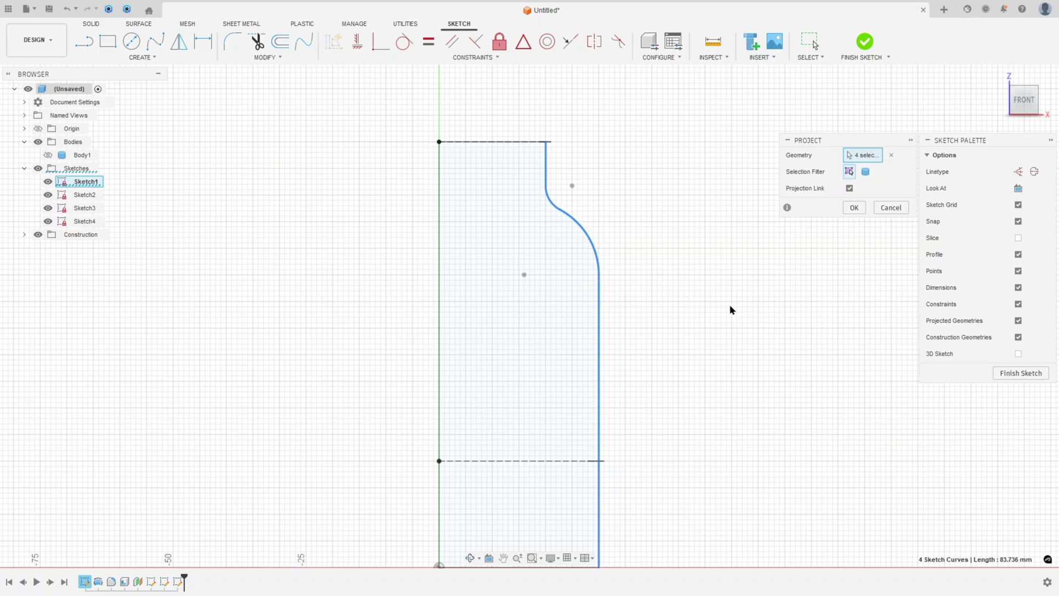
scroll(731, 307, down, 2)
click(854, 208)
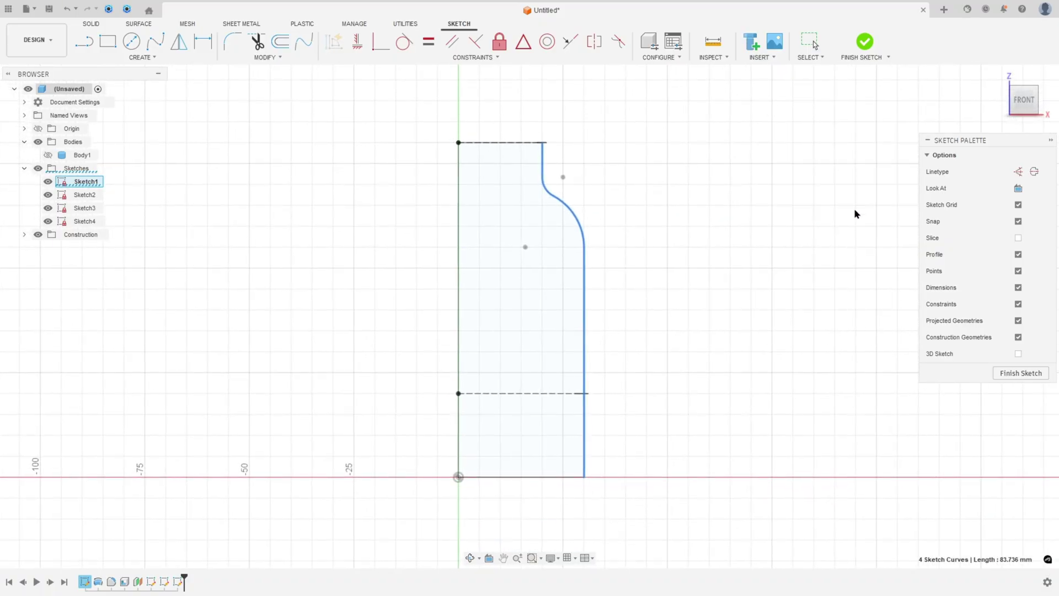
Step: Offset the projected neck line, both shoulder arcs and the side wall line outward by 1 mm
scroll(796, 229, up, 1)
click(280, 41)
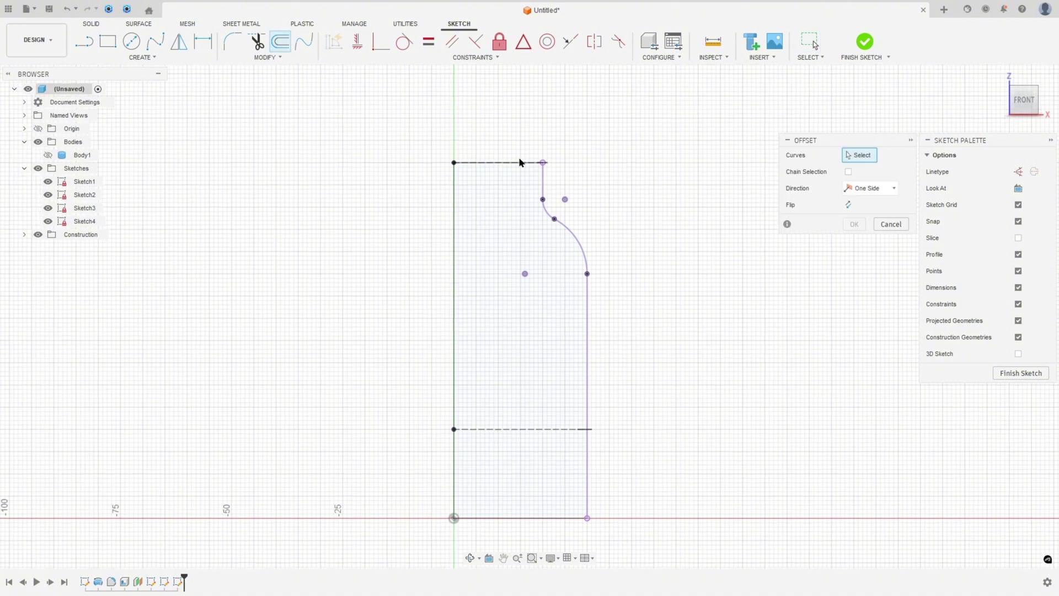
scroll(520, 161, up, 1)
click(544, 193)
click(548, 220)
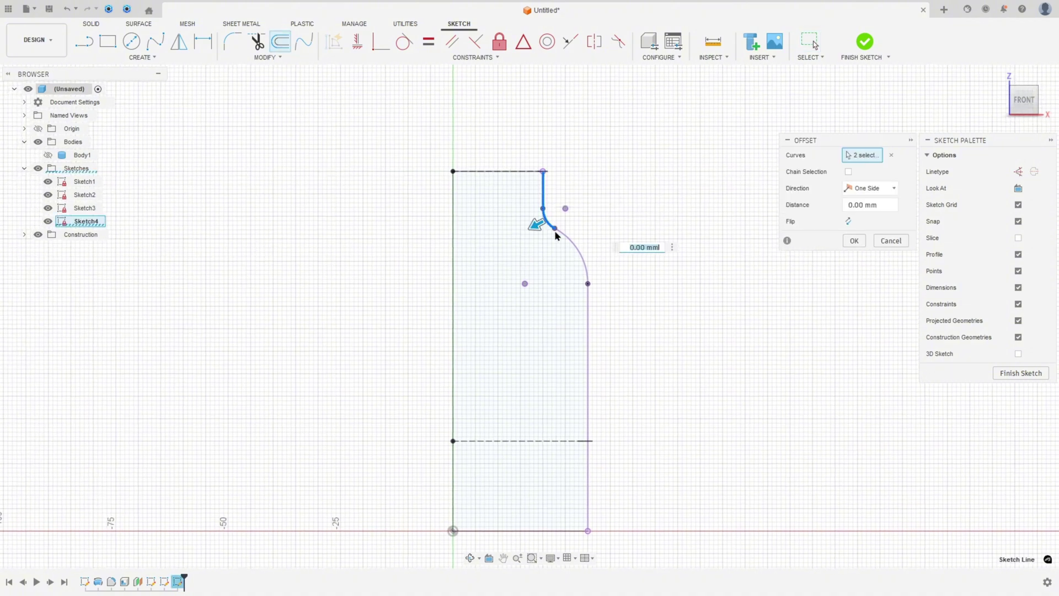
click(574, 246)
click(589, 315)
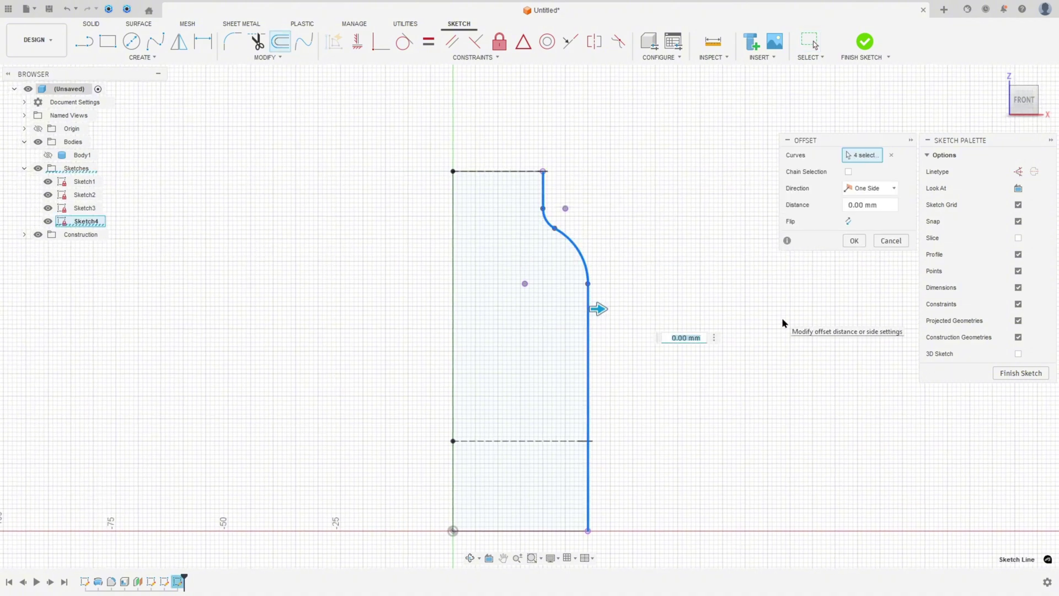
text(1)
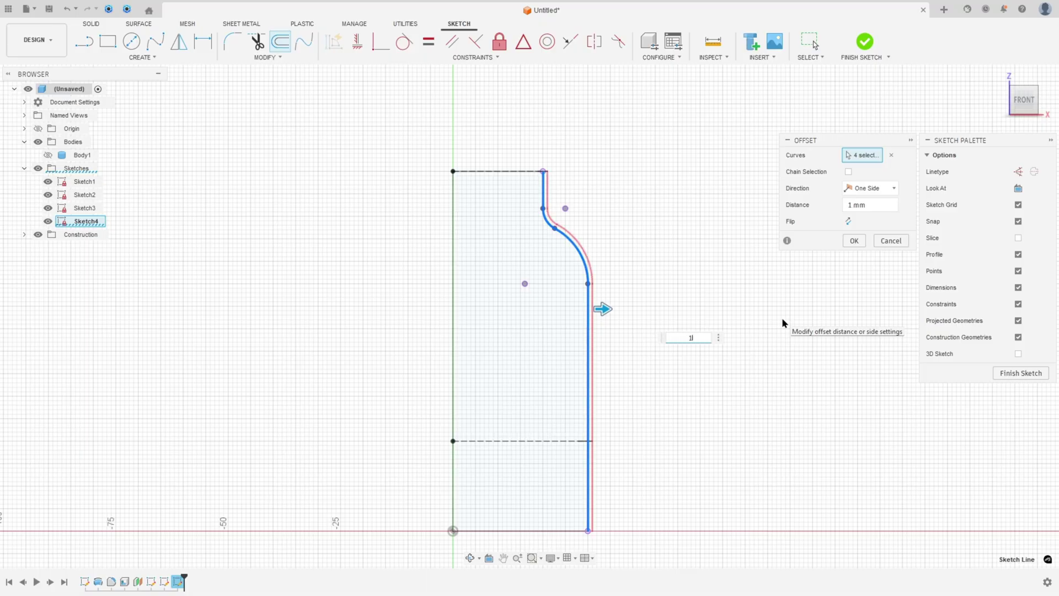
key(Return)
scroll(713, 251, down, 1)
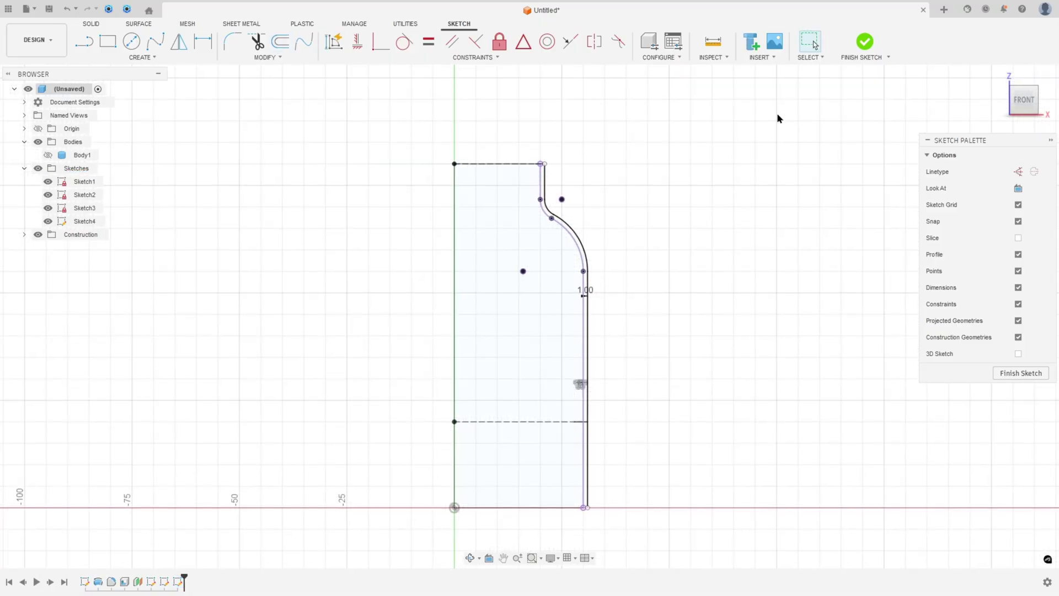
Step: Finish the contour sketch, hide the original vase profile sketch and show the vase body
click(865, 42)
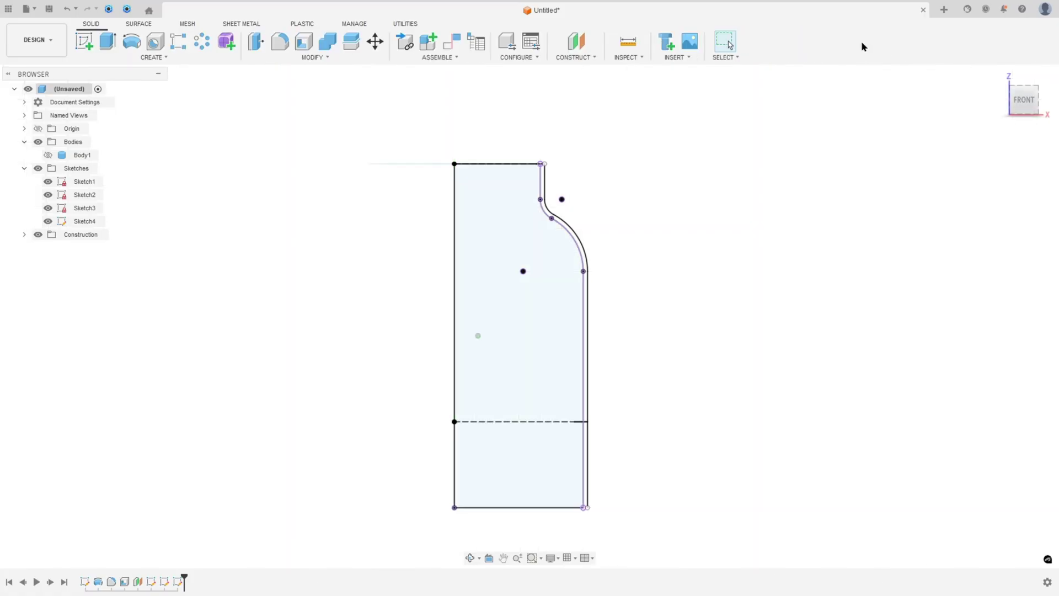
click(48, 181)
scroll(444, 193, up, 2)
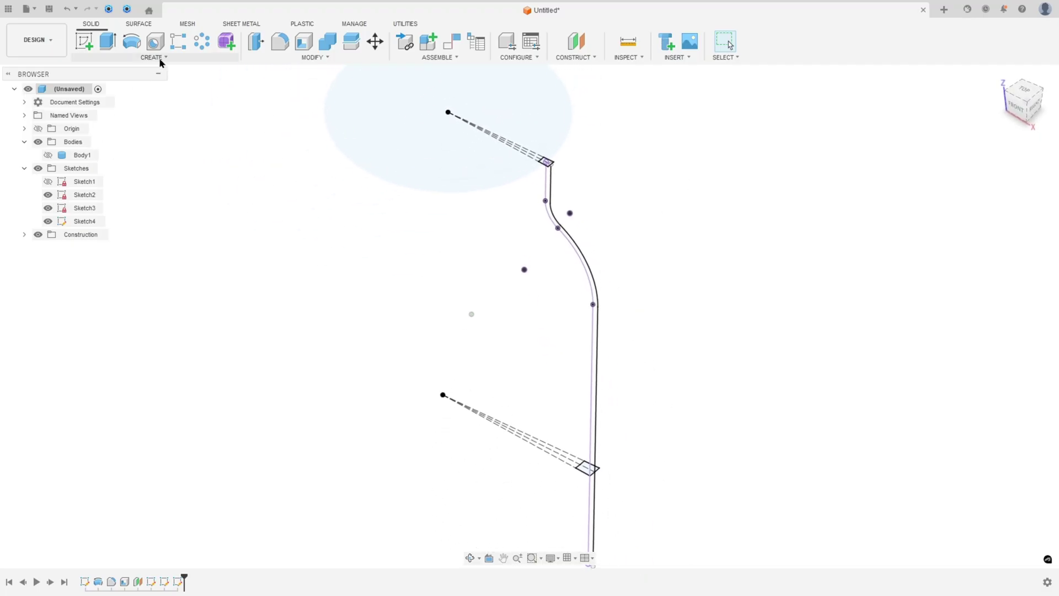
click(48, 156)
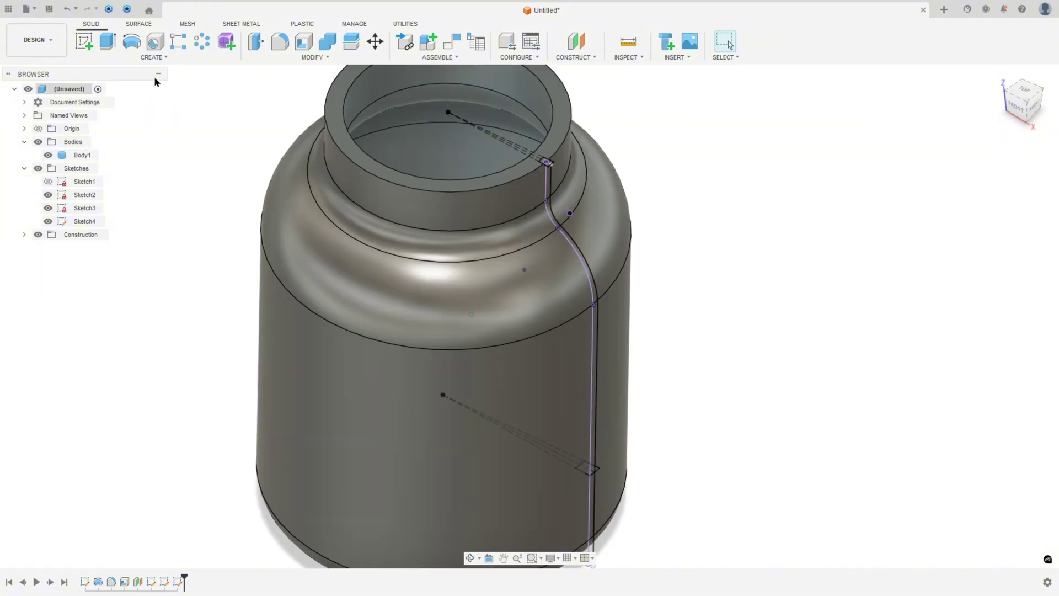
Step: Start a Loft between the small rib profile on the neck rim and the lower rib profile
click(154, 58)
click(90, 158)
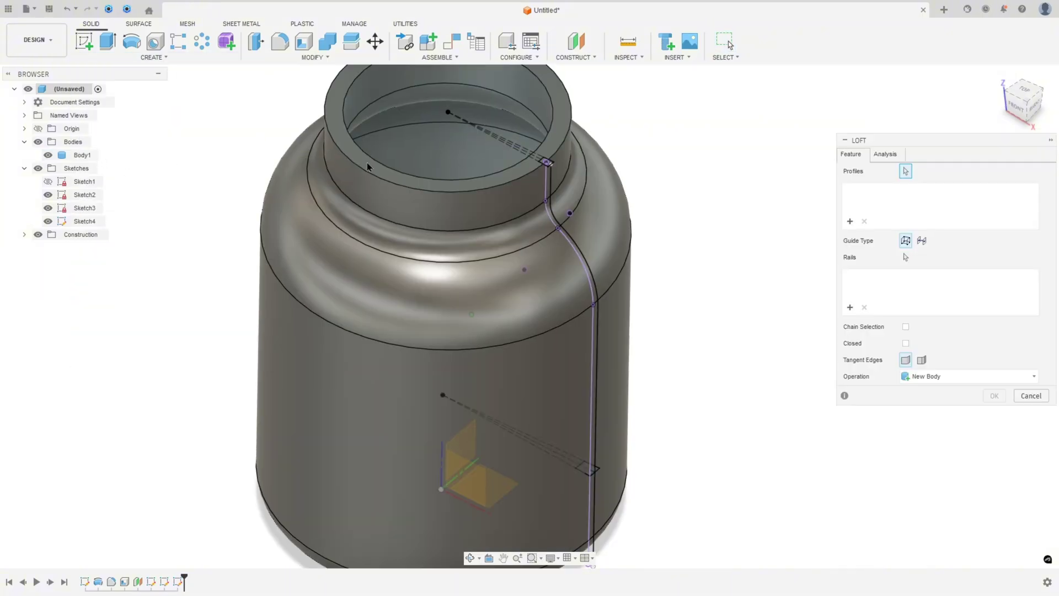
scroll(617, 193, up, 10)
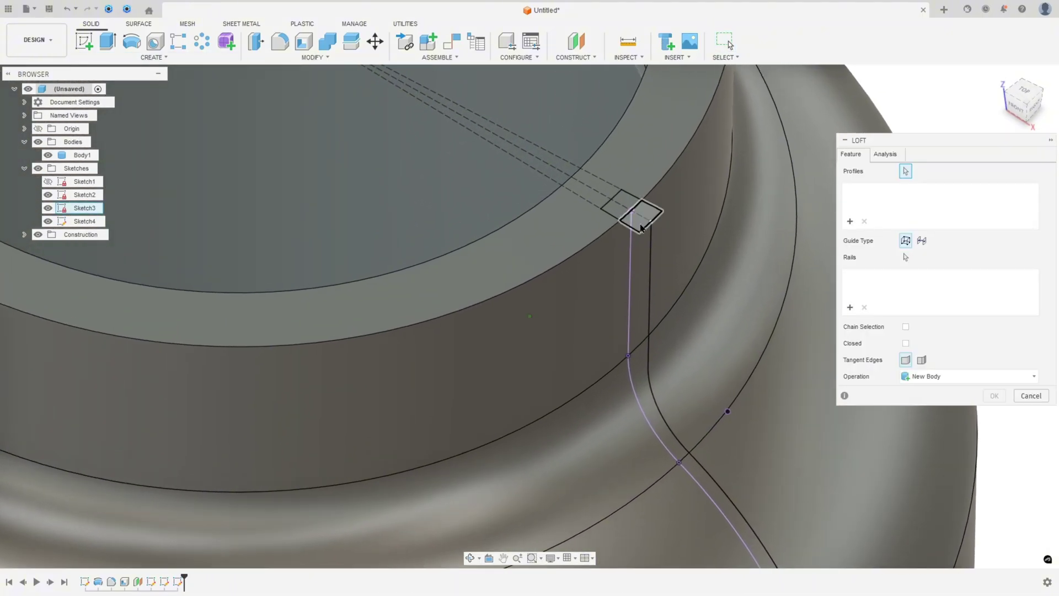
click(617, 213)
scroll(607, 231, down, 5)
scroll(596, 265, down, 3)
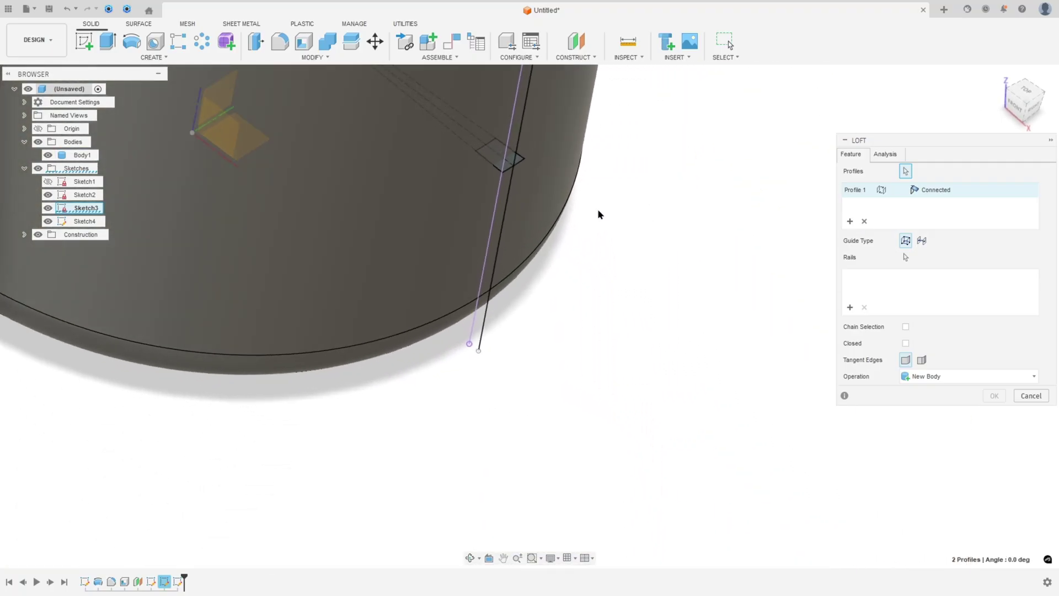
scroll(577, 255, up, 5)
click(642, 233)
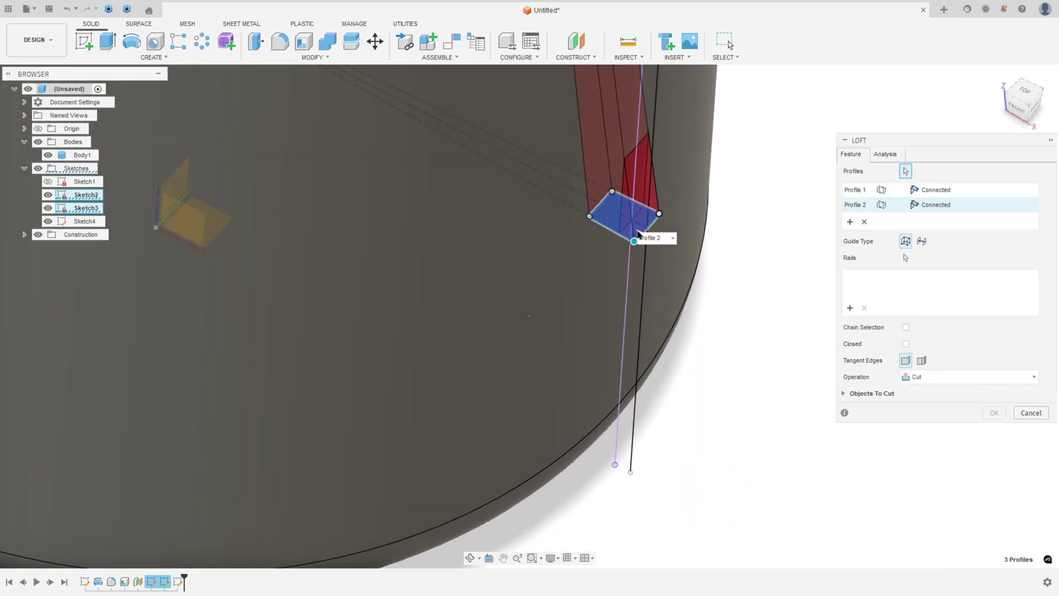
scroll(645, 240, down, 8)
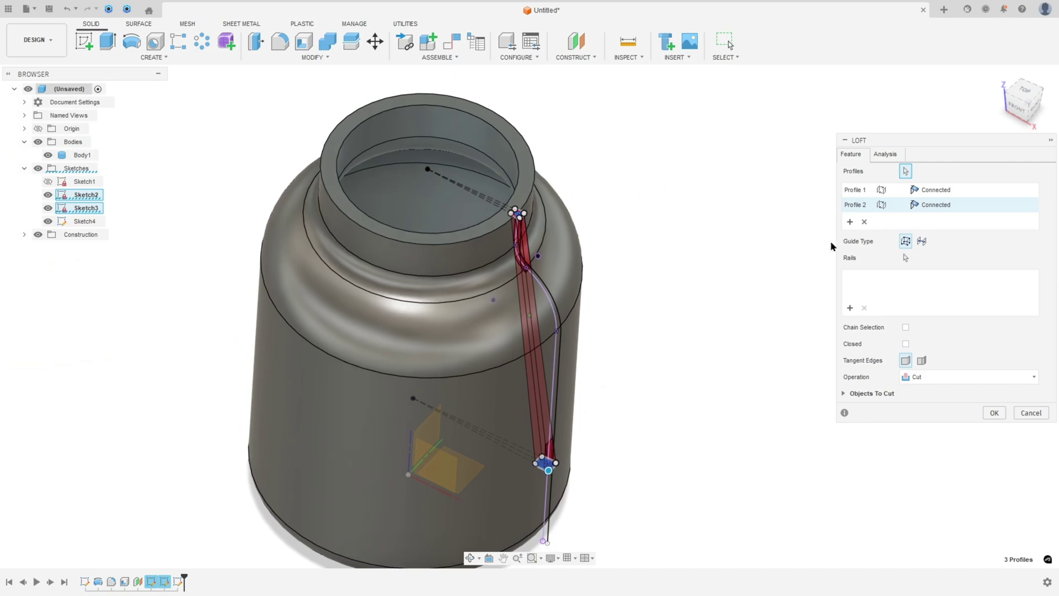
Step: Add the outer offset contour as the loft's rail and complete it as a cut through the vase wall
click(906, 258)
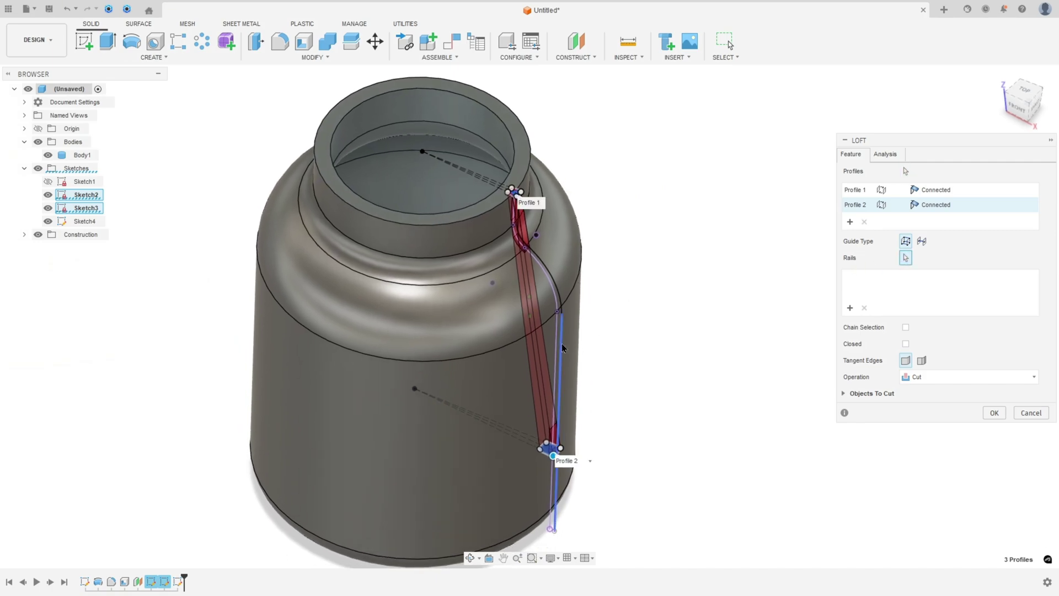
click(561, 348)
scroll(565, 248, up, 3)
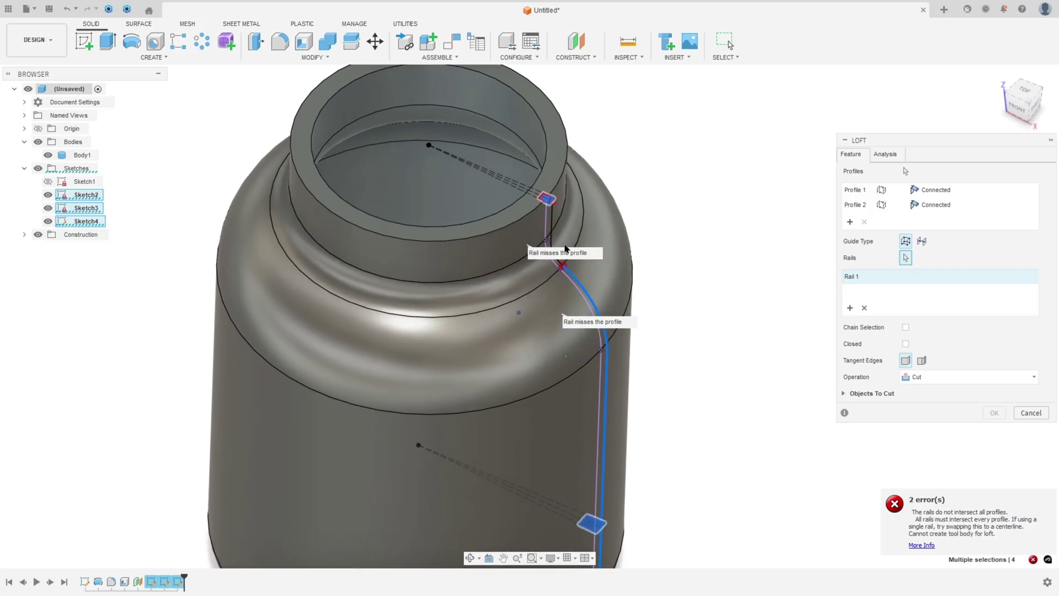
scroll(607, 226, up, 3)
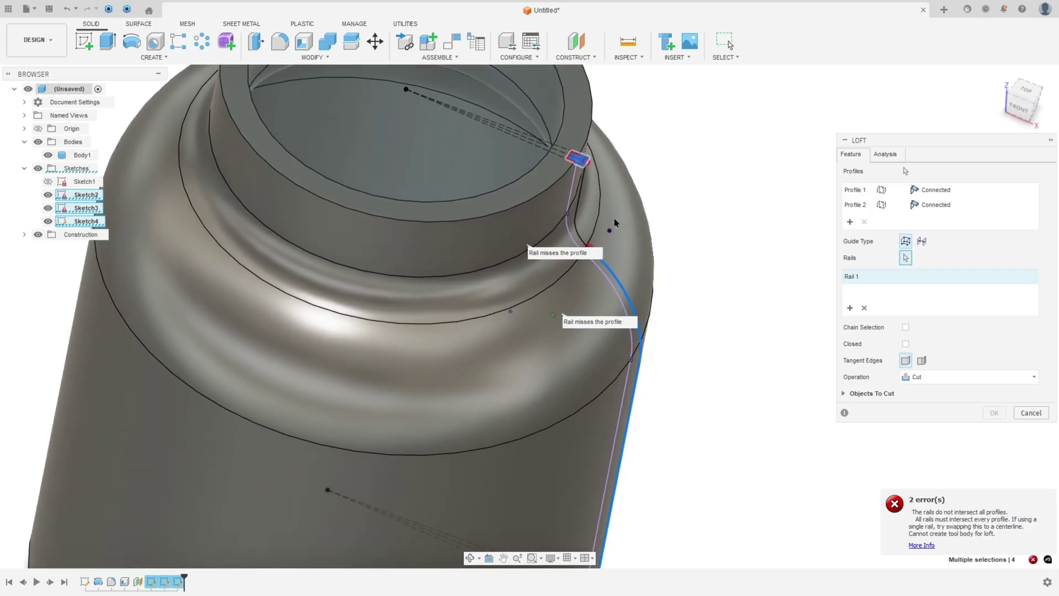
scroll(614, 222, up, 1)
click(576, 202)
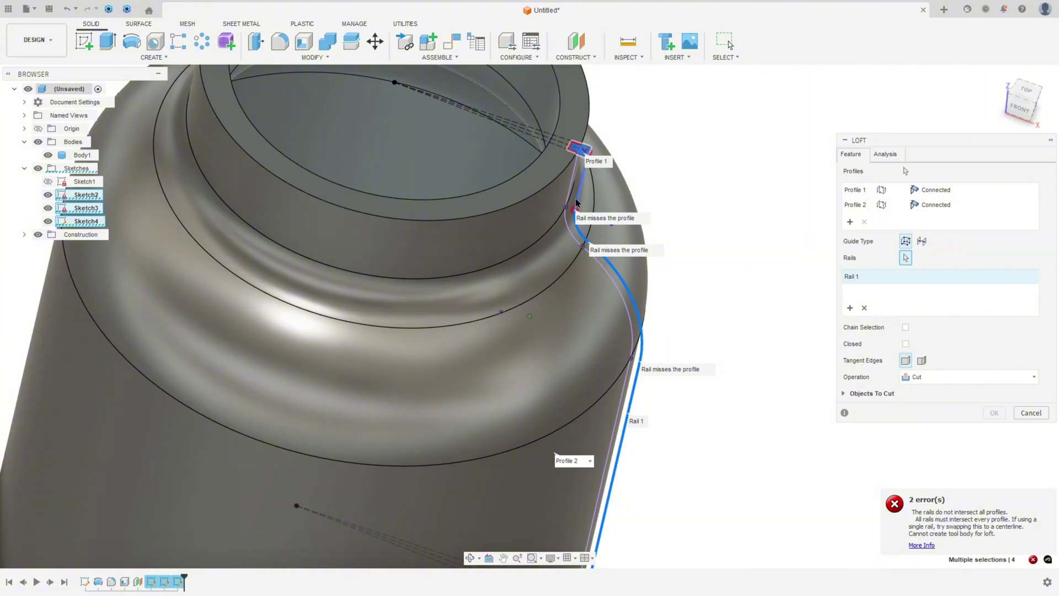
scroll(576, 203, down, 6)
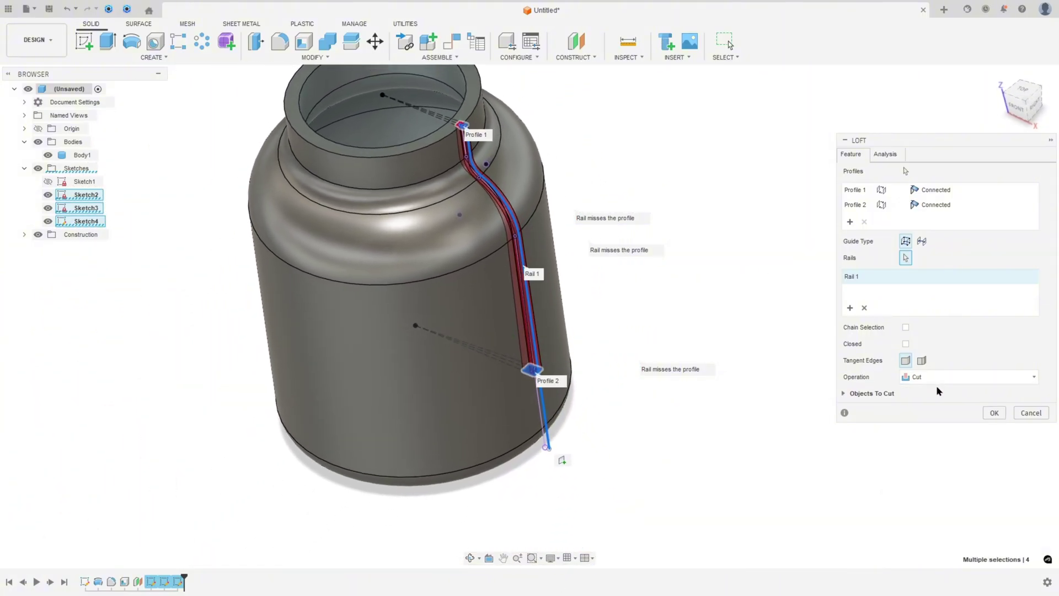
click(995, 415)
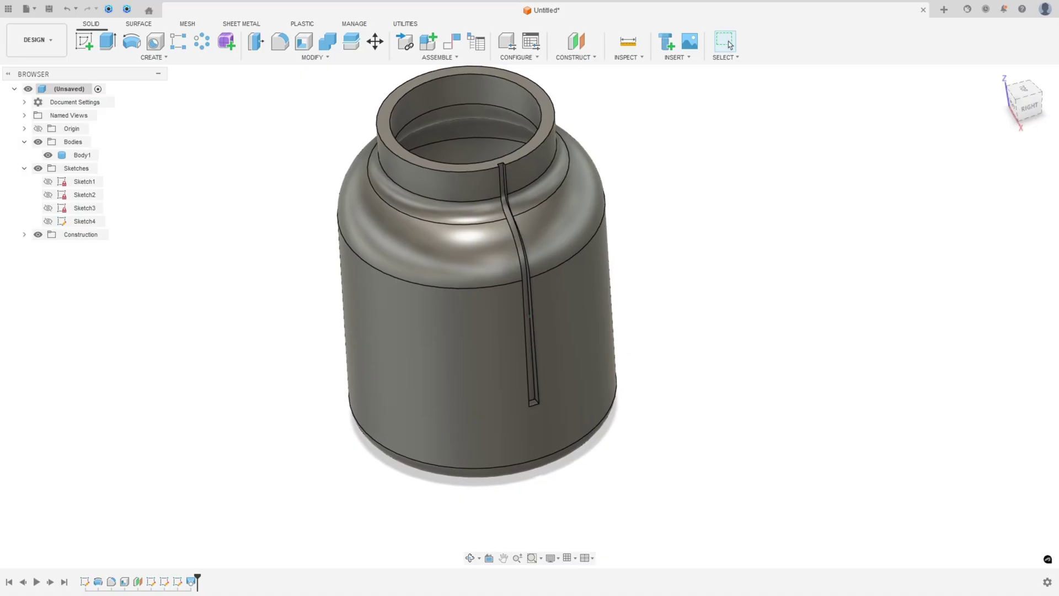
Step: Switch to the PDF drawing and circle the vase's ribbed top view with a freehand mark
key(alt+Tab)
scroll(428, 362, down, 2)
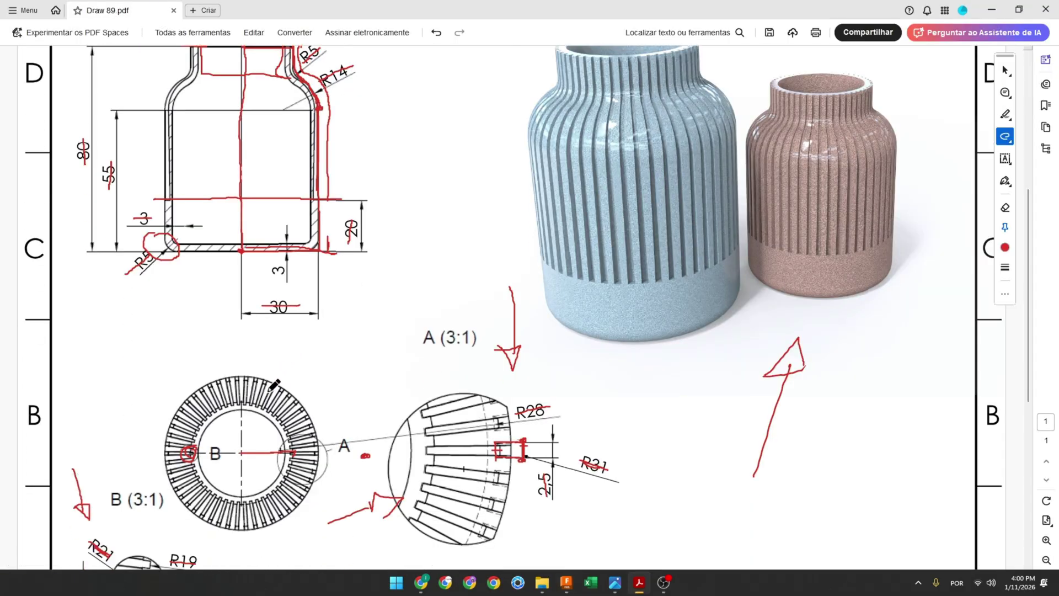
mouse_move(302, 384)
mouse_down()
mouse_move(206, 351)
mouse_move(159, 393)
mouse_up()
mouse_move(173, 519)
mouse_down()
mouse_move(213, 543)
mouse_move(301, 535)
mouse_up()
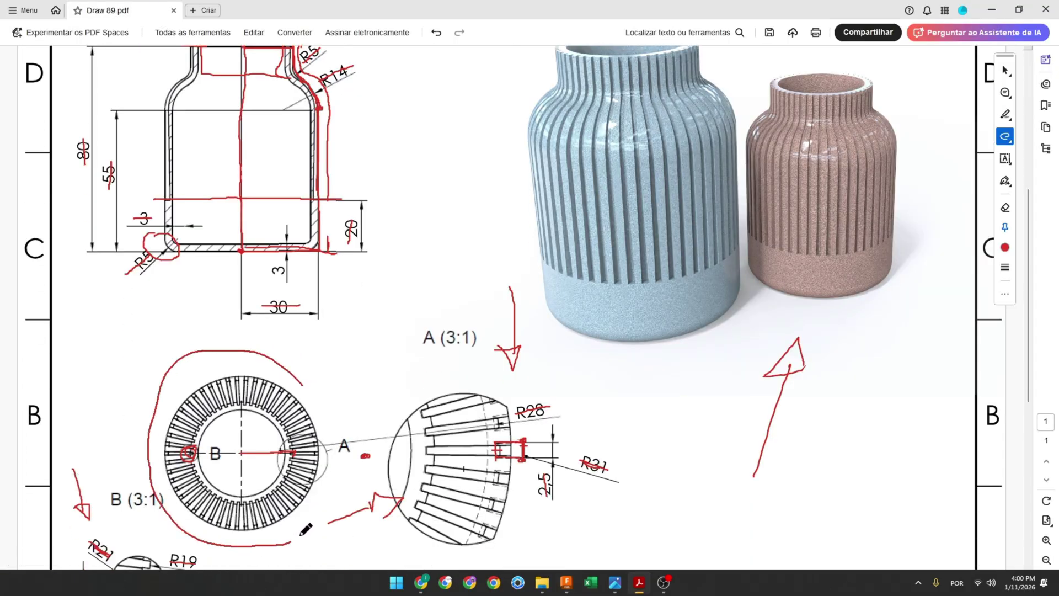
drag(337, 415, 322, 389)
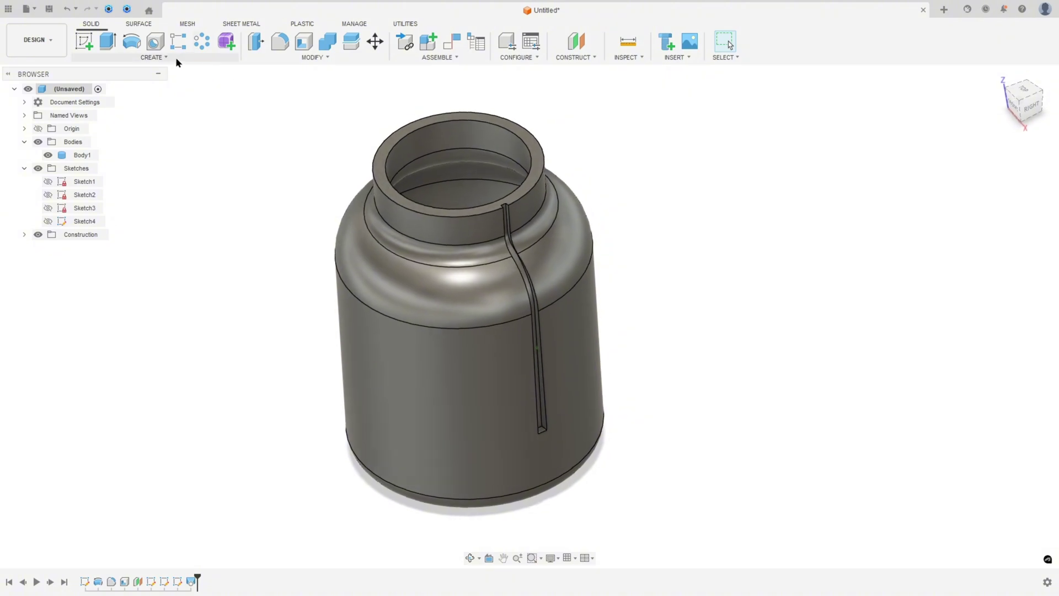
Step: In Fusion, start a circular pattern of the loft cut feature, using the neck's circular rim edge as the axis
click(202, 41)
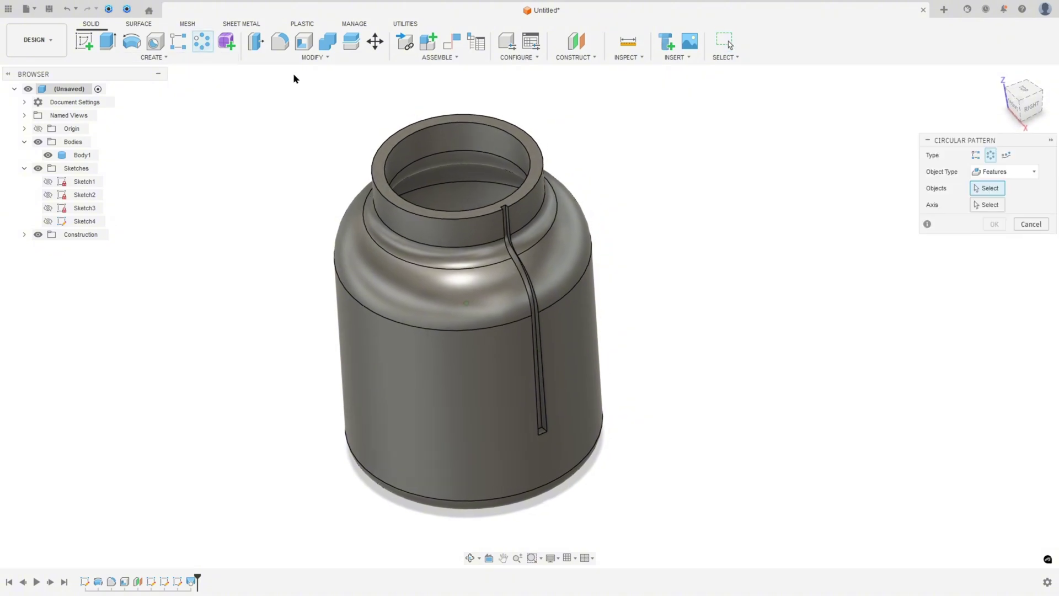
click(1002, 172)
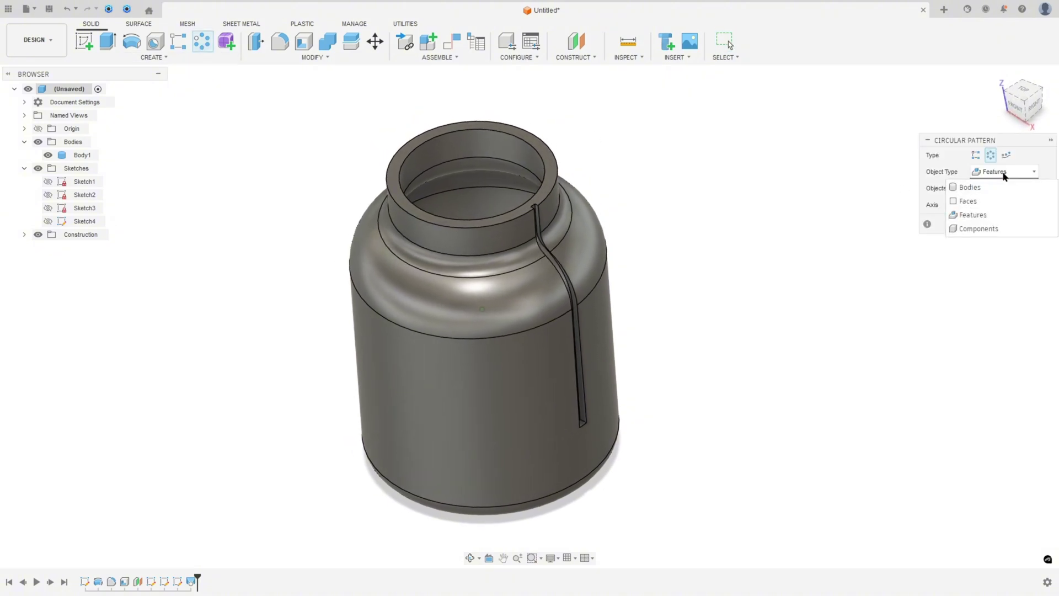
click(970, 214)
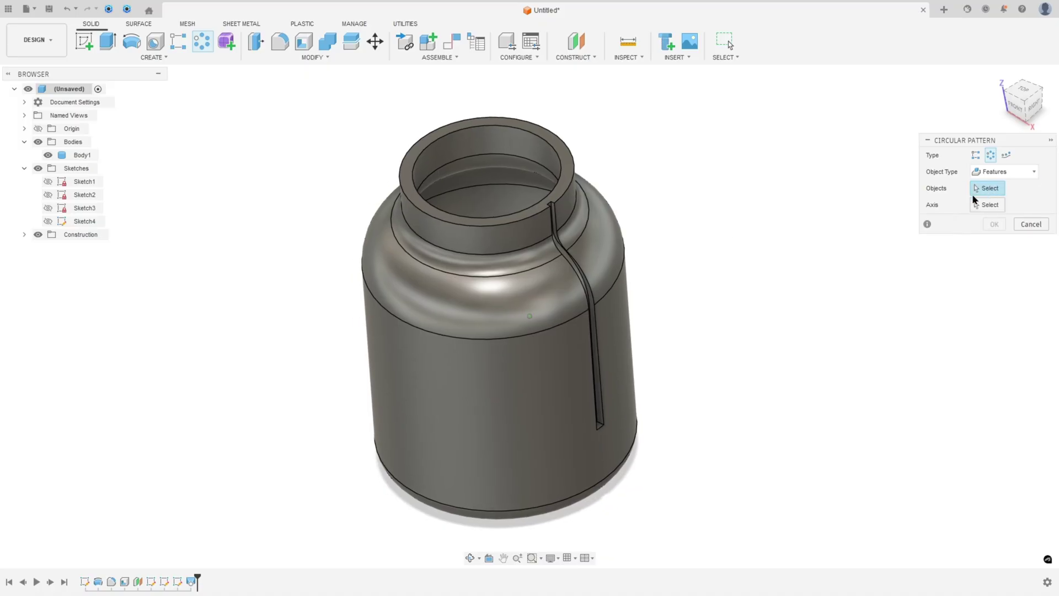
click(191, 581)
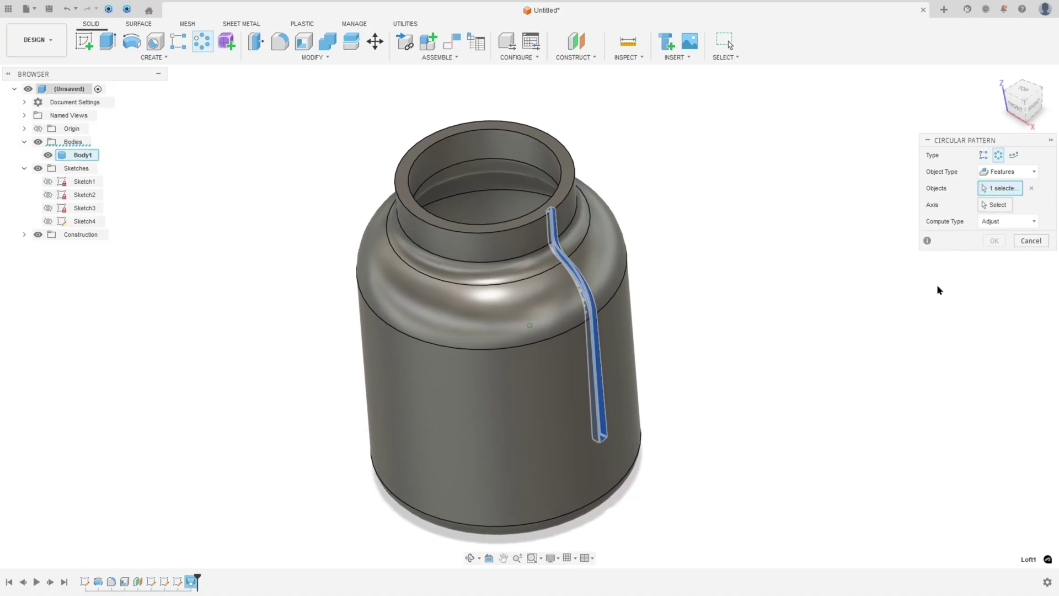
click(995, 206)
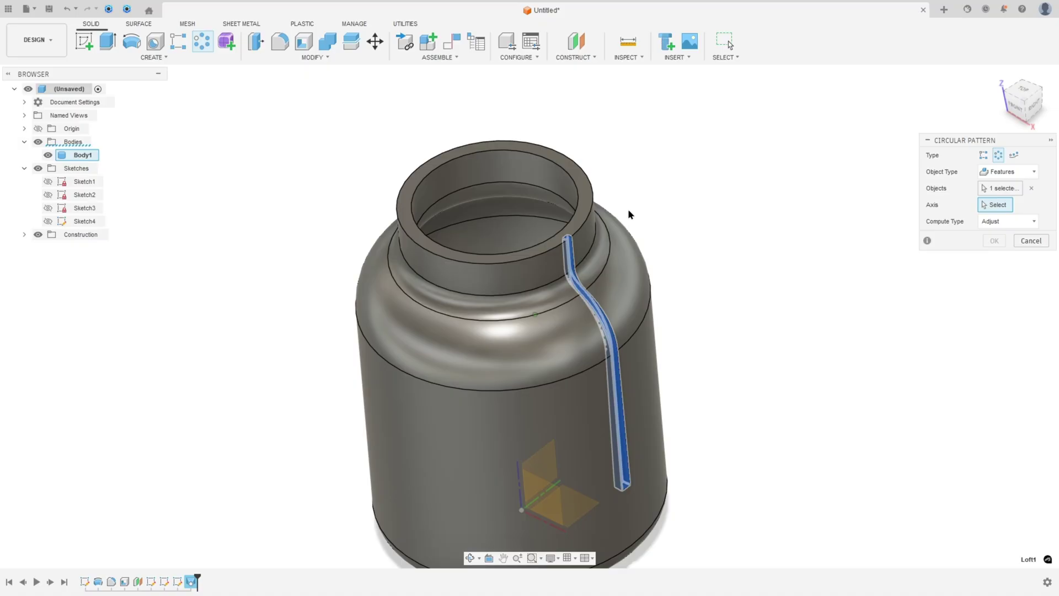
click(556, 164)
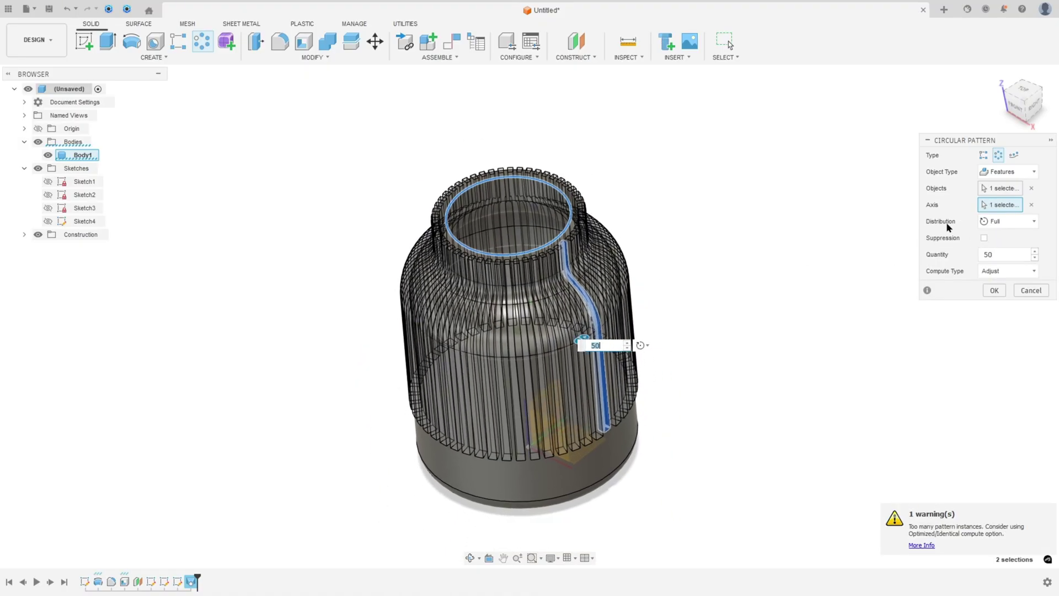
Step: Set the pattern to symmetric distribution over 360 degrees with a quantity of 50 and complete it
click(1007, 222)
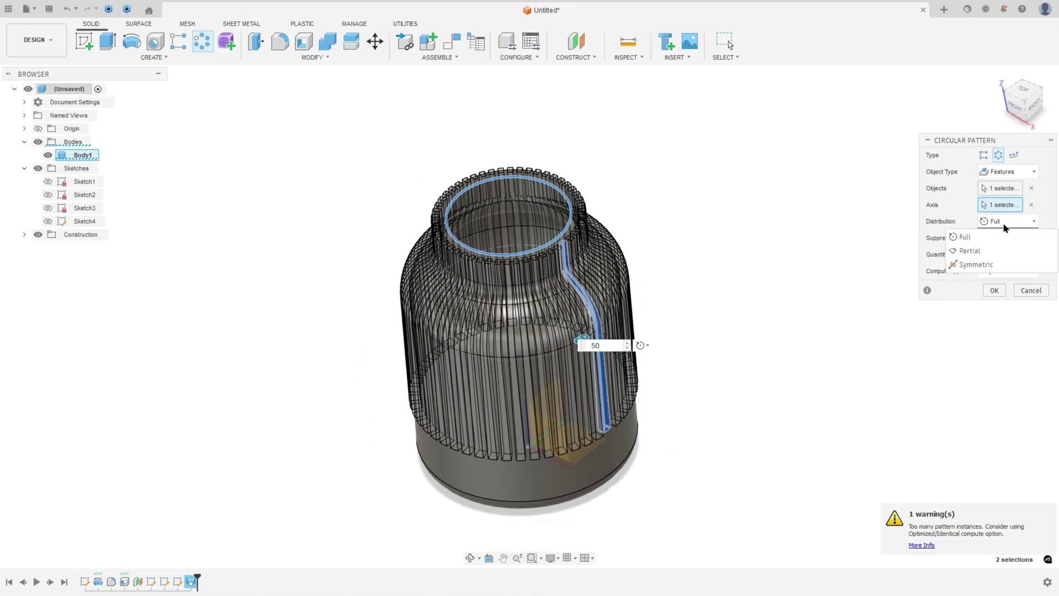
click(978, 263)
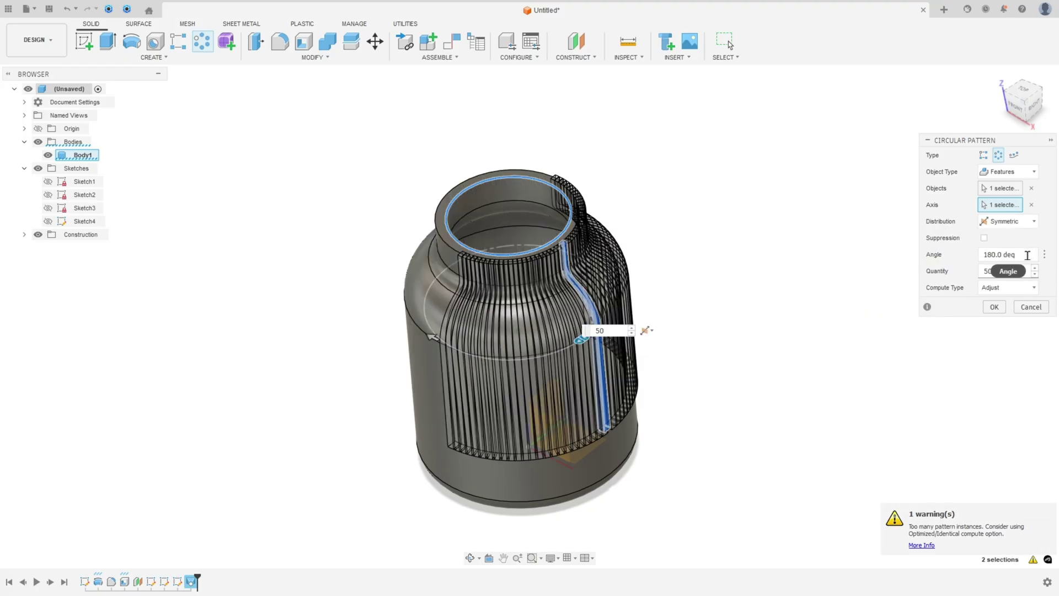
click(965, 254)
text(360)
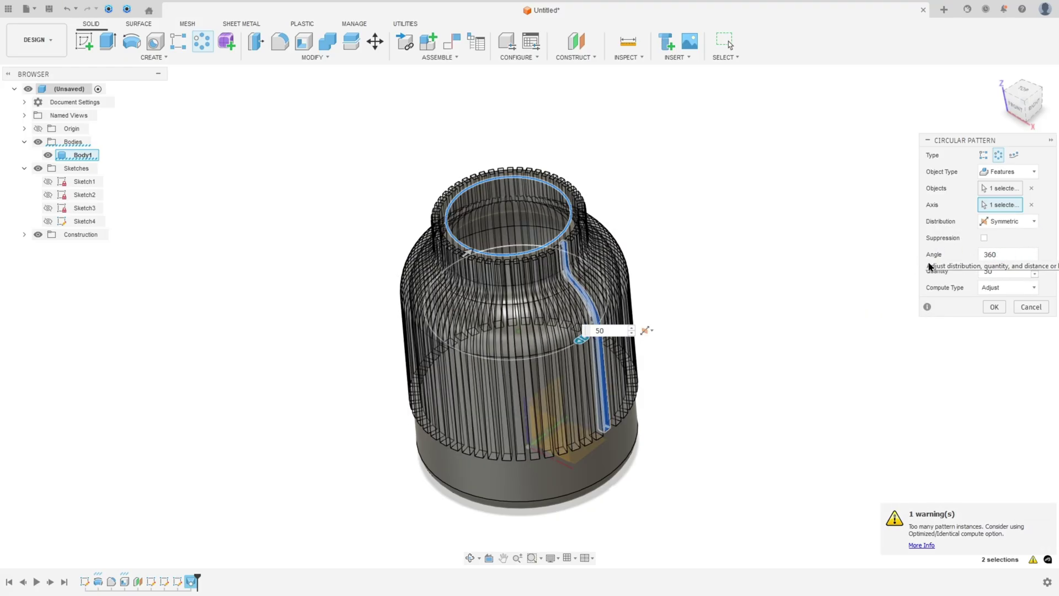
key(Tab)
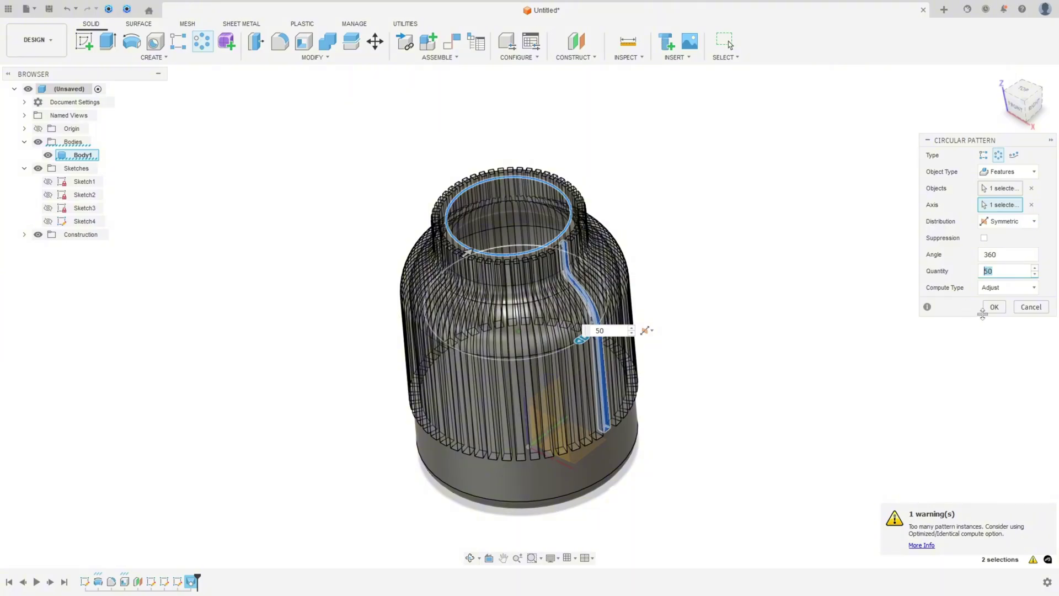
key(Return)
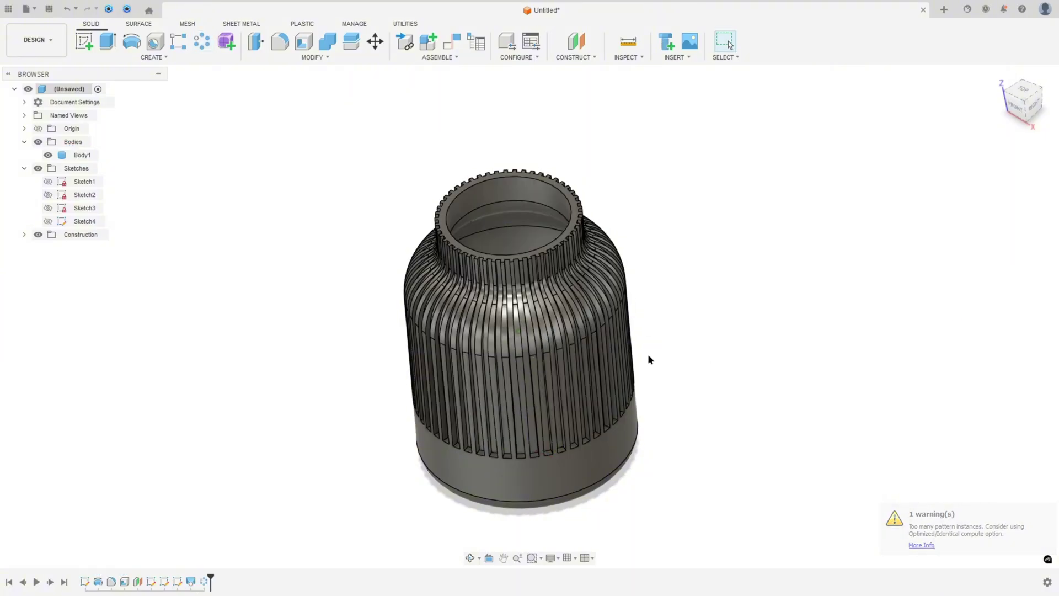
Step: Save the design as "Japandi Vases" in the YT location
shift+middle_drag(774, 256, 791, 230)
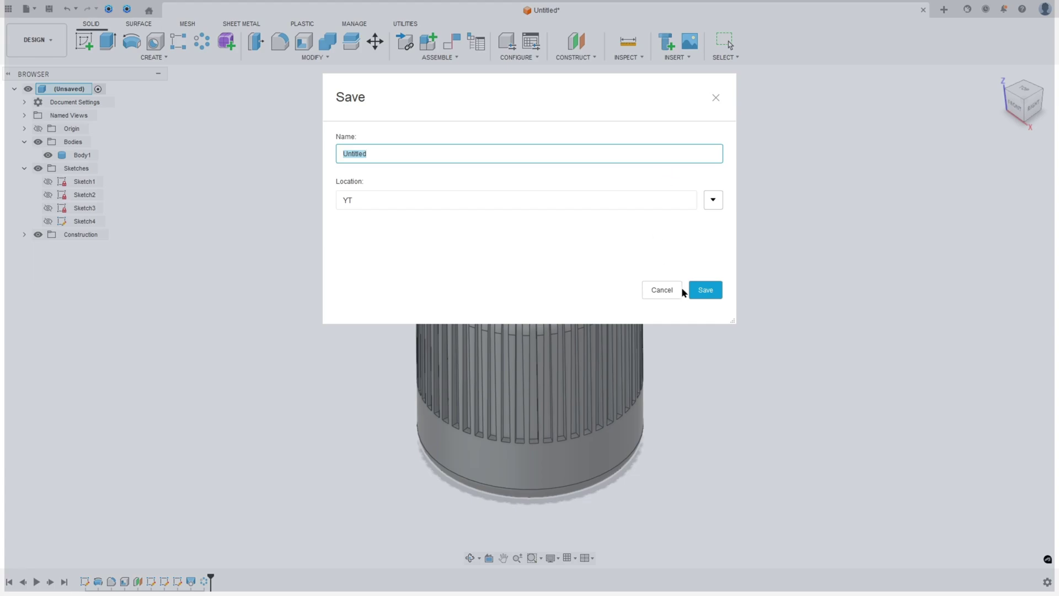
text(G)
key(ctrl+a)
text(Japandi Vases)
click(708, 289)
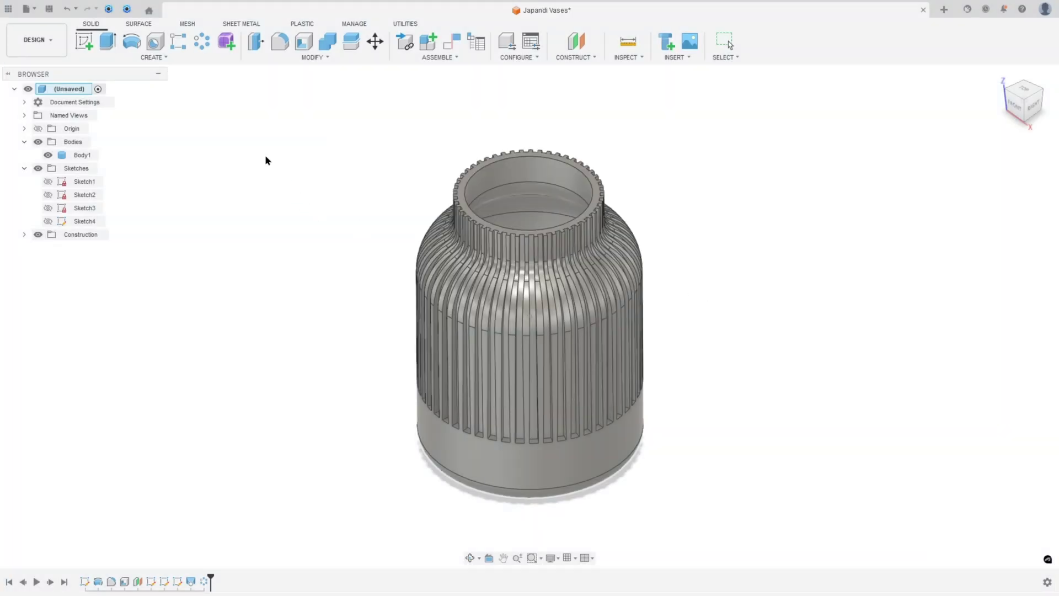
Step: Export the vase body for 3D printing as a 3MF file named "Japandi Vases" in the computer's E:/Downloads folder
click(34, 12)
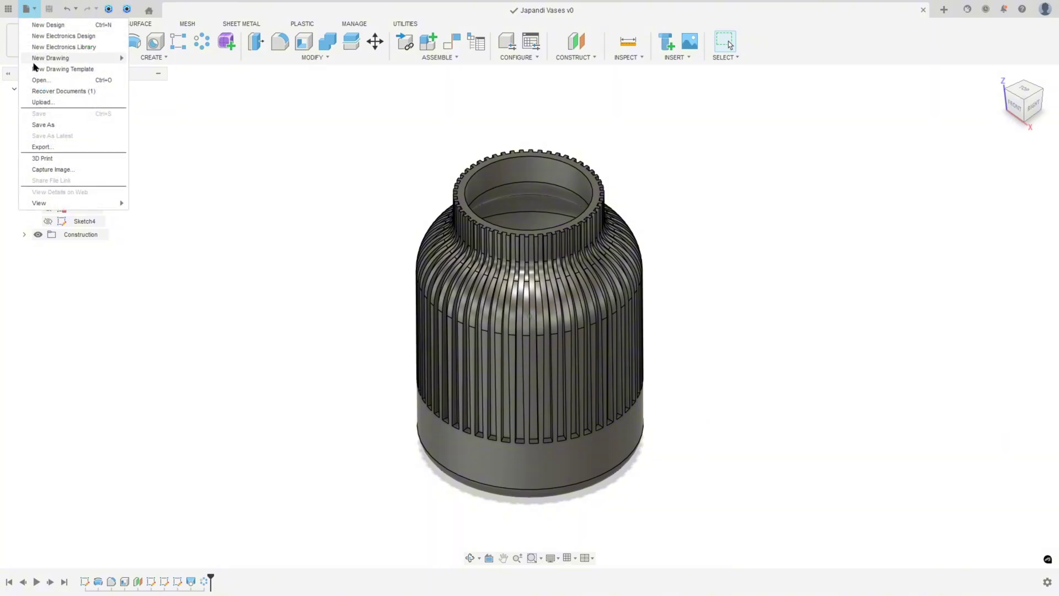
click(54, 158)
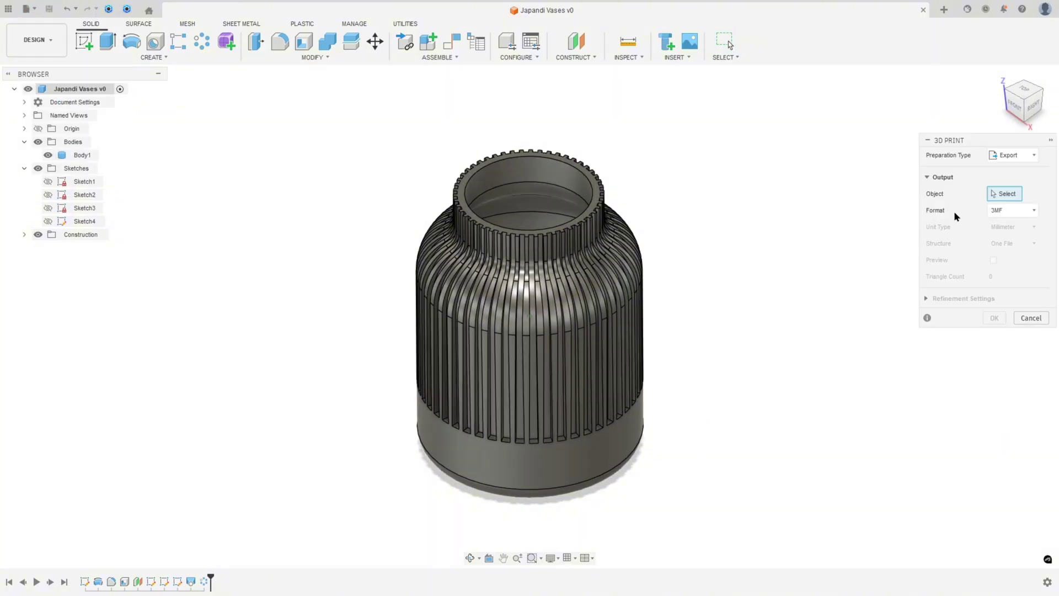
click(602, 242)
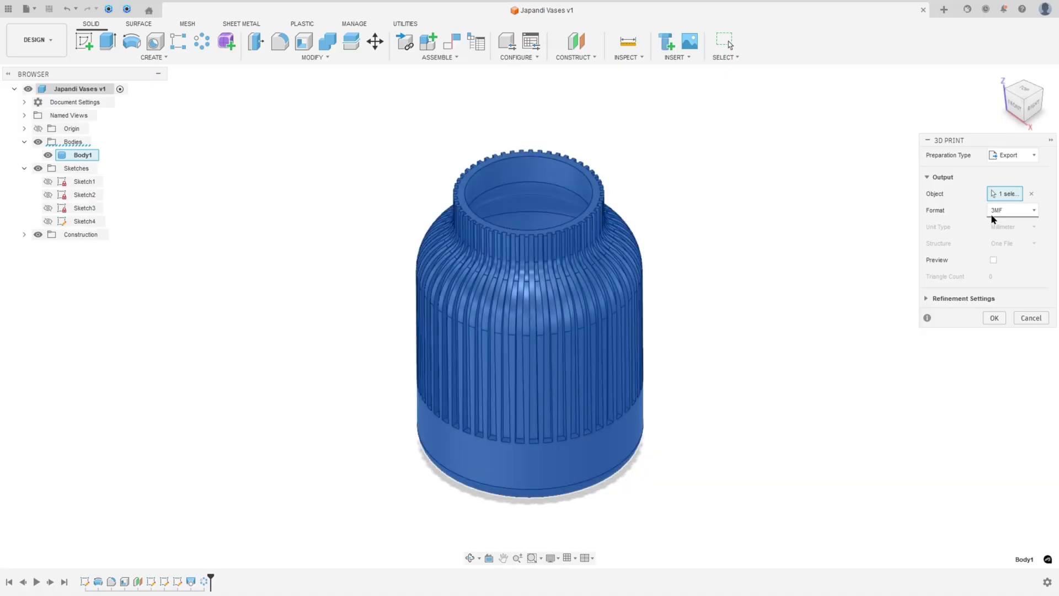
click(994, 319)
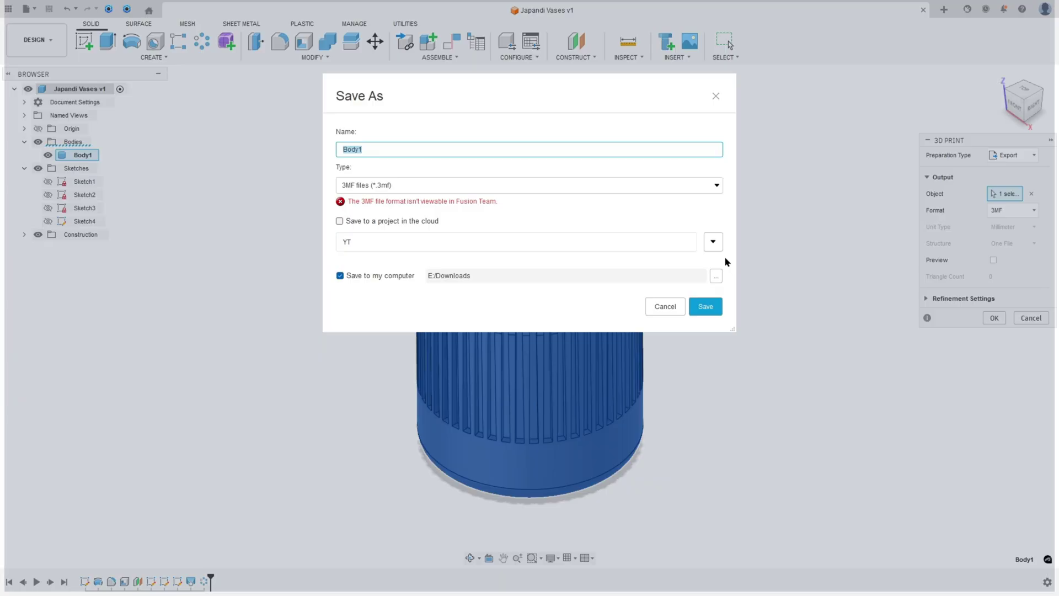
text(Japandi Vases)
click(719, 309)
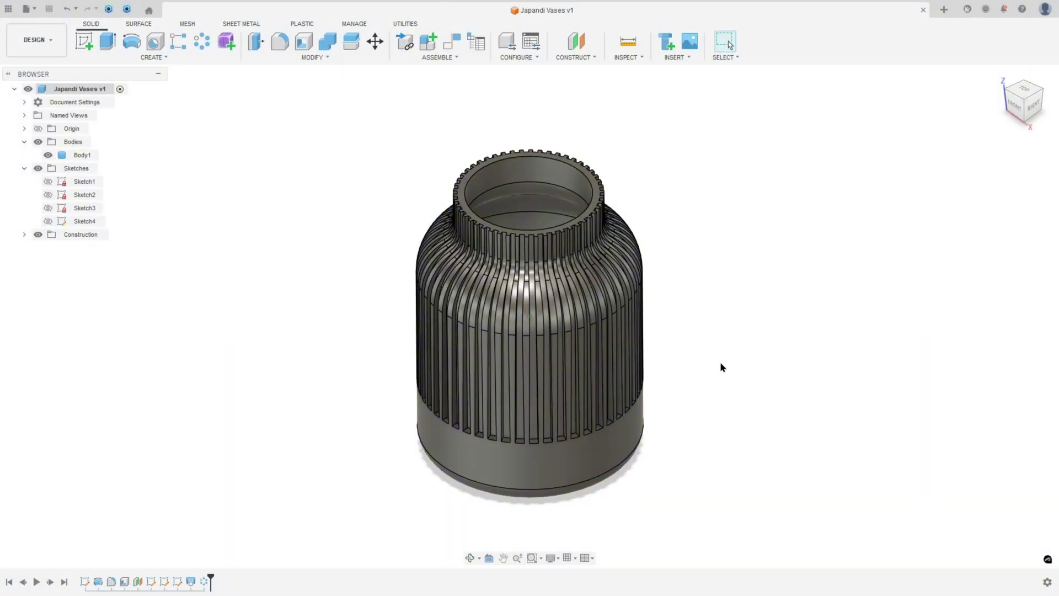
Step: Switch to Bambu Studio and create a new project
key(super)
text(ba)
key(Escape)
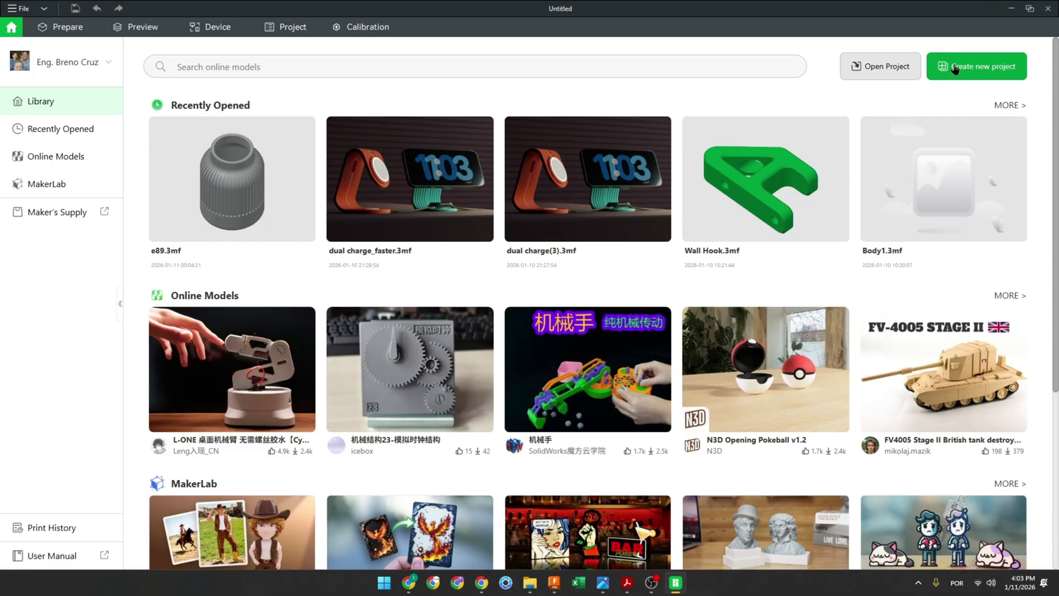
click(976, 64)
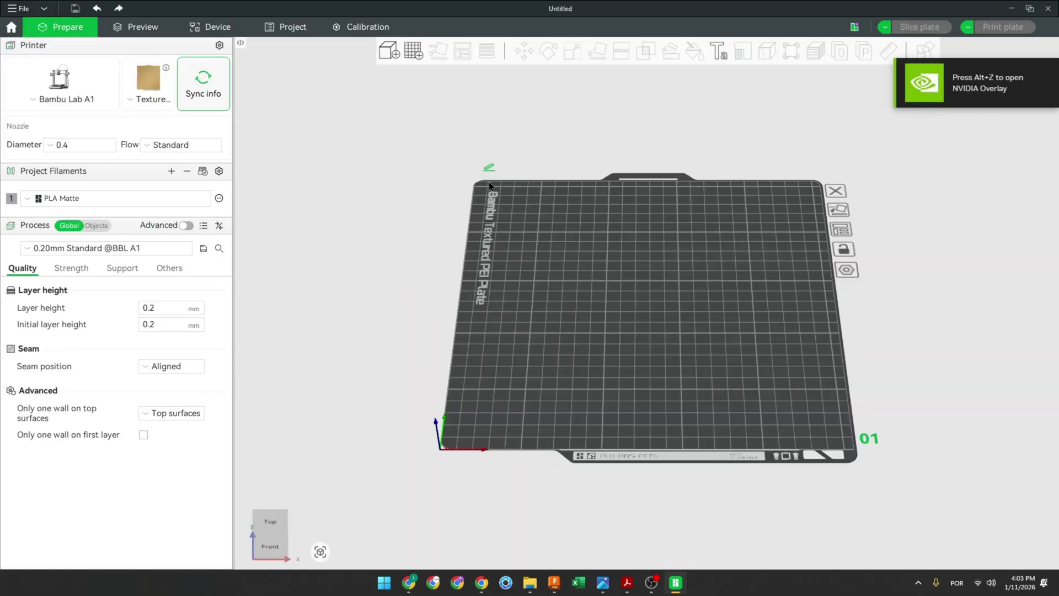
Step: Import Japandi Vases.3mf from Downloads onto the build plate and slice the plate
click(390, 52)
click(176, 177)
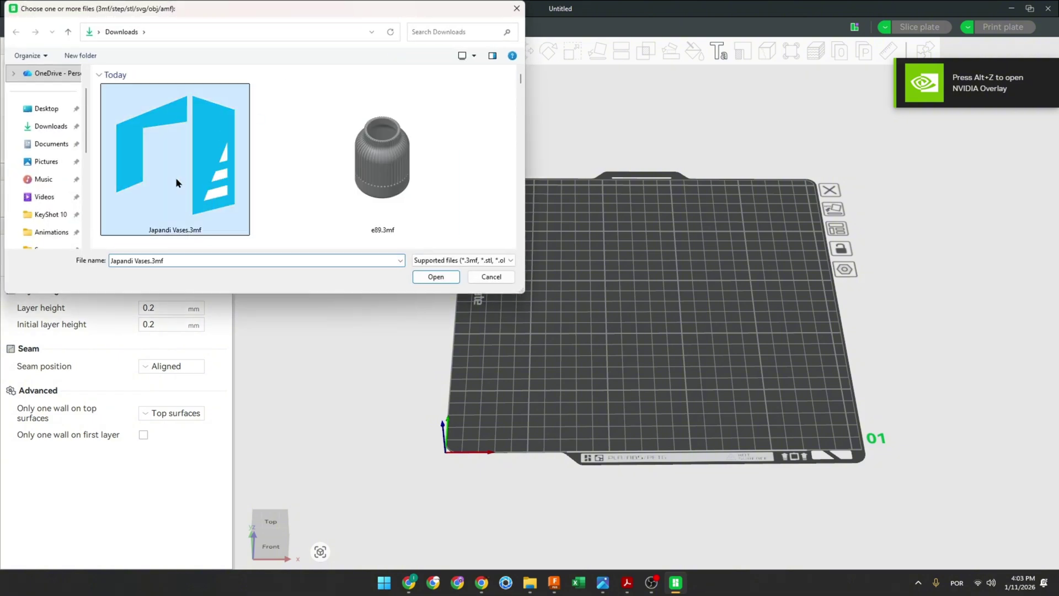
click(438, 278)
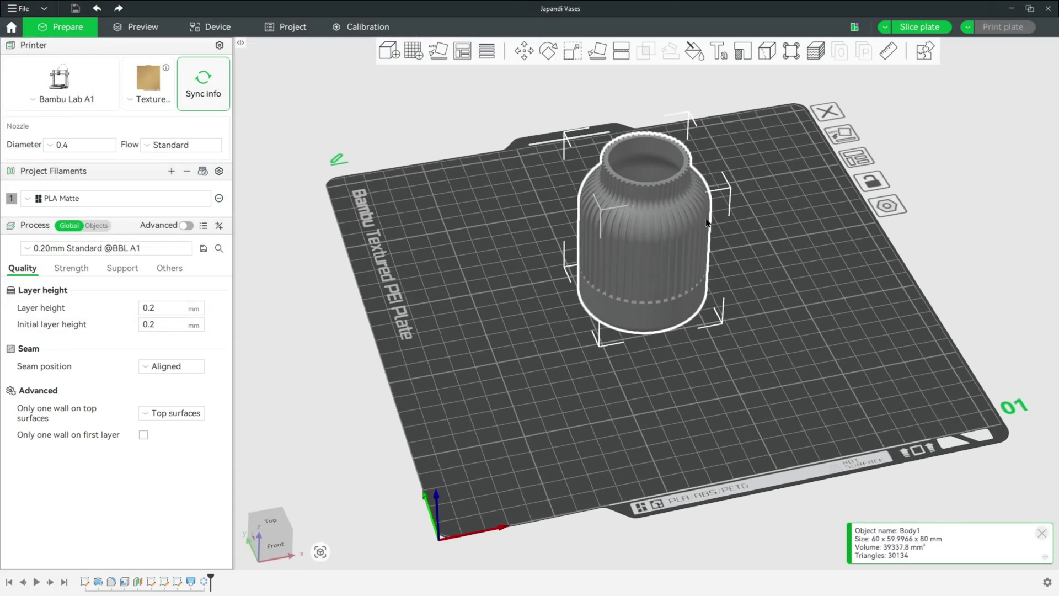
click(908, 32)
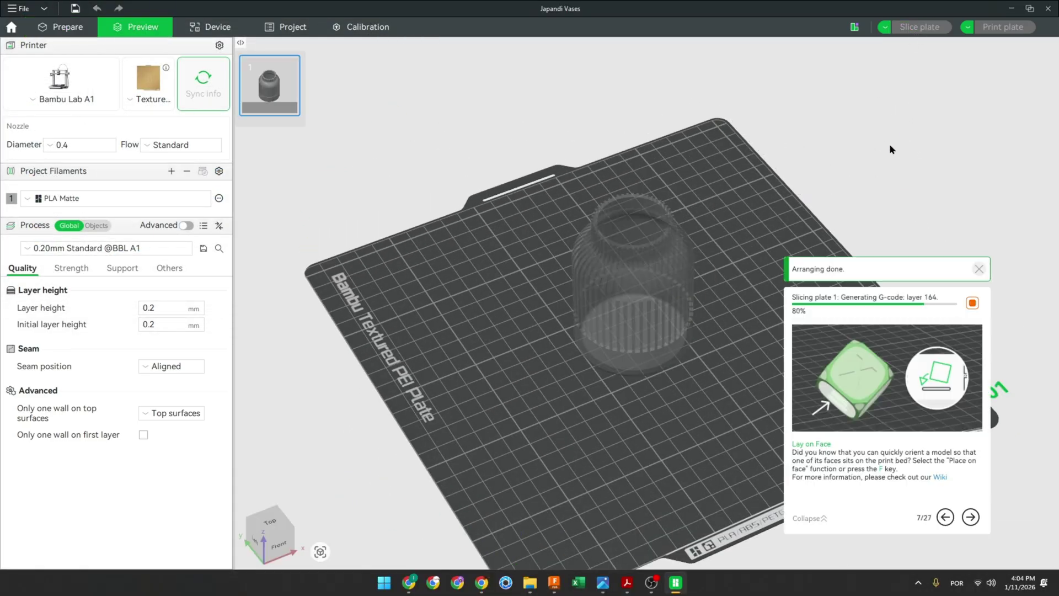